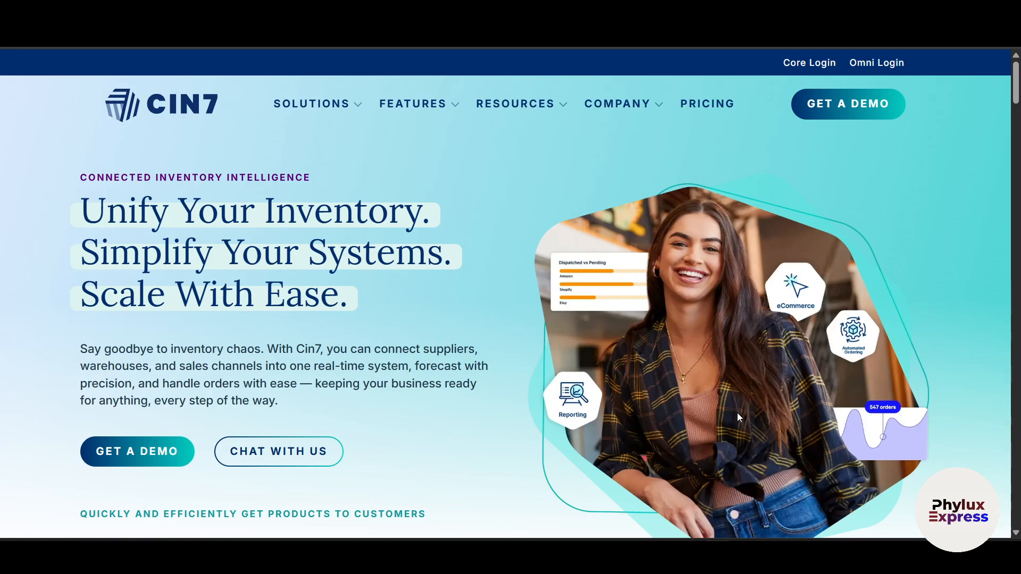
Look over the Cin7 homepage's introduction, customer logos and section for businesses starting up.
scroll(737, 417, down, 3)
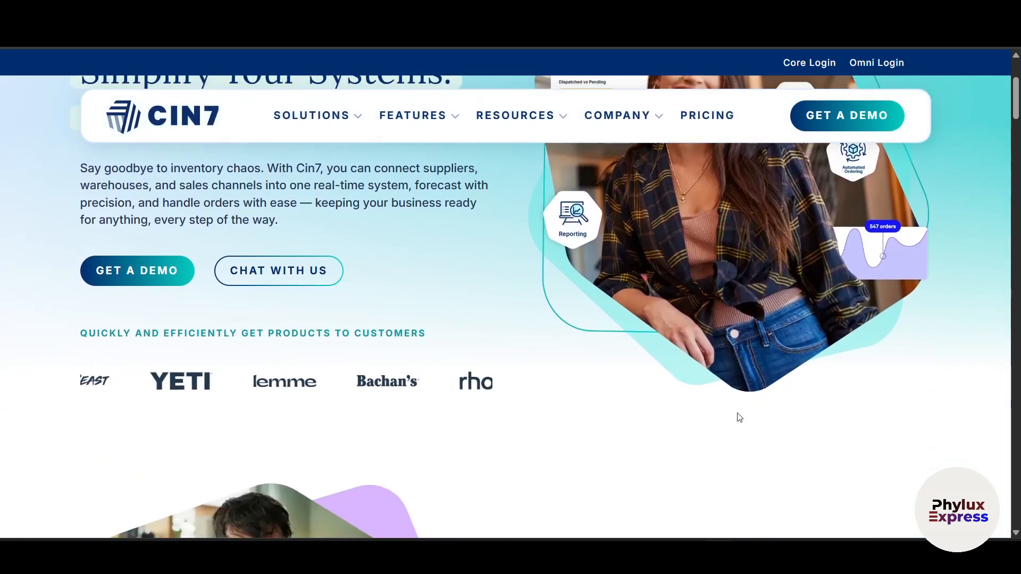
scroll(739, 418, down, 2)
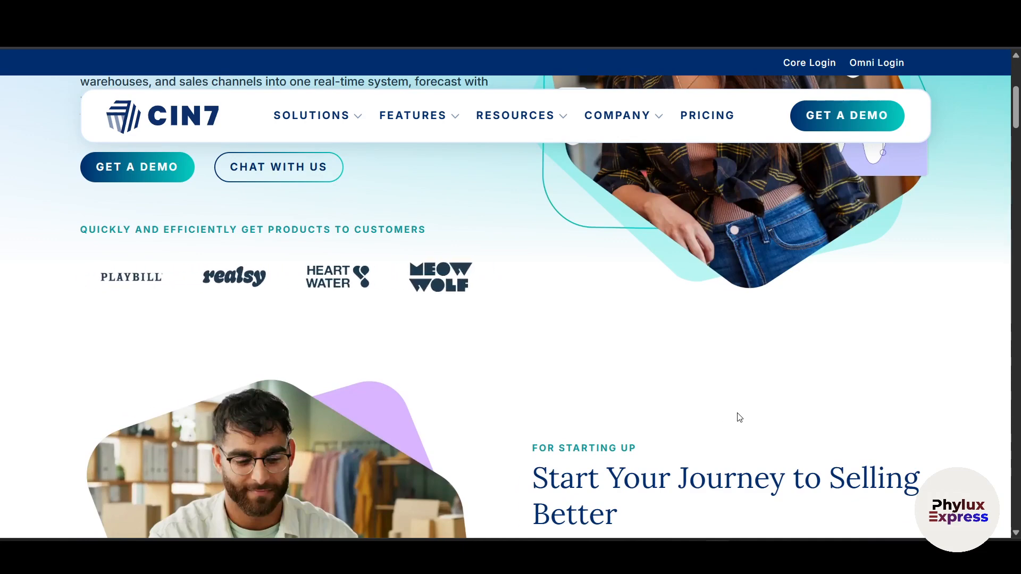
scroll(739, 418, down, 2)
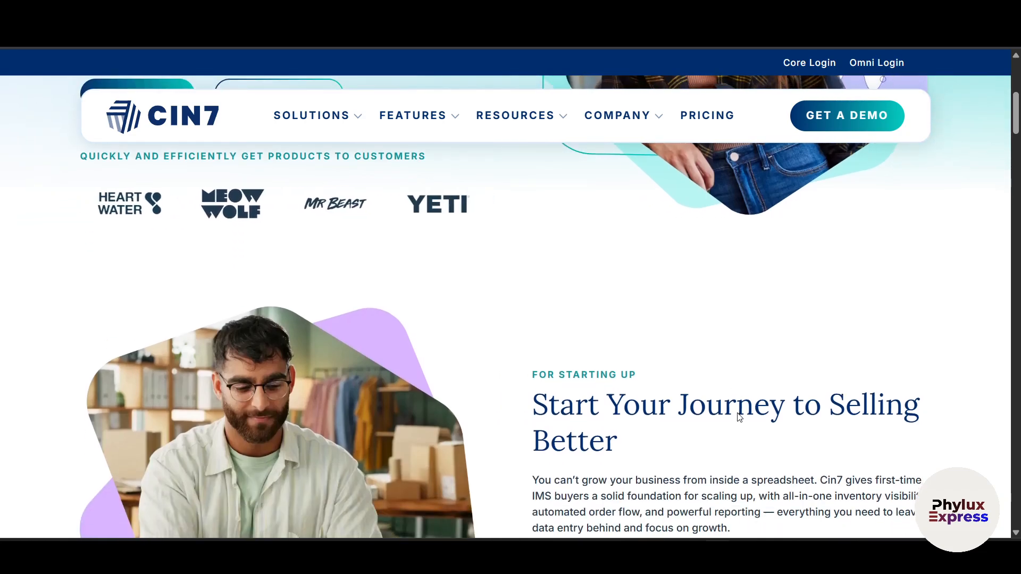
scroll(740, 418, down, 1)
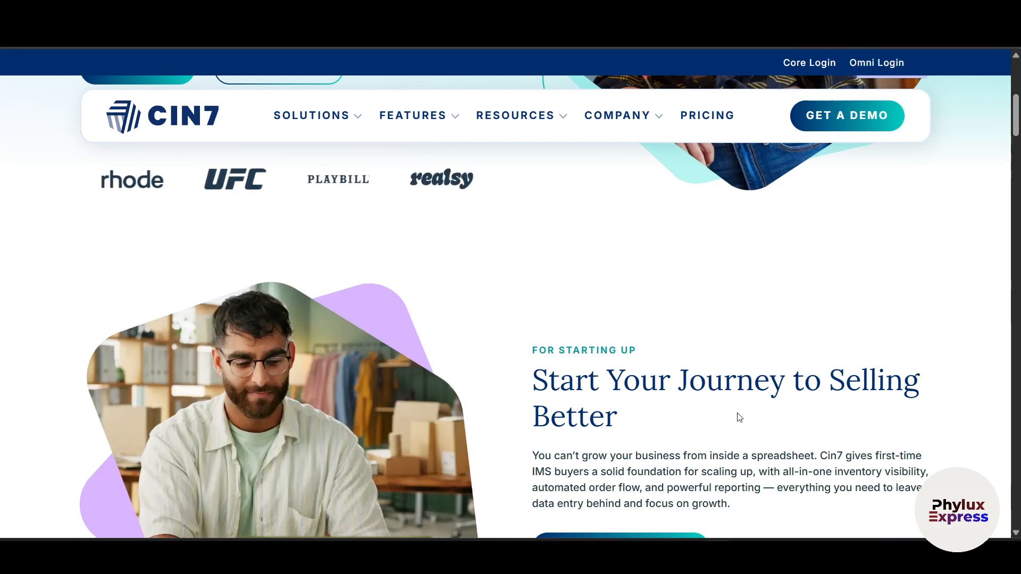
scroll(746, 410, up, 5)
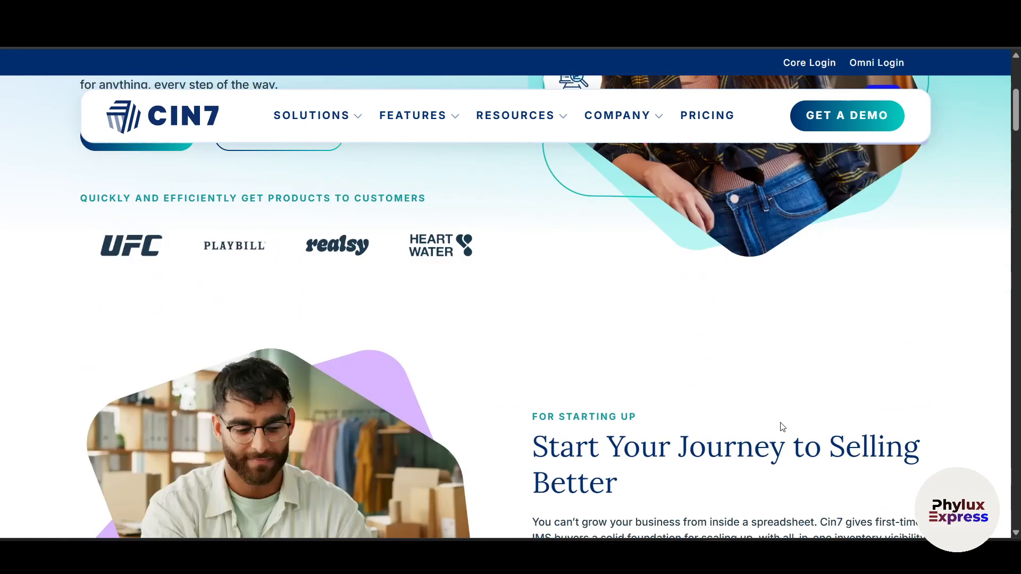
scroll(459, 464, up, 1)
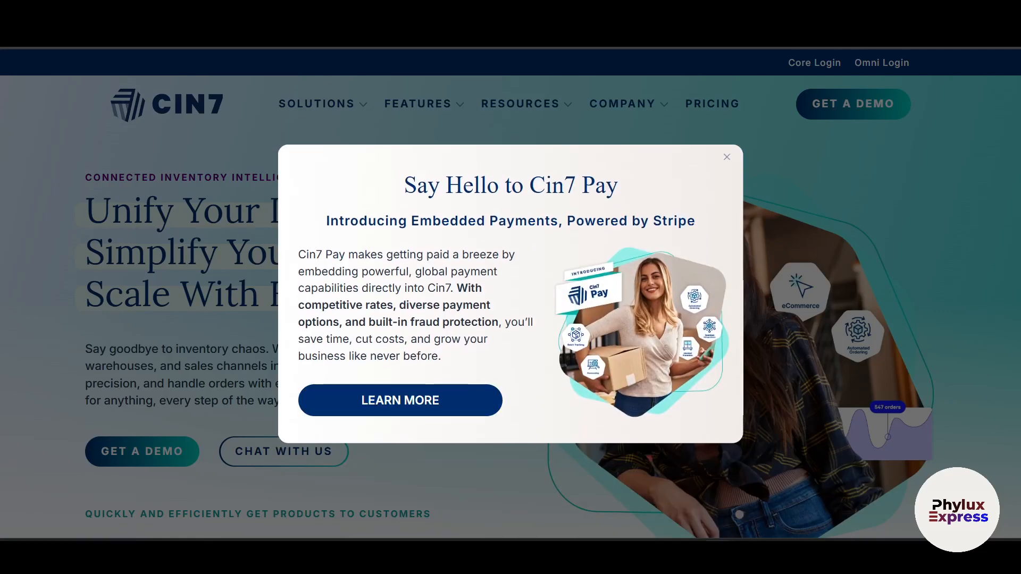
Search the web for "cin 7 free trail" in a new tab and open Cin7's Start a Free Trial page.
key(ctrl+t)
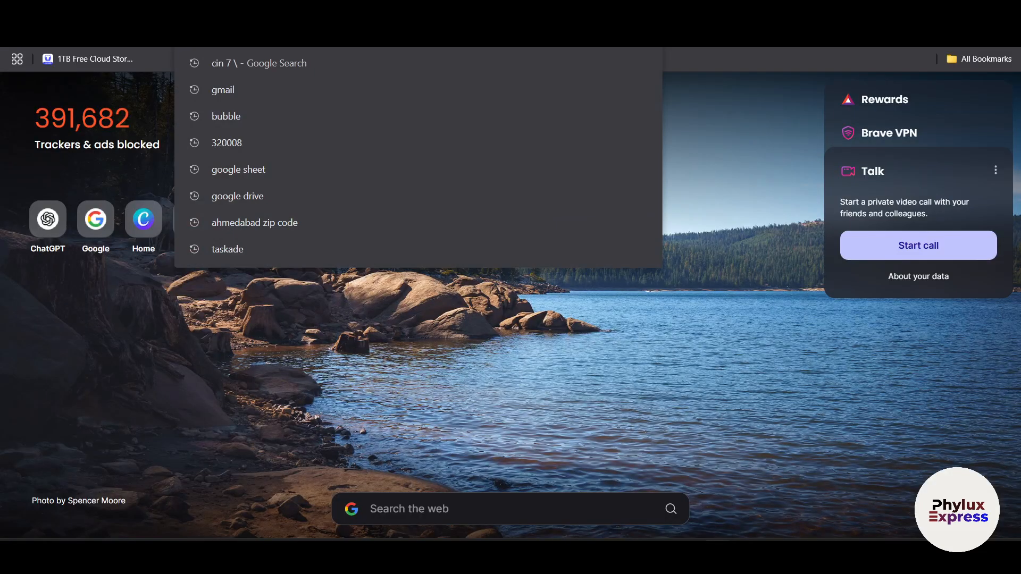
text(cin)
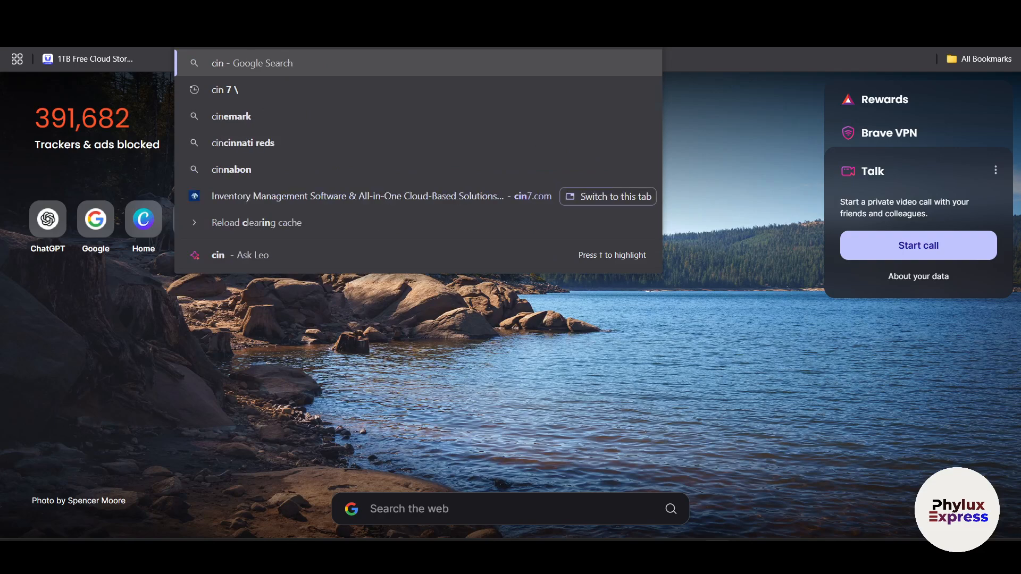
text( 7 fre)
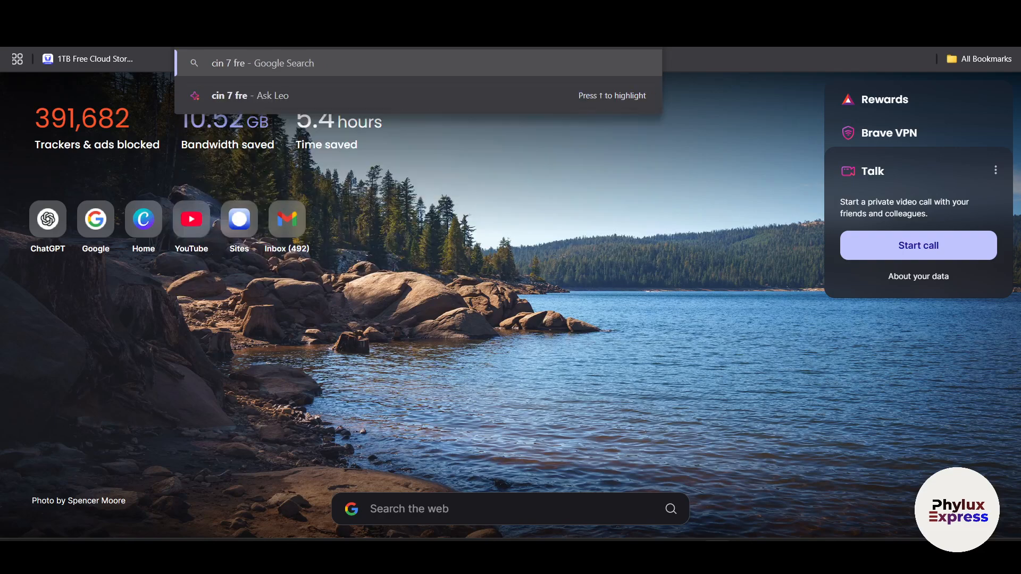
text(e trail)
key(Return)
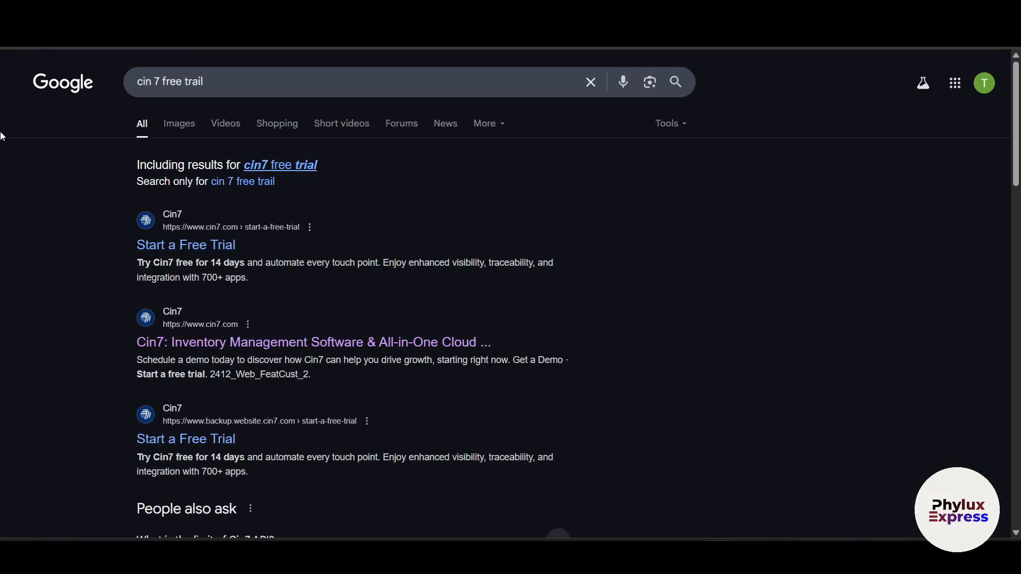
click(185, 245)
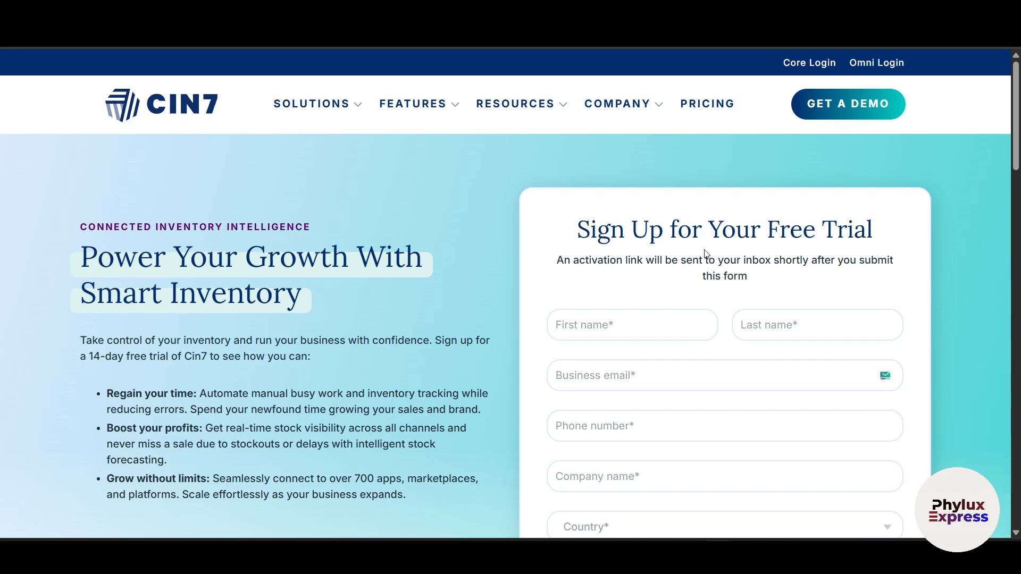
Review the free trial form's contact, company, country, industry, timezone, coupon and terms fields, and try to submit it.
click(644, 334)
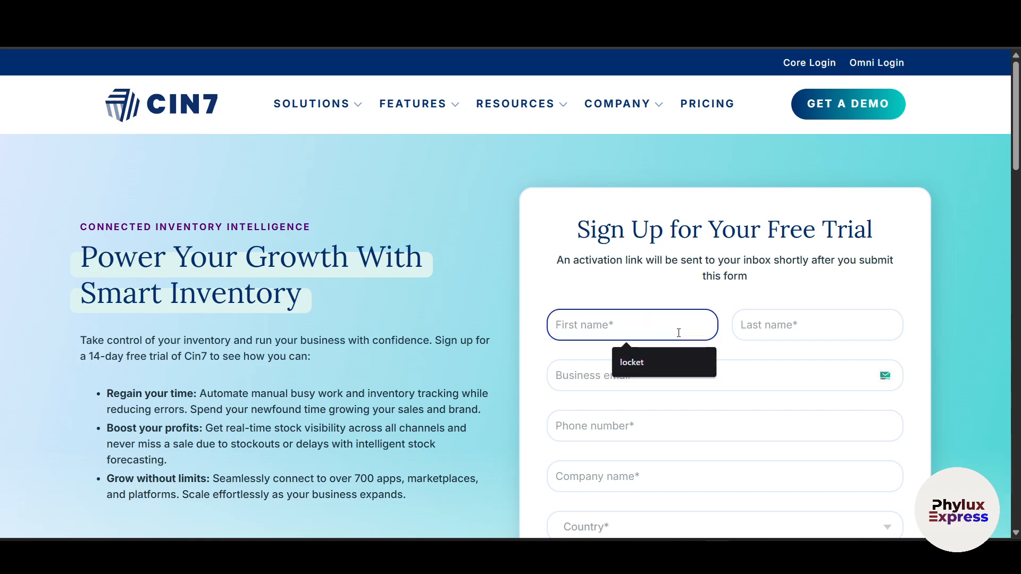
click(766, 333)
click(672, 356)
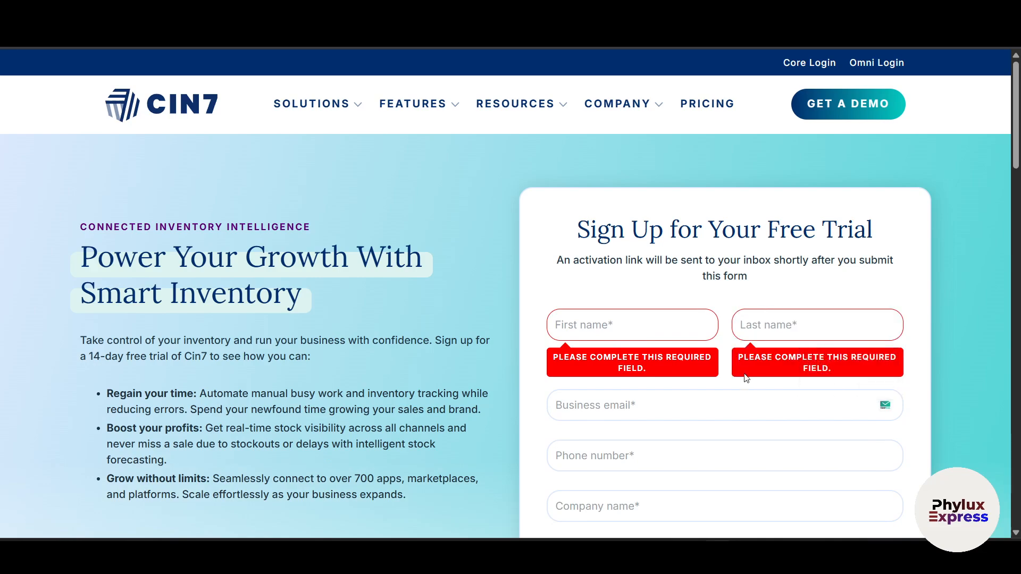
scroll(671, 355, down, 3)
click(672, 273)
click(538, 345)
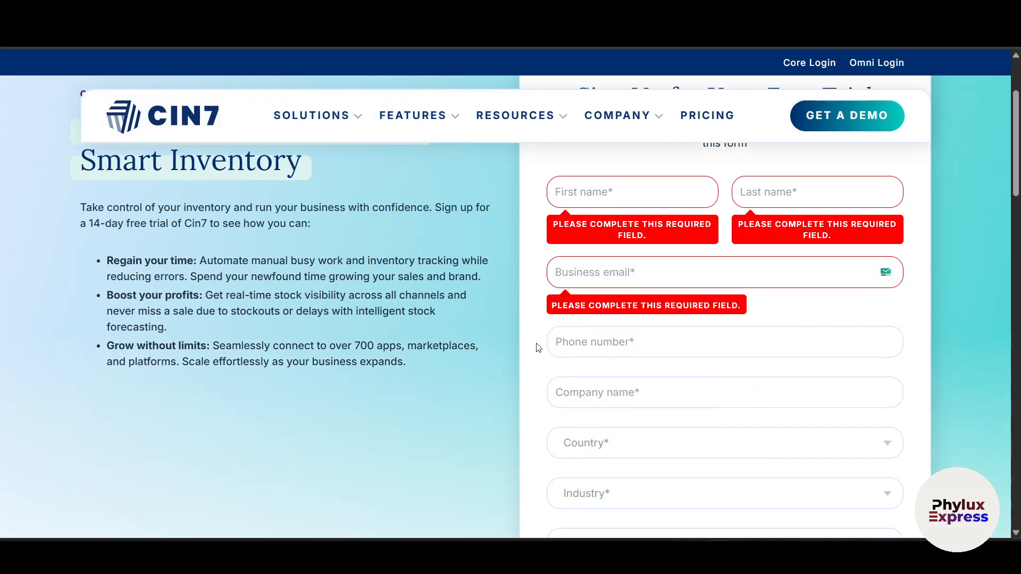
scroll(584, 355, down, 1)
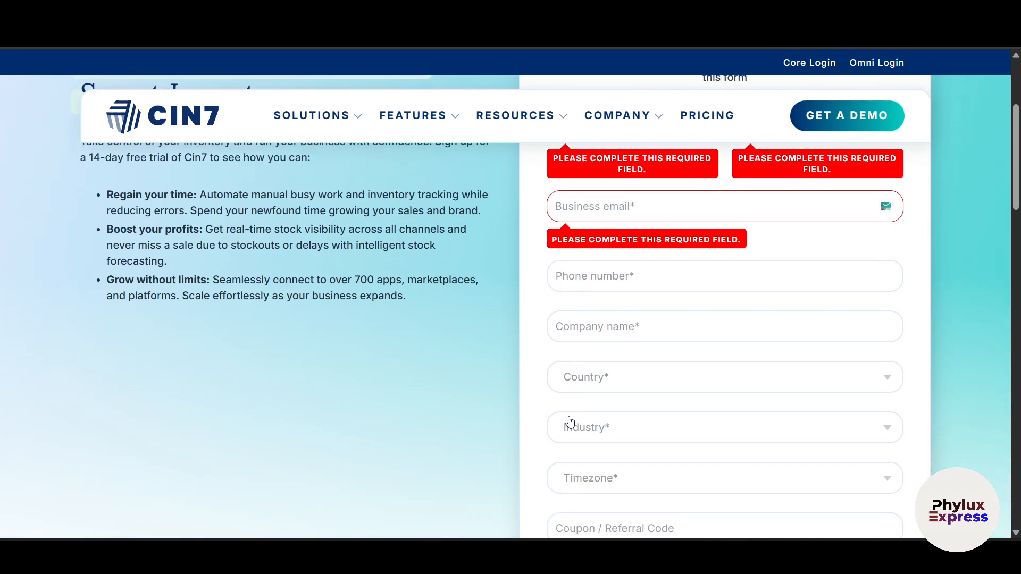
scroll(613, 336, down, 1)
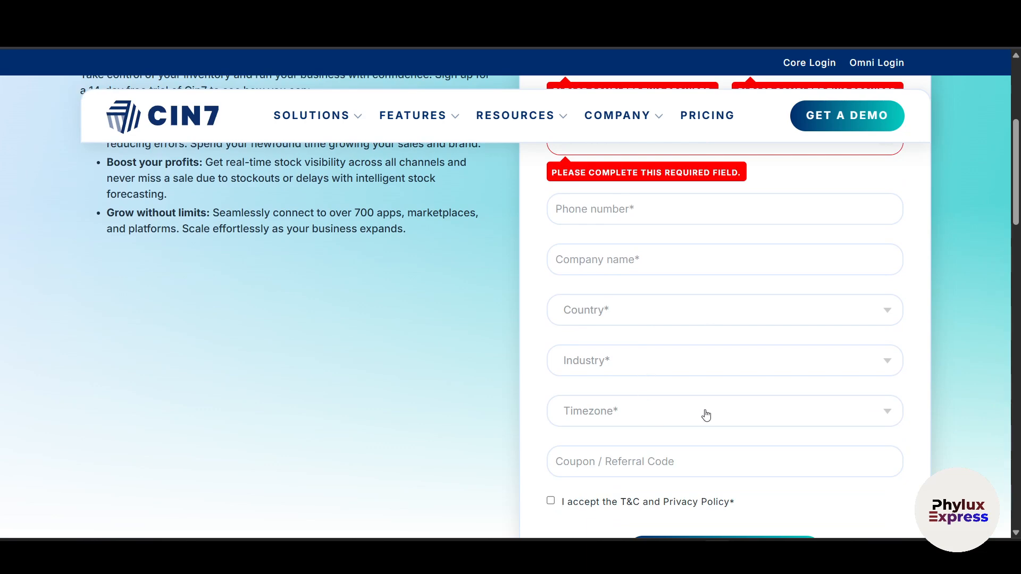
scroll(638, 454, down, 2)
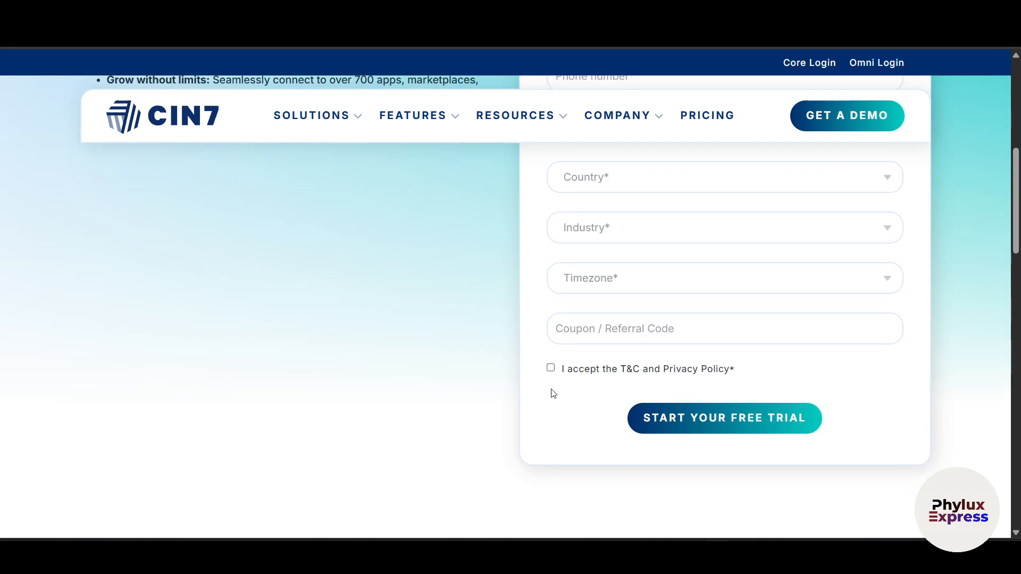
click(769, 426)
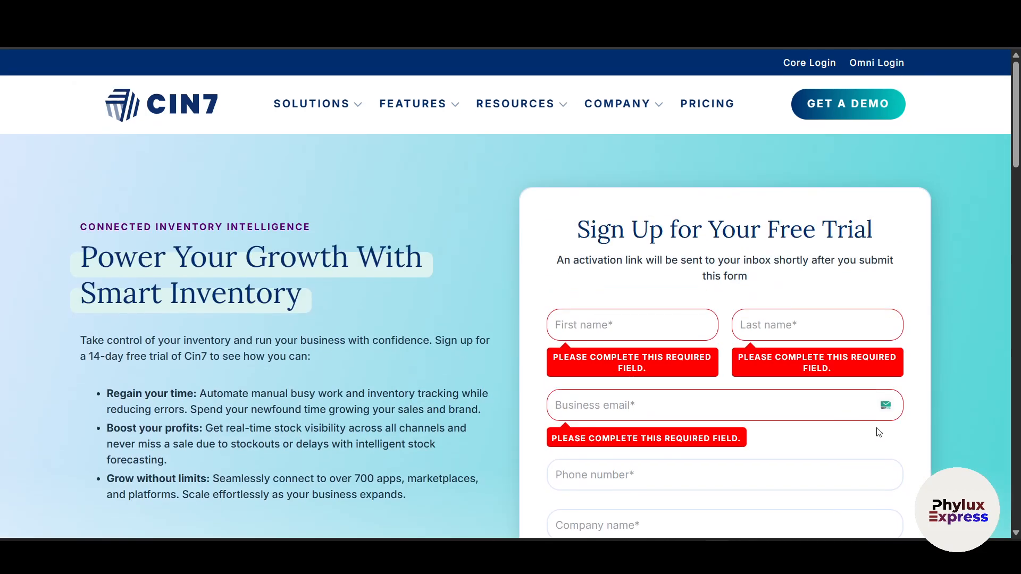
scroll(745, 425, down, 6)
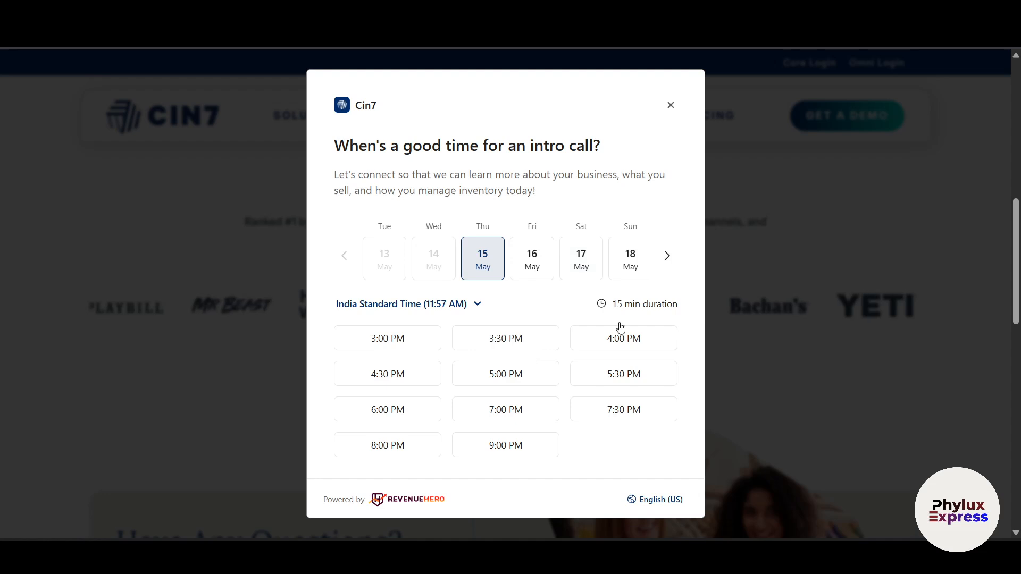
Book the Cin7 intro call for Tuesday, 27 May at 2:00 PM and confirm that the invite was received.
click(622, 268)
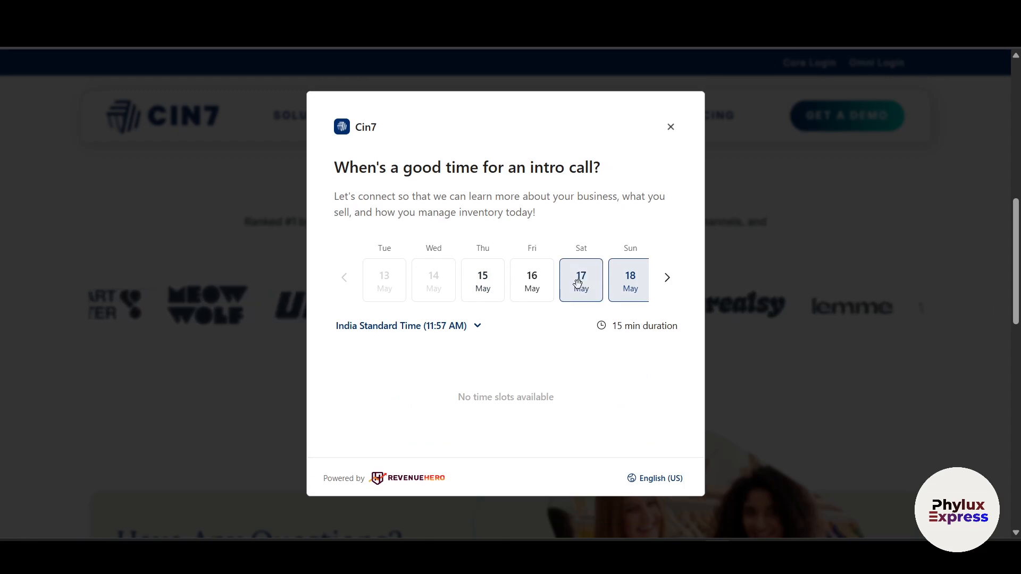
click(531, 275)
click(669, 252)
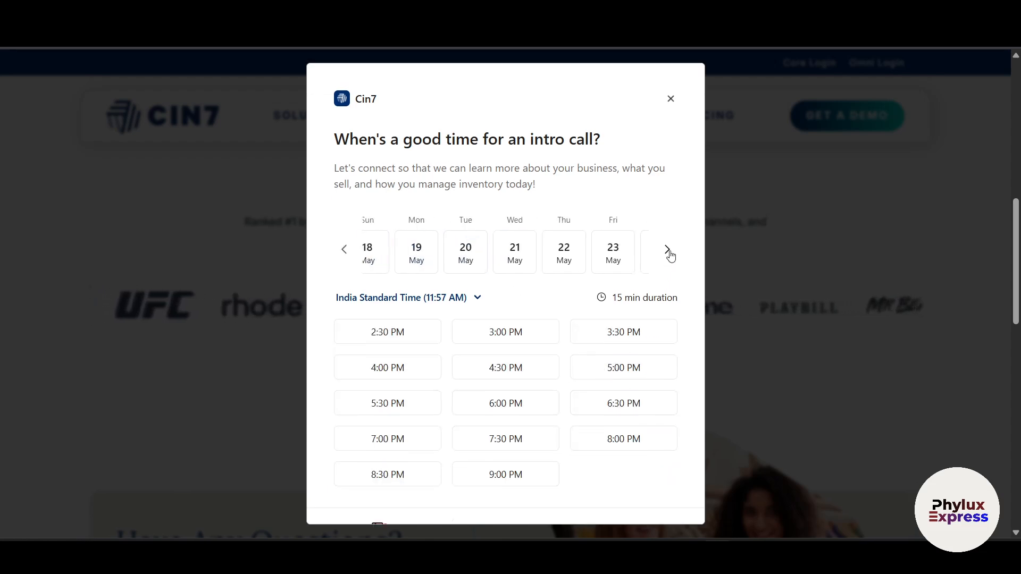
click(670, 255)
click(547, 260)
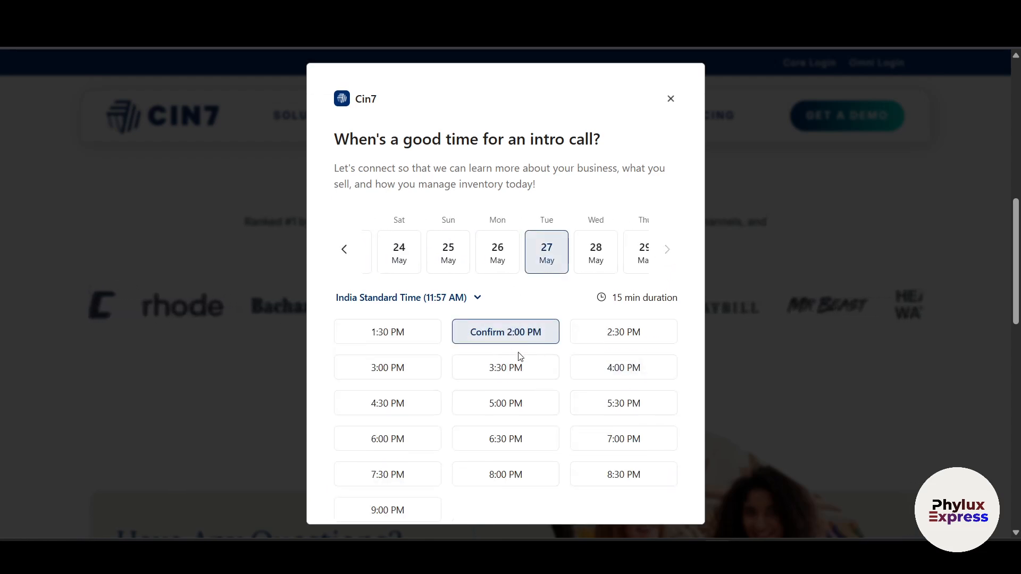
scroll(589, 461, down, 2)
click(588, 468)
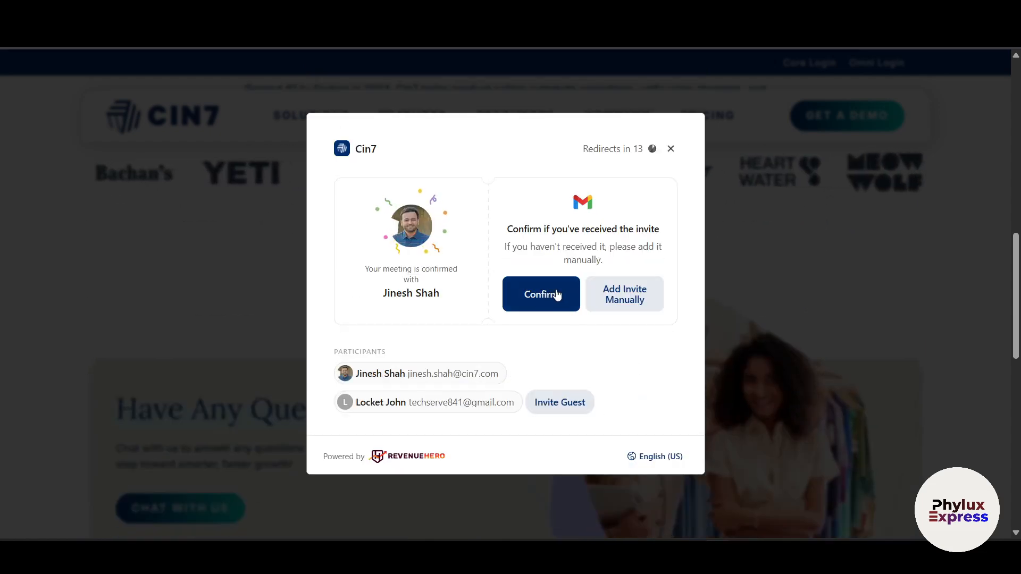
click(557, 296)
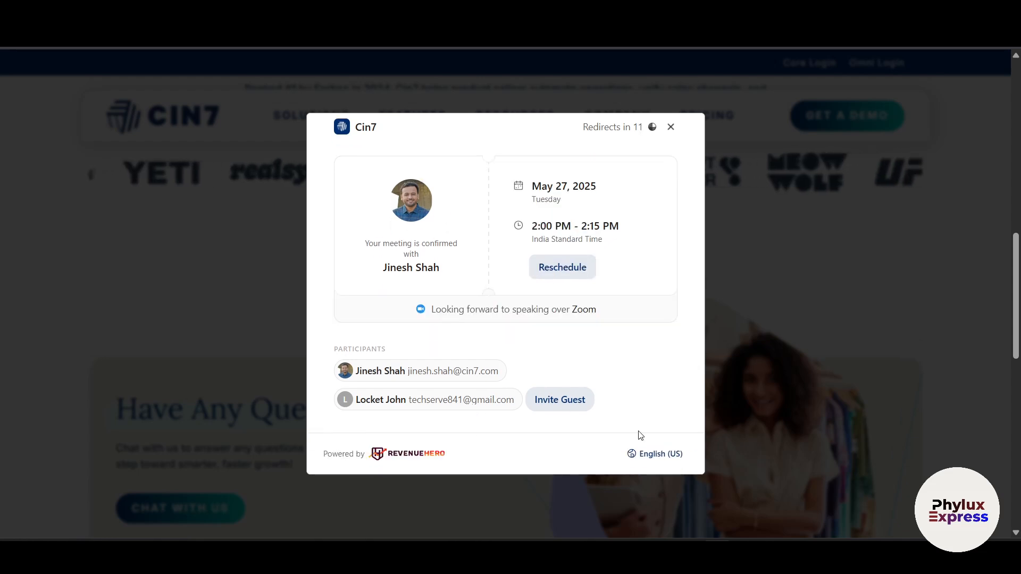
click(672, 128)
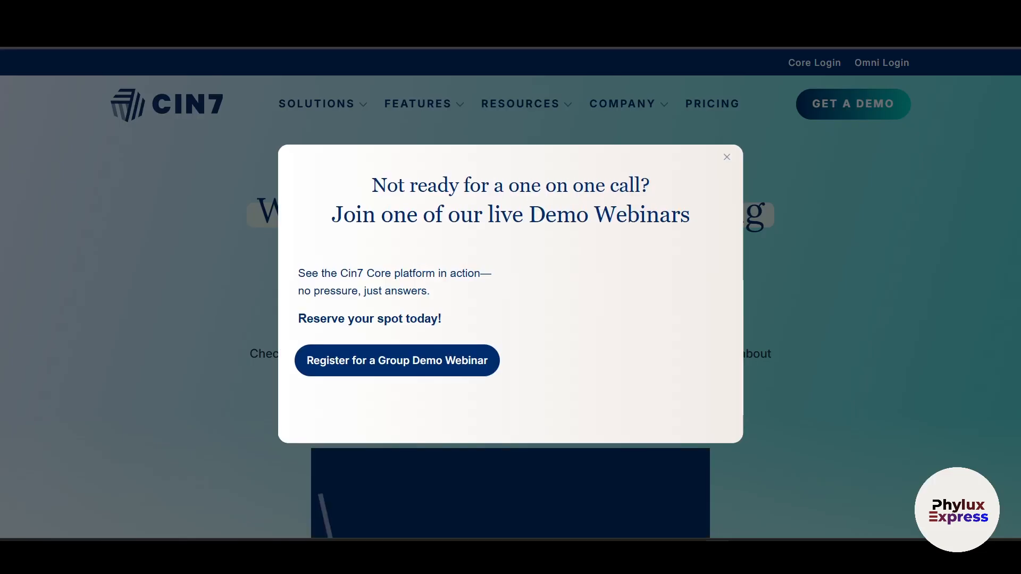
Search the web for "gmail" in a new tab and open the Gmail inbox.
key(ctrl+t)
text(gma)
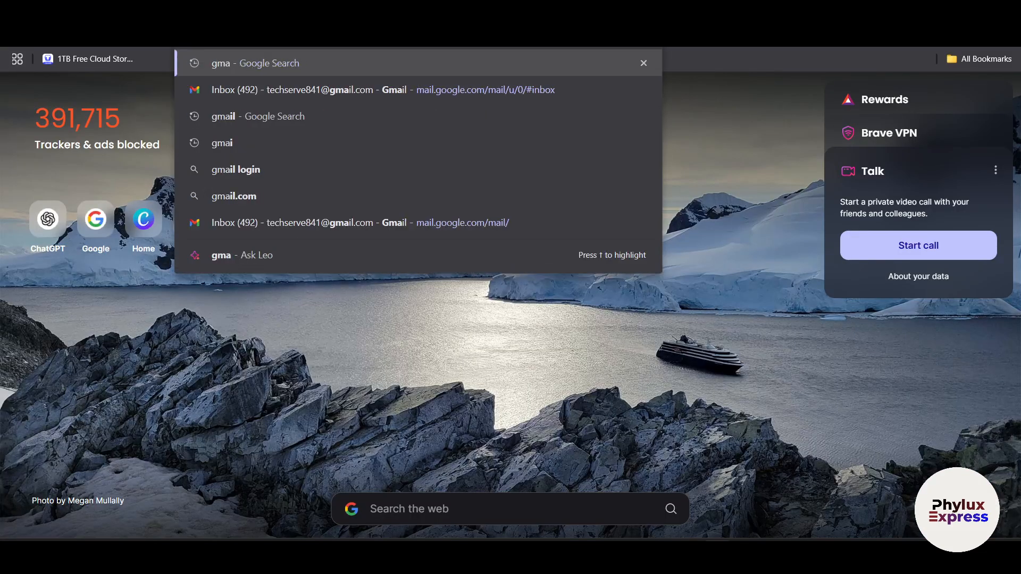
text(il)
key(Return)
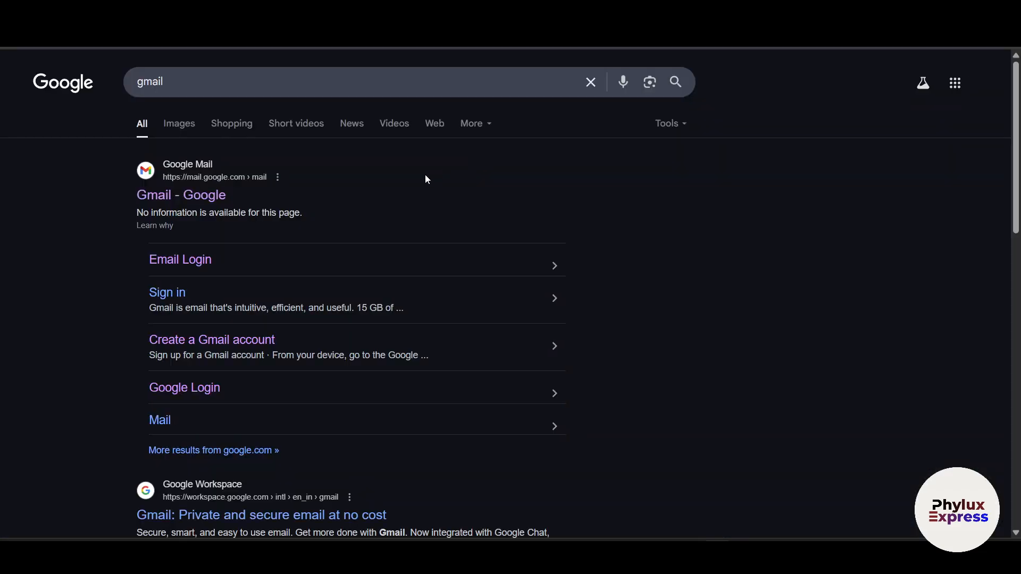
click(213, 199)
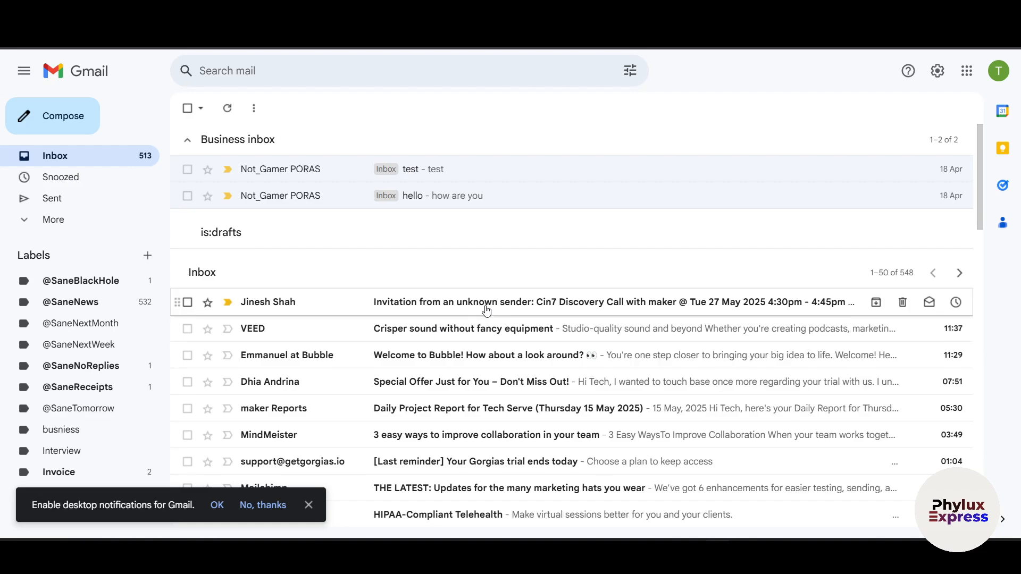
Open the Cin7 Discovery Call invitation email and read through its meeting details.
click(488, 302)
scroll(494, 324, down, 10)
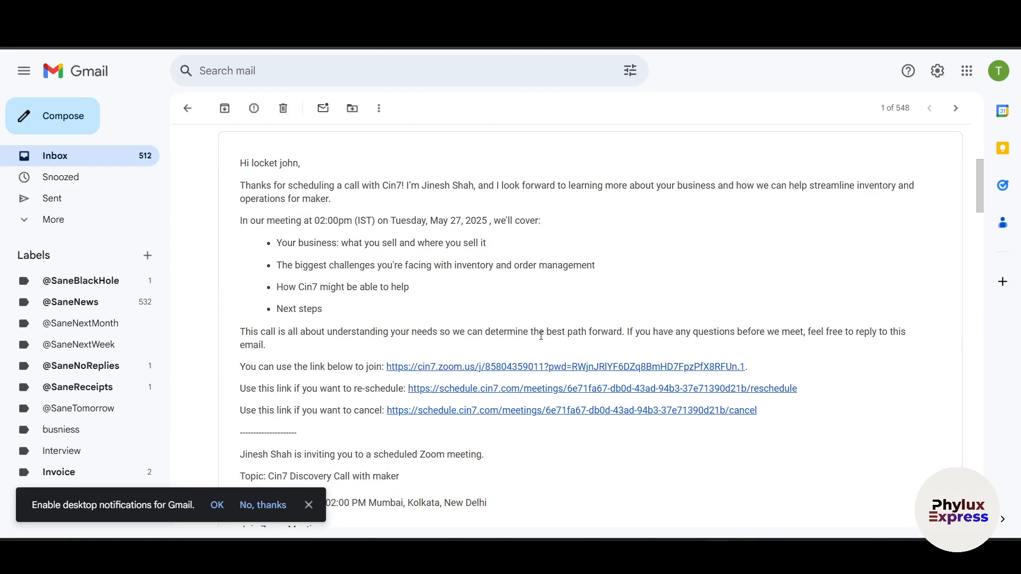
scroll(581, 339, up, 10)
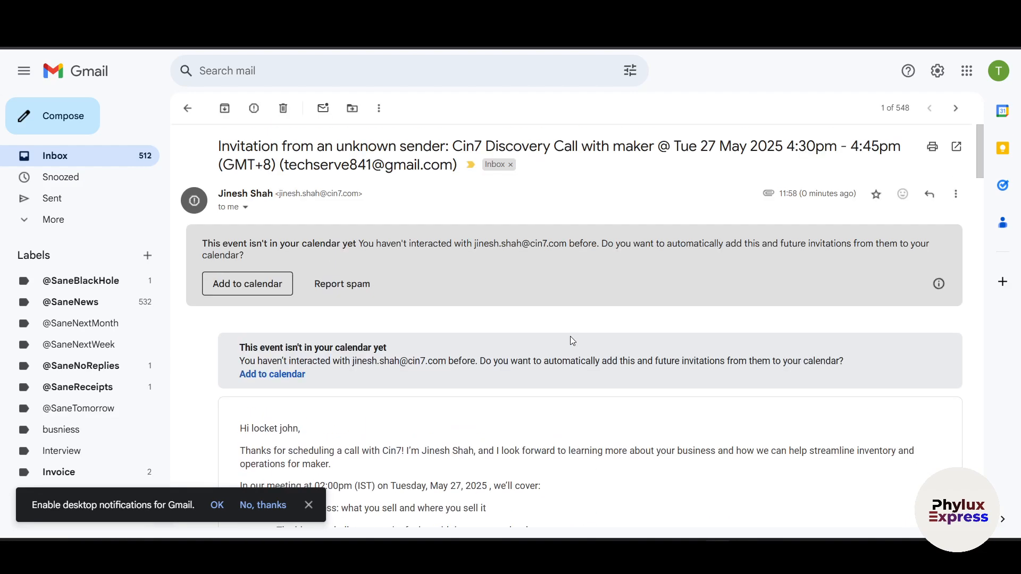
Open the "14-day free trial of Cin7 Core" email from the inbox and follow its link to complete the account setup.
click(187, 108)
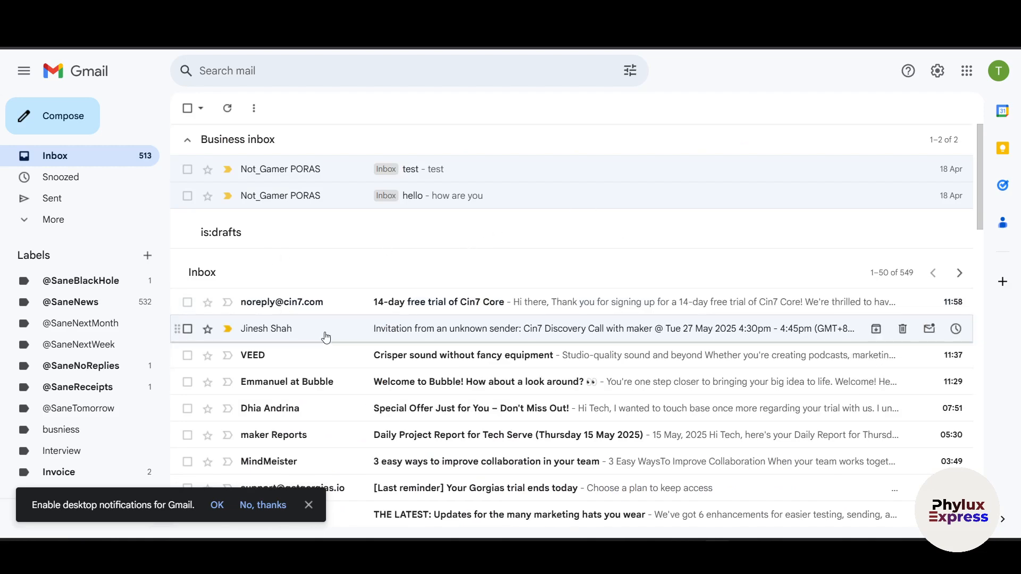
click(356, 302)
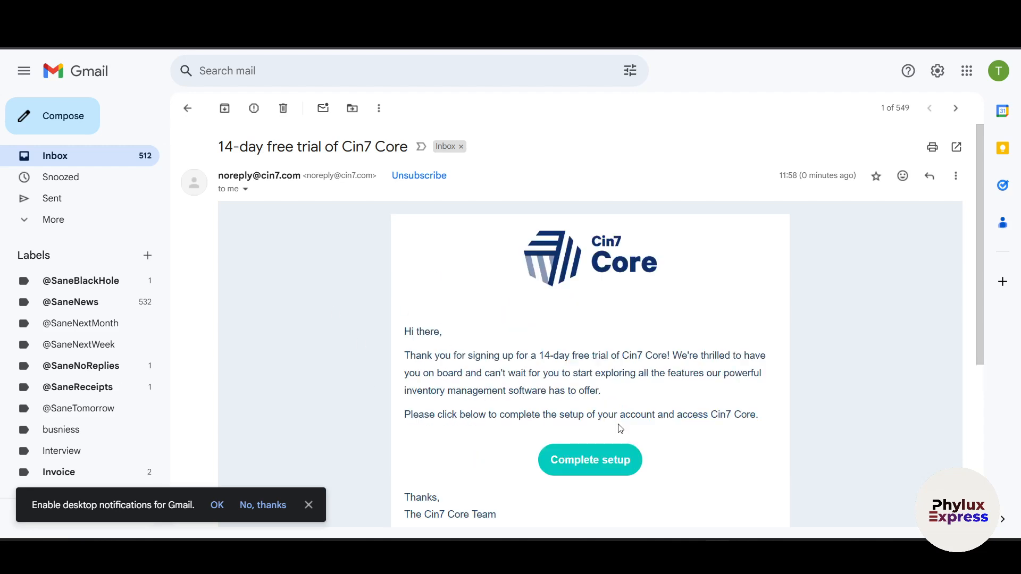
click(613, 460)
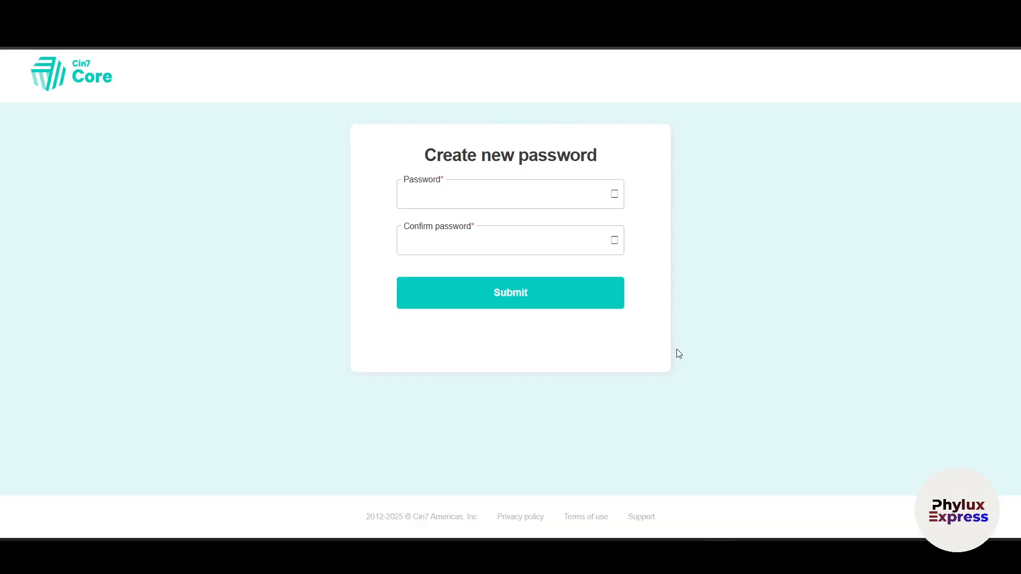
Create the new Cin7 Core account password, confirm it, and submit it.
click(505, 189)
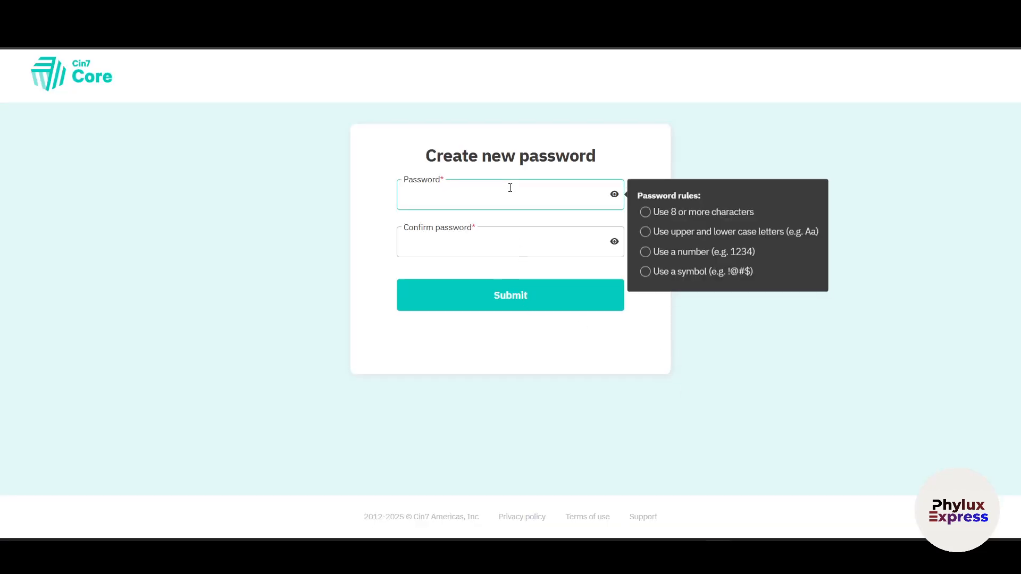
text(•••••••••)
click(486, 238)
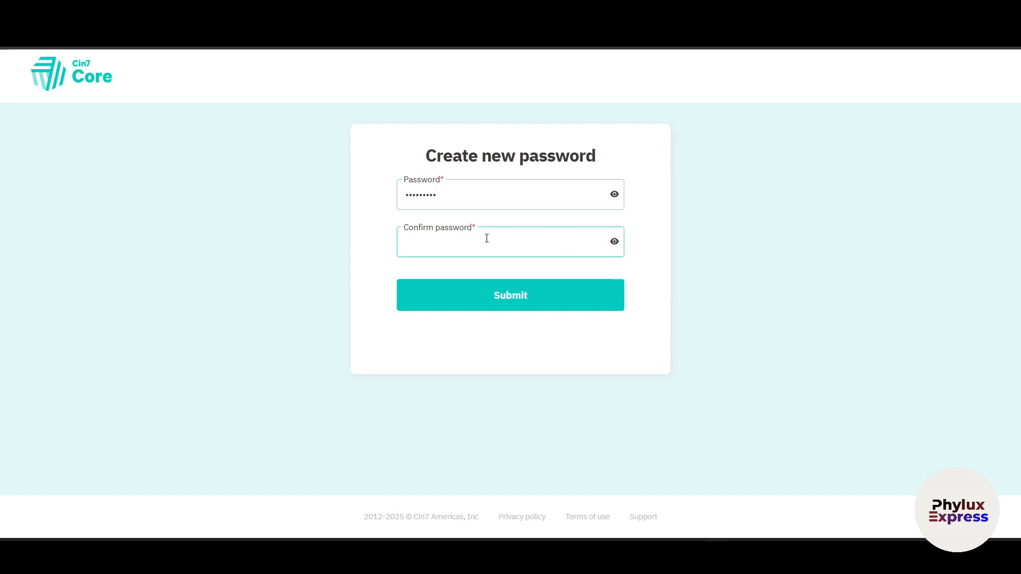
text(••••••••)
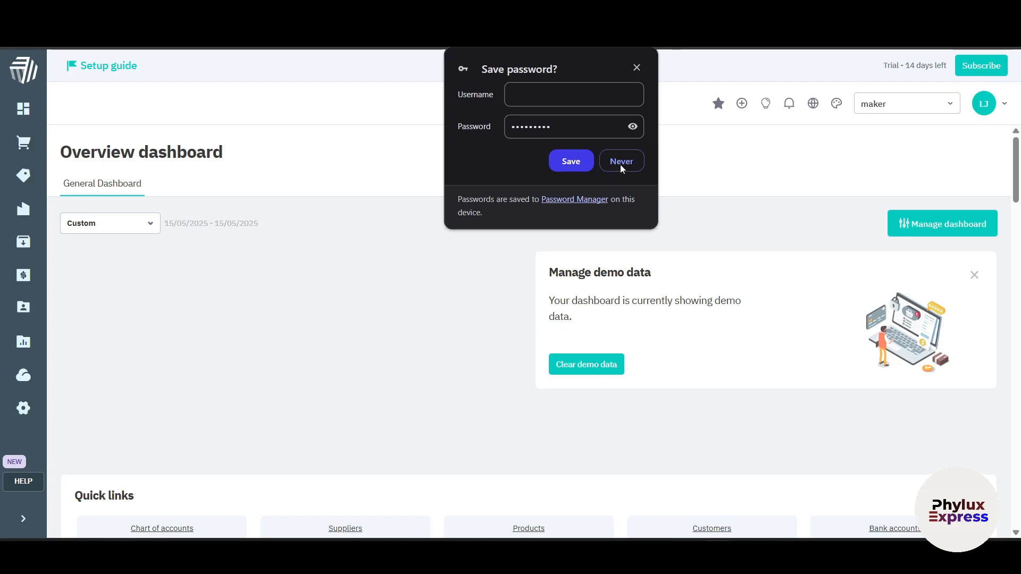
Save the login in the browser and get past the Welcome to Cin7 Core introduction.
click(574, 164)
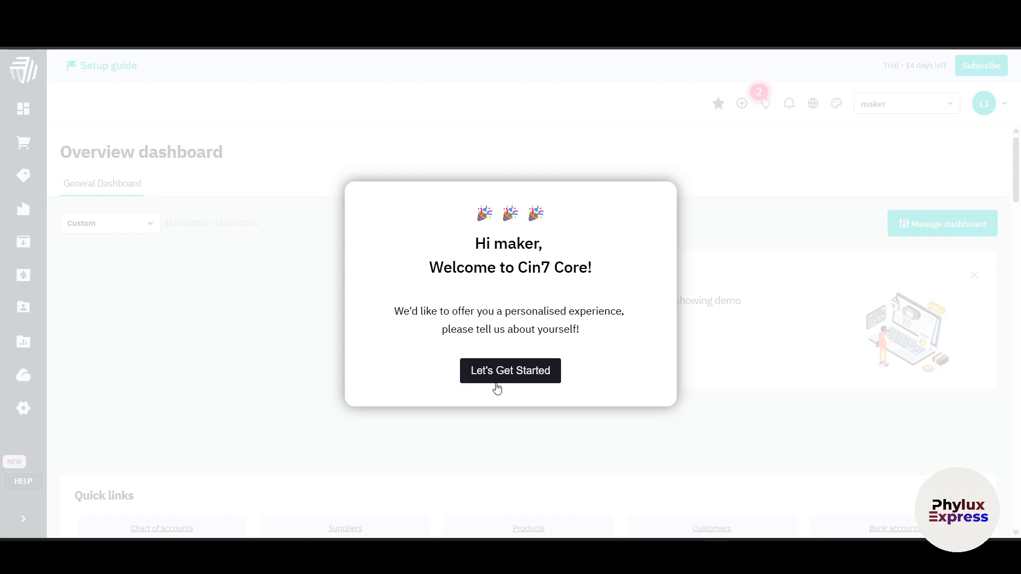
click(525, 368)
click(520, 374)
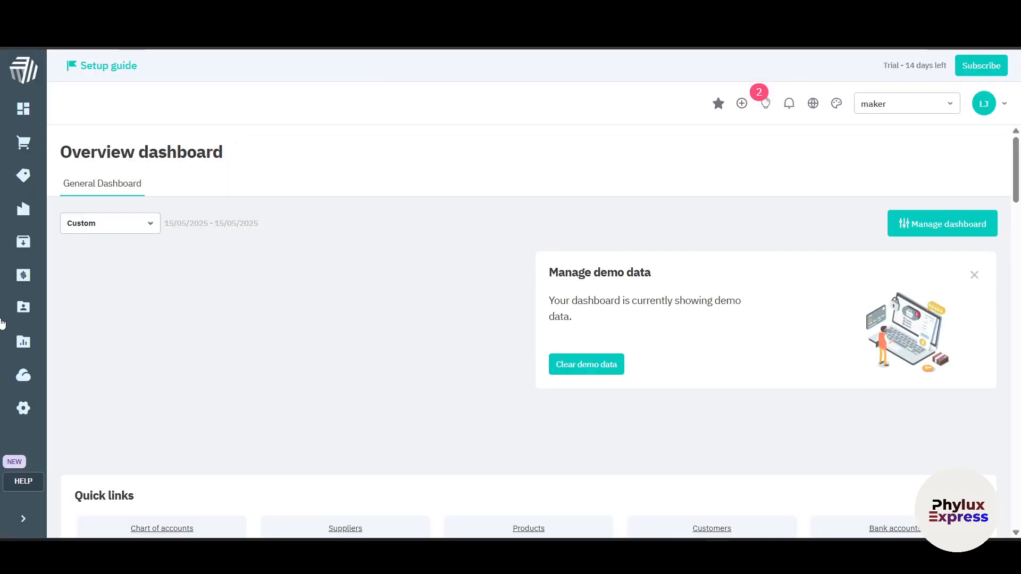
Look through the Overview dashboard, covering quick links, key performance indicators, bills and orders, purchases, and the product and customer overviews.
scroll(287, 309, down, 5)
scroll(335, 323, up, 5)
scroll(347, 320, down, 2)
scroll(349, 320, up, 2)
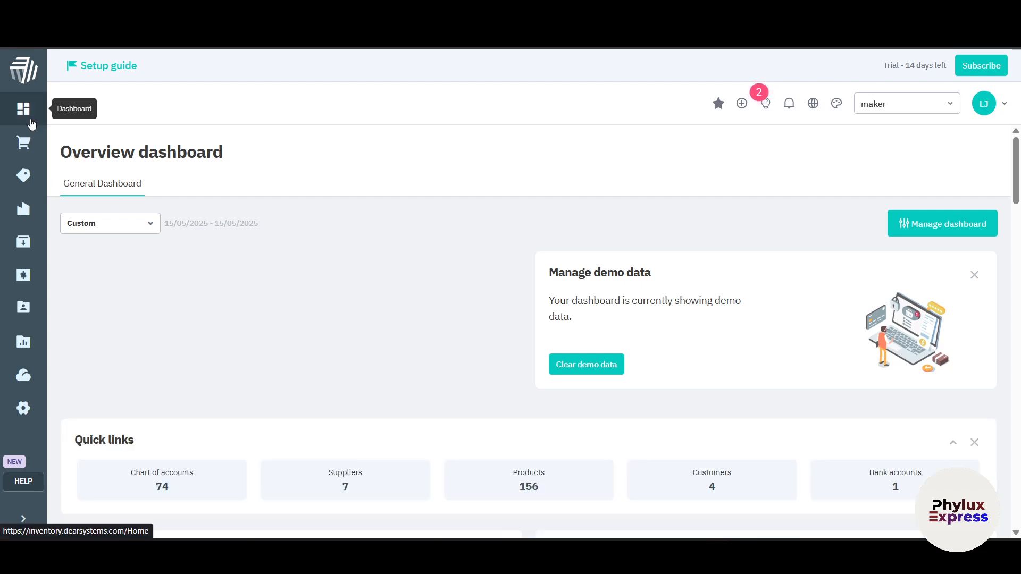
scroll(410, 335, down, 3)
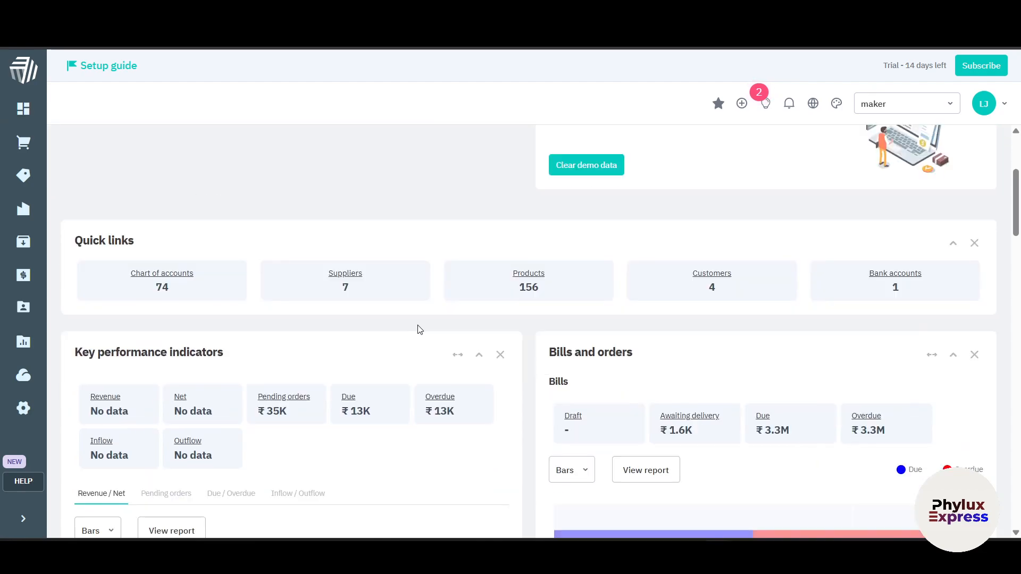
scroll(418, 329, down, 3)
scroll(383, 319, down, 5)
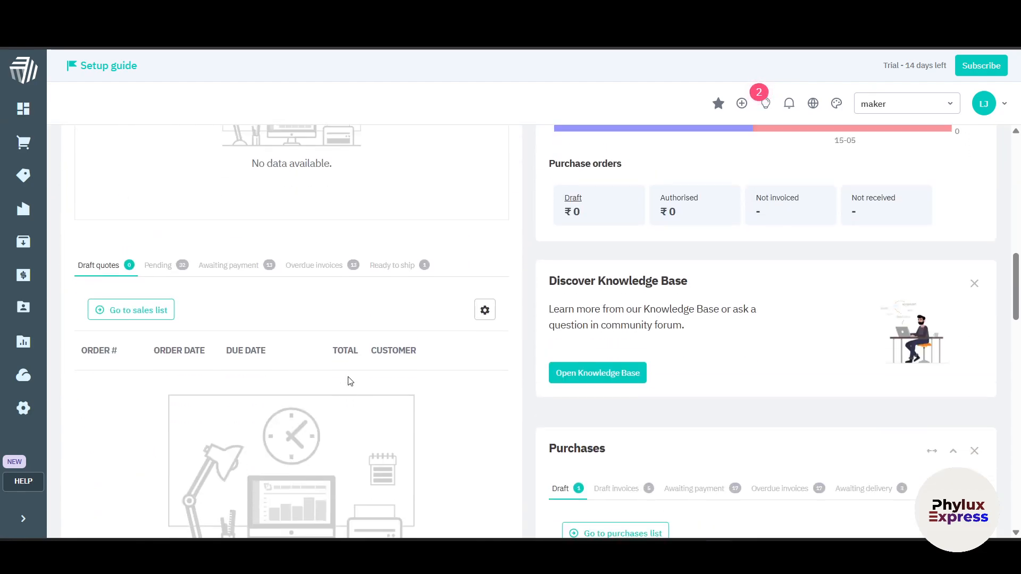
scroll(350, 381, up, 10)
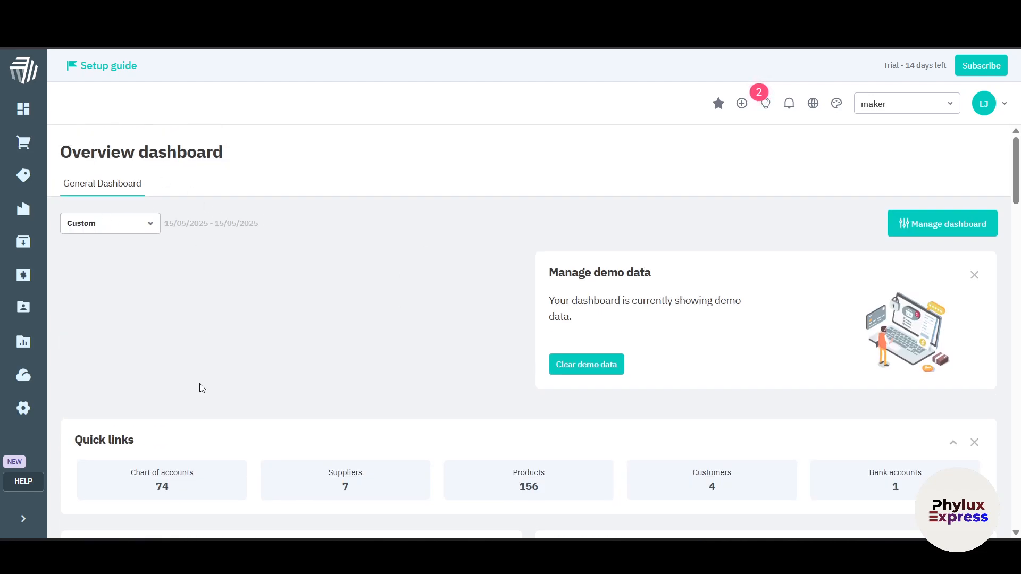
scroll(202, 389, down, 2)
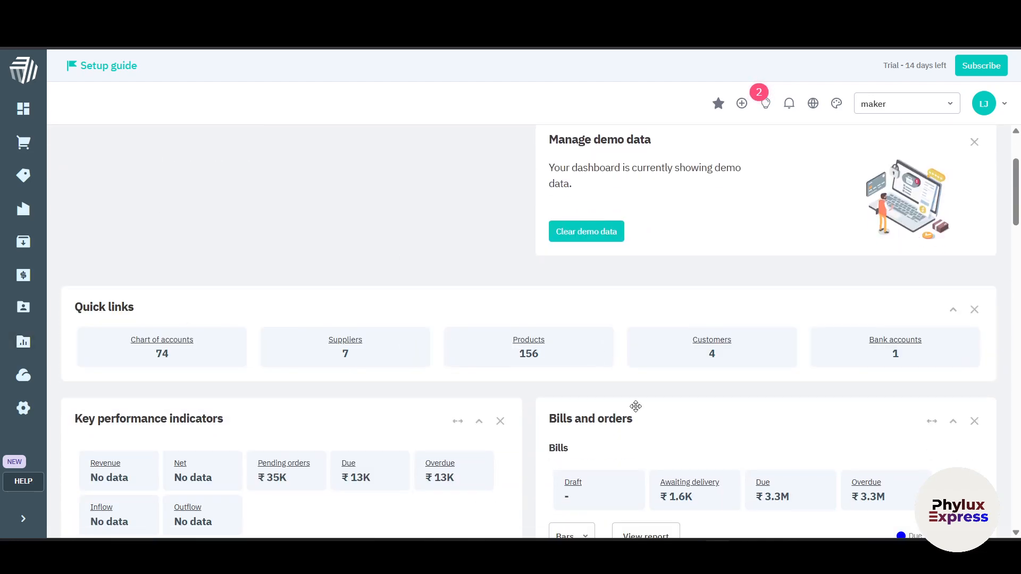
scroll(636, 407, down, 1)
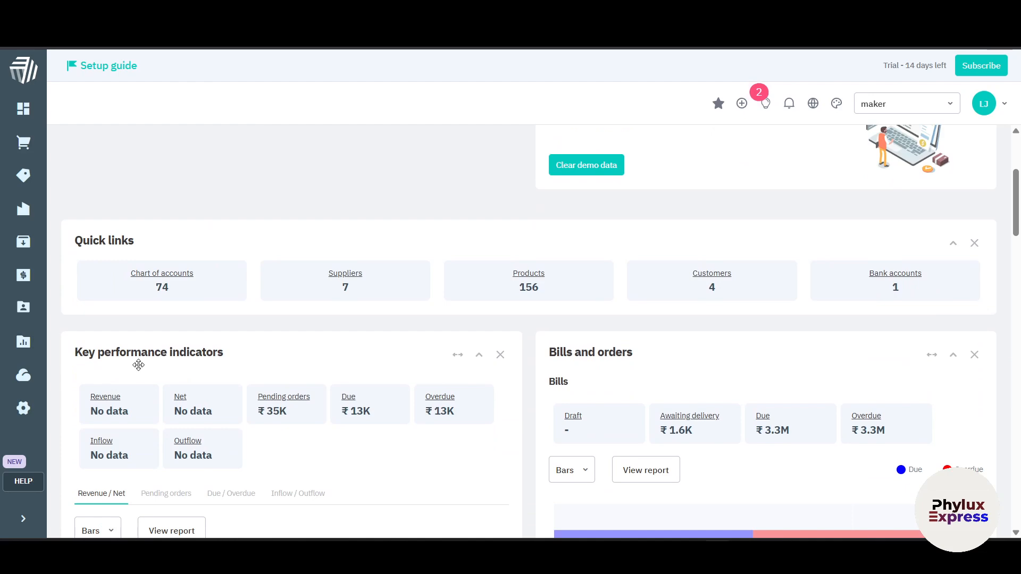
scroll(141, 370, down, 5)
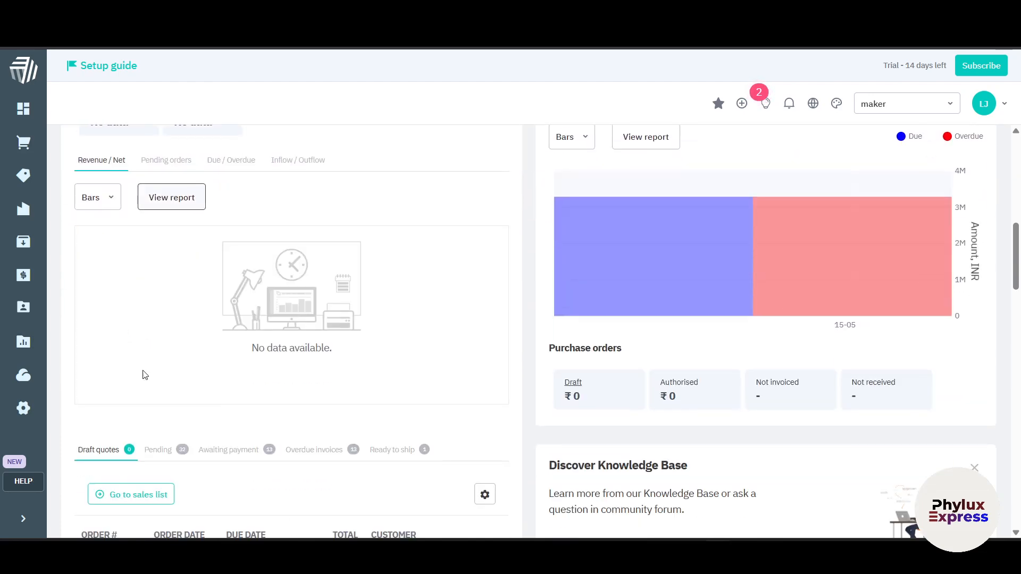
scroll(142, 375, down, 4)
scroll(612, 356, down, 5)
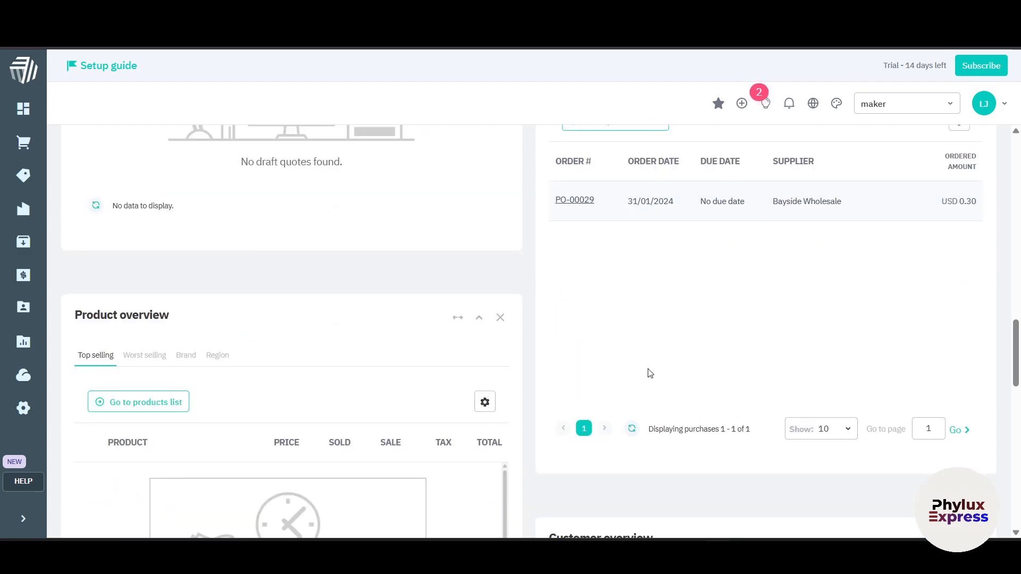
scroll(633, 375, up, 1)
scroll(633, 375, down, 1)
scroll(255, 343, down, 2)
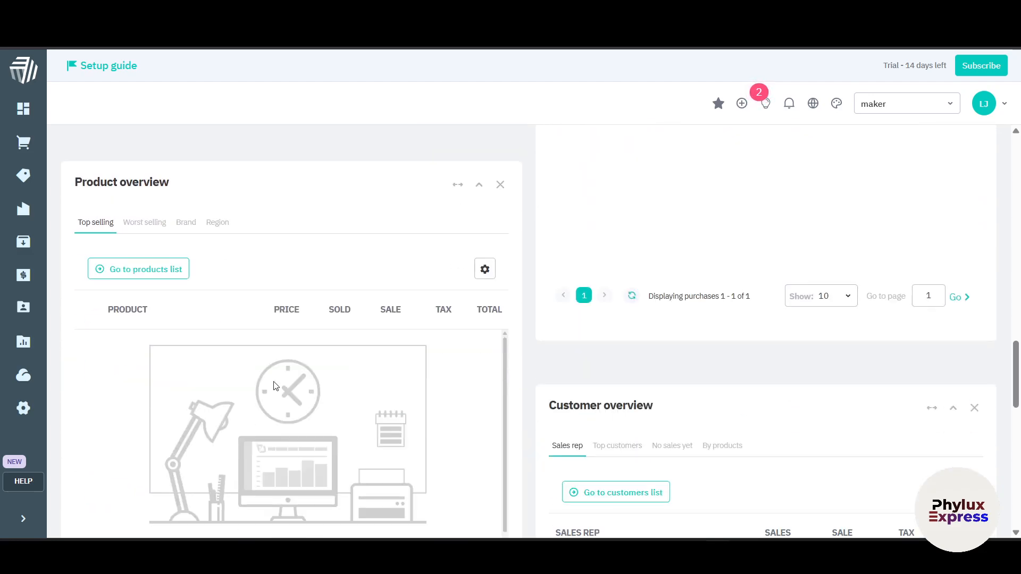
scroll(516, 388, up, 10)
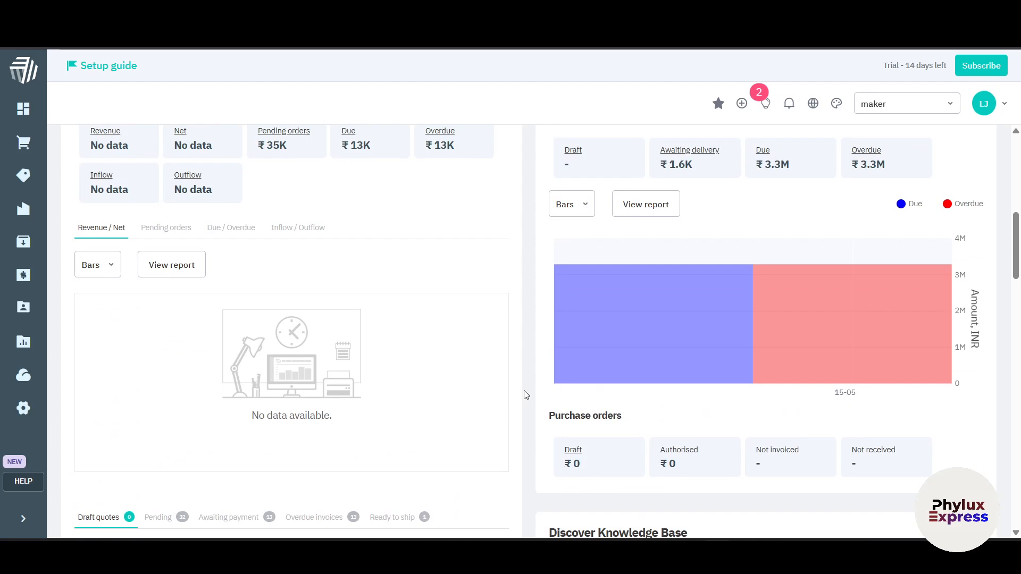
scroll(523, 393, up, 8)
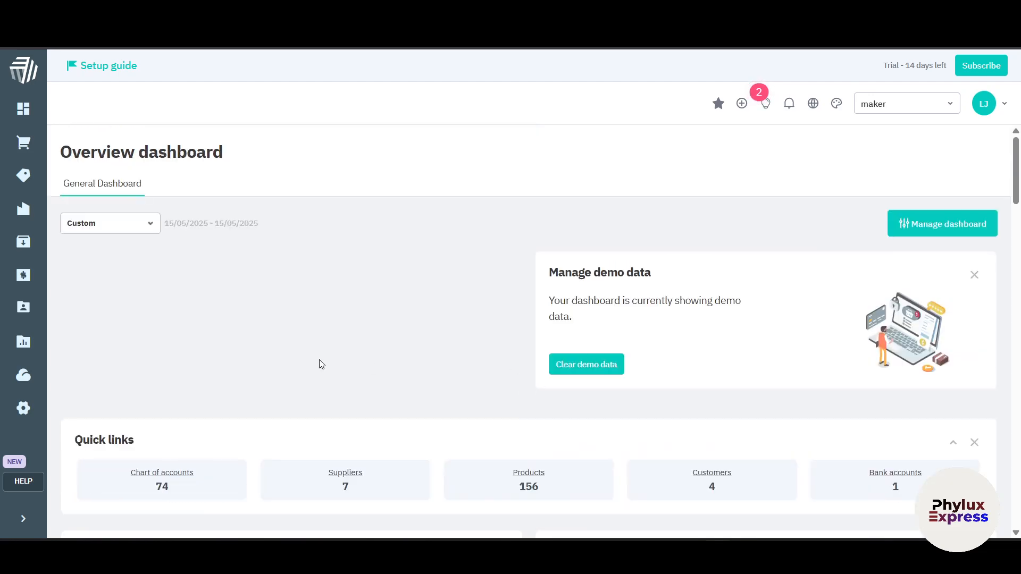
scroll(321, 364, down, 3)
scroll(130, 150, up, 3)
Review which creation and search functions are available for Purchase, Sale and Production.
click(31, 155)
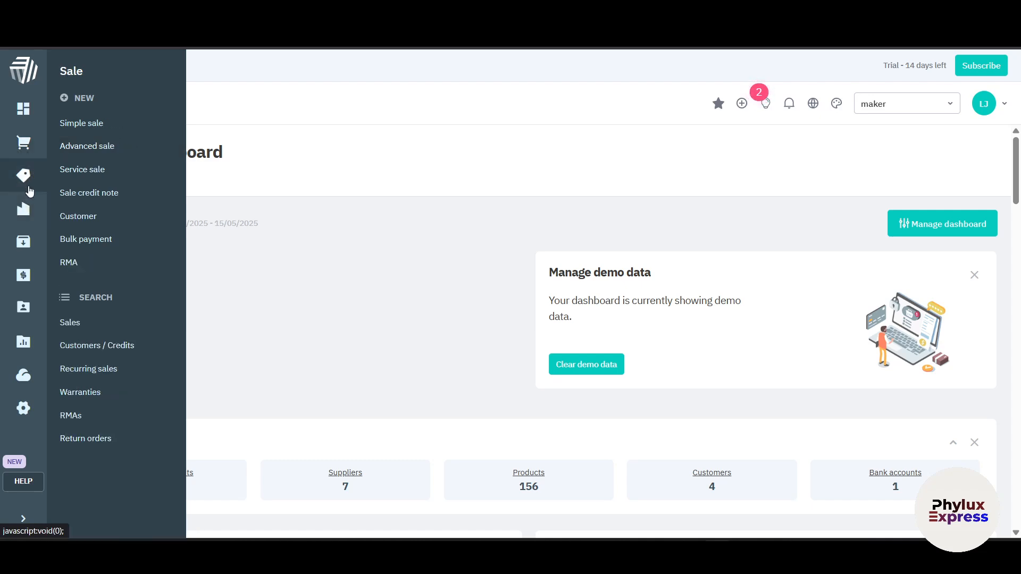
click(23, 178)
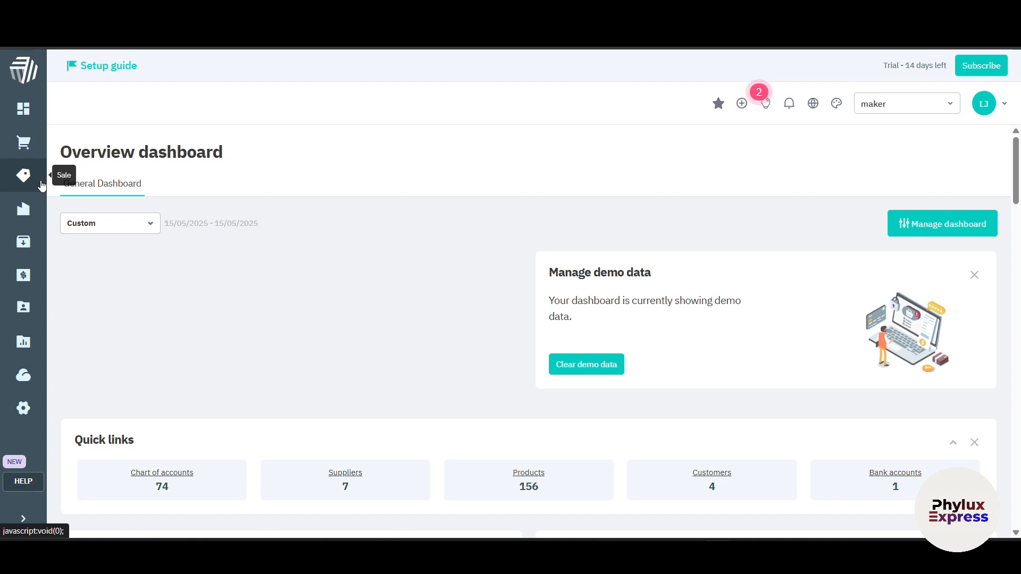
click(42, 184)
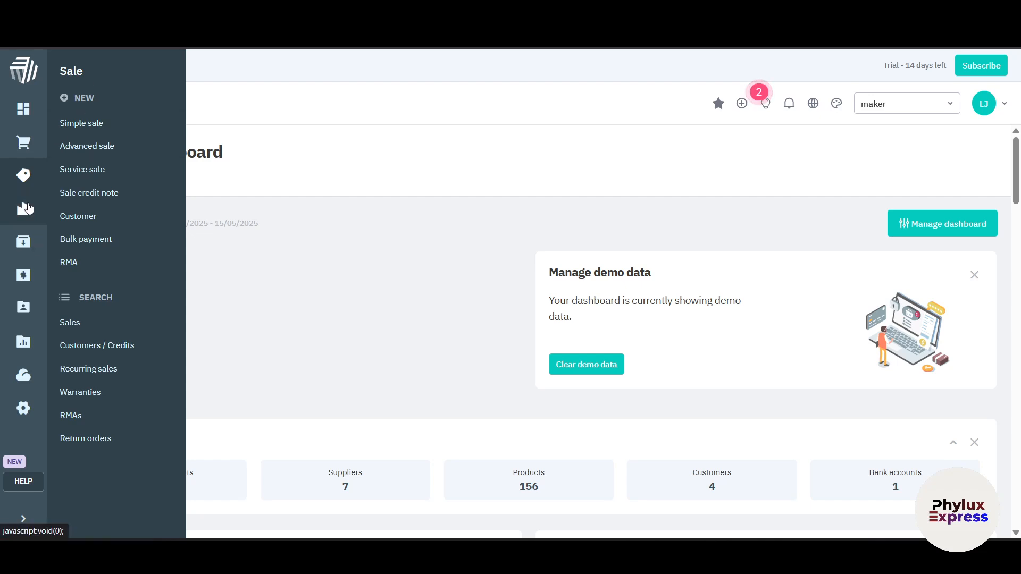
click(27, 209)
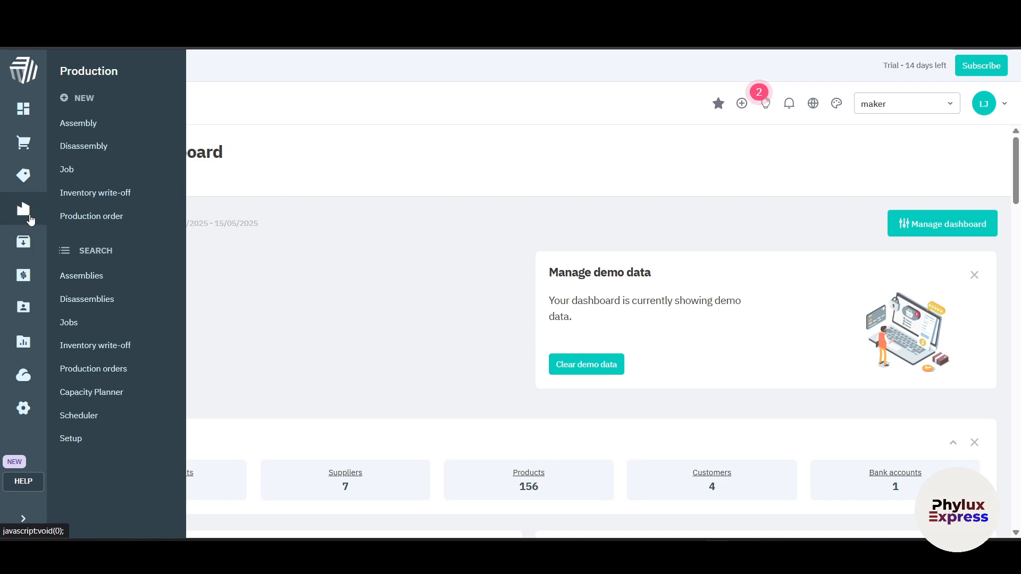
click(29, 218)
click(29, 218)
Review the functions offered under Inventory and Financials.
click(24, 244)
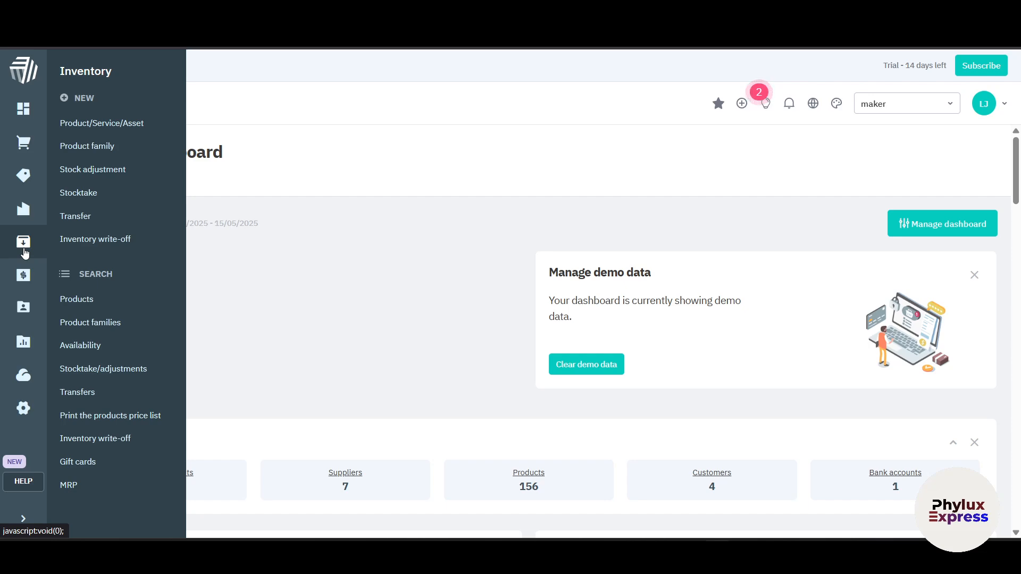
drag(24, 253, 25, 248)
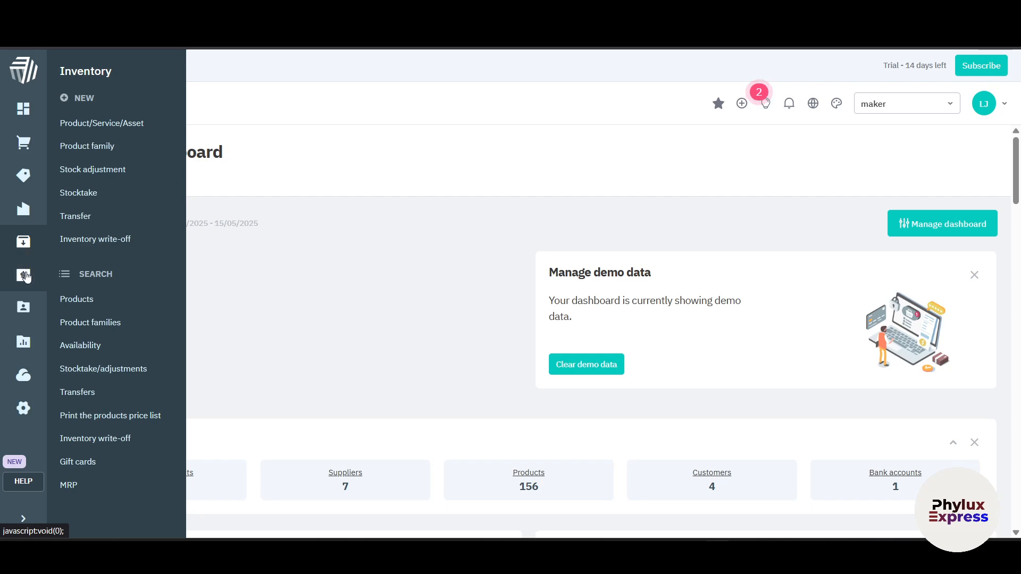
mouse_move(26, 277)
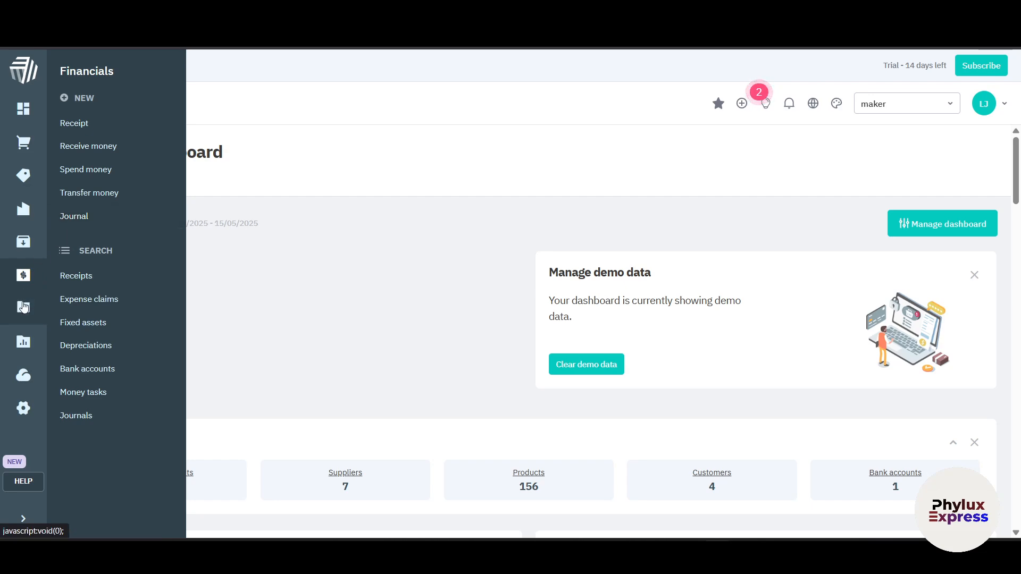
Open a new CRM lead form and look over its general fields.
mouse_move(23, 307)
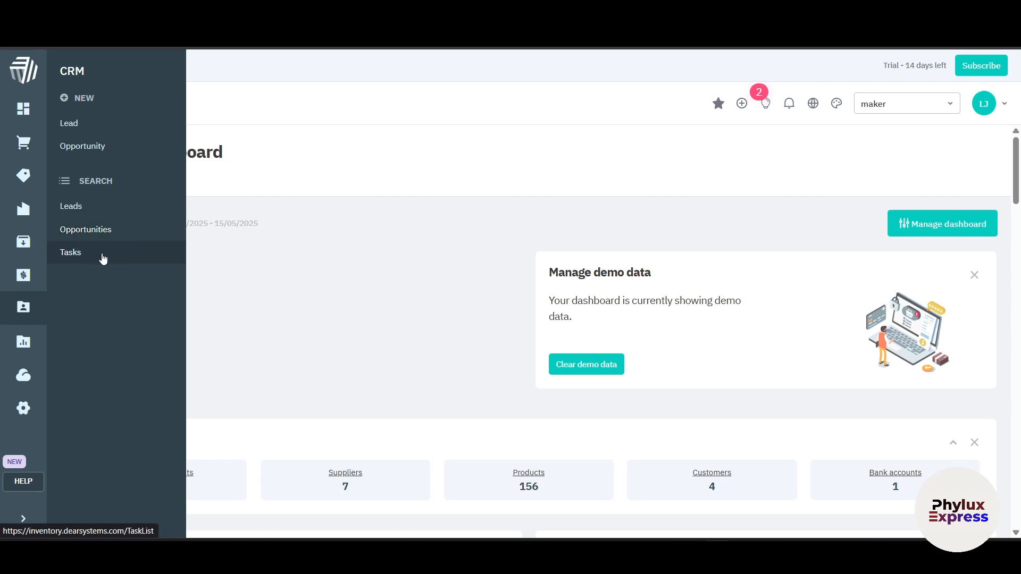
click(102, 130)
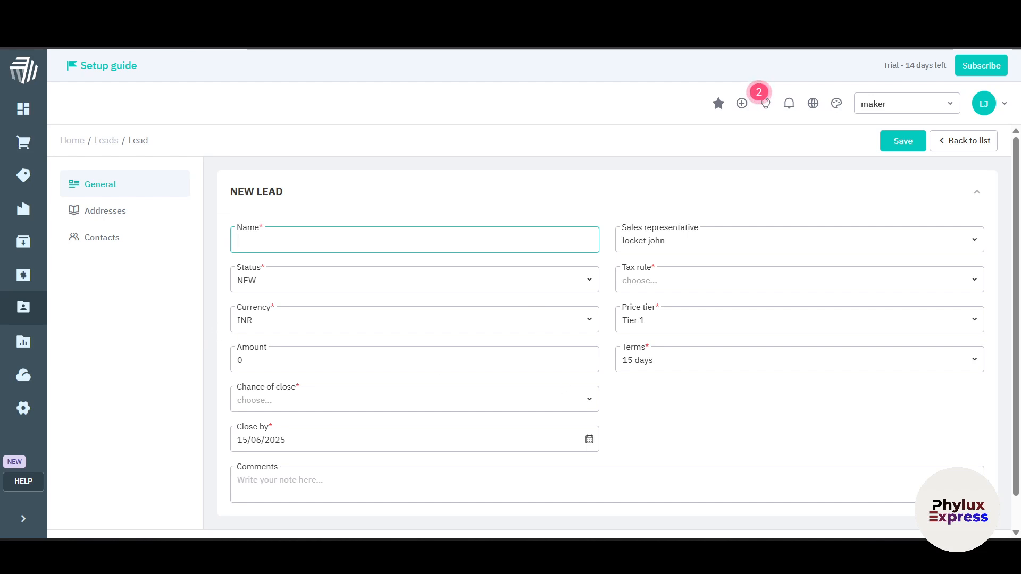
scroll(447, 366, down, 1)
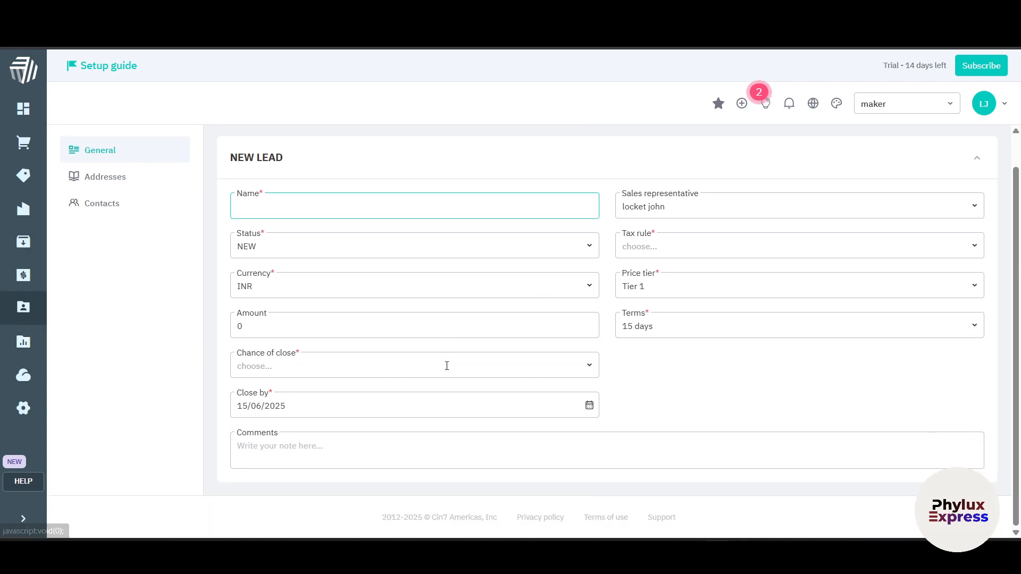
Leave the lead form without saving to view Reports, and browse the available integrations.
click(23, 342)
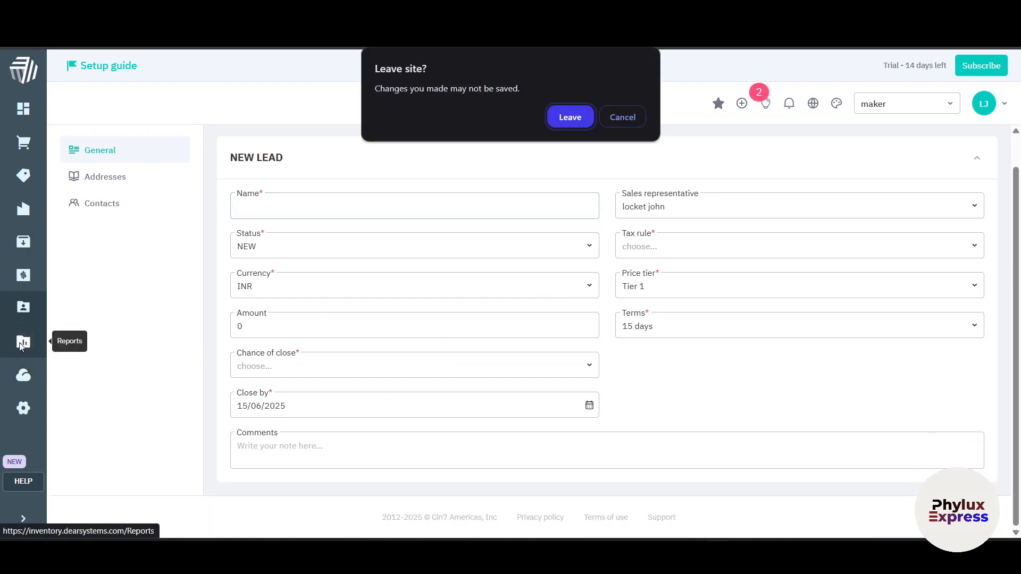
click(553, 123)
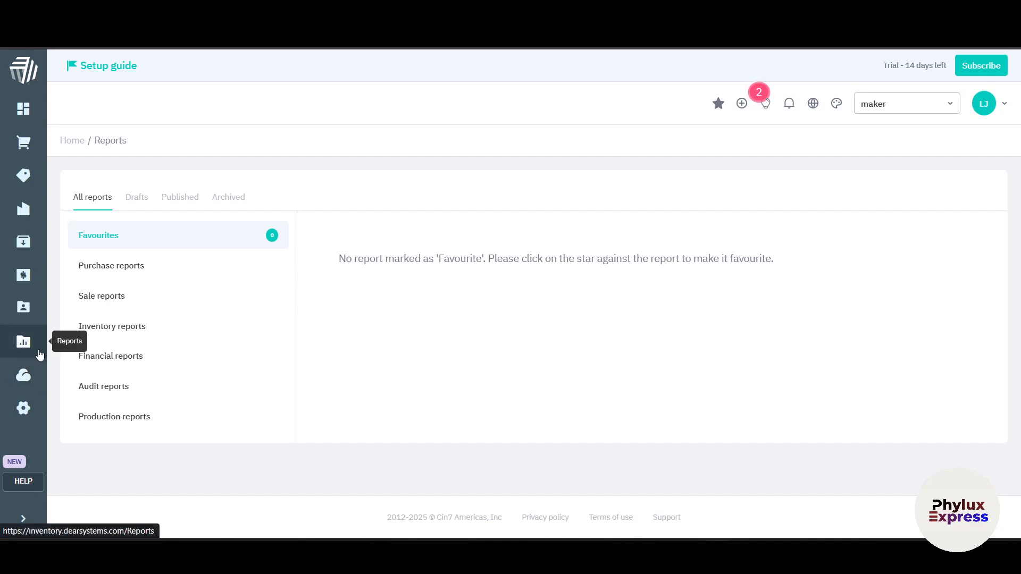
click(29, 385)
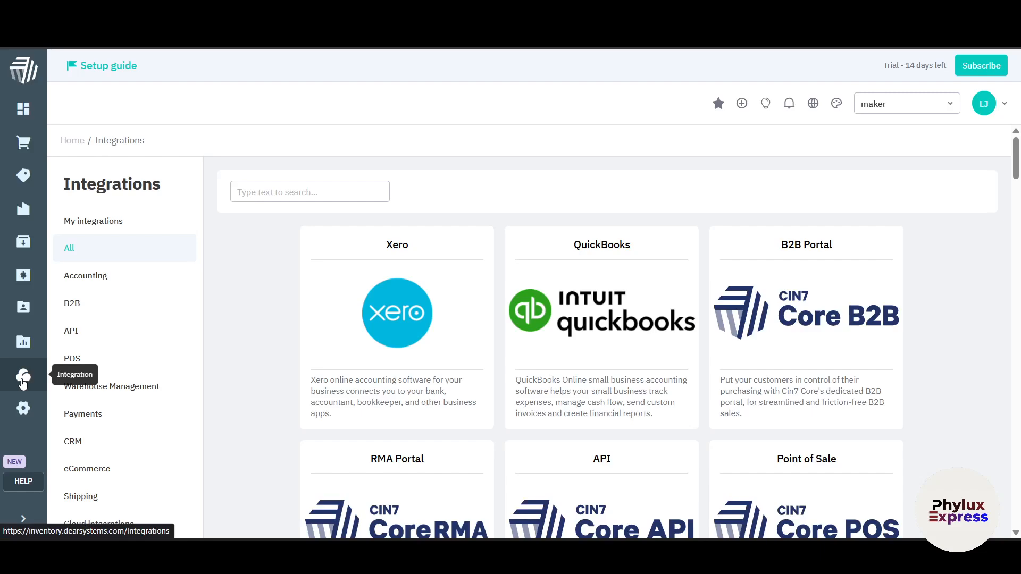
scroll(697, 346, down, 5)
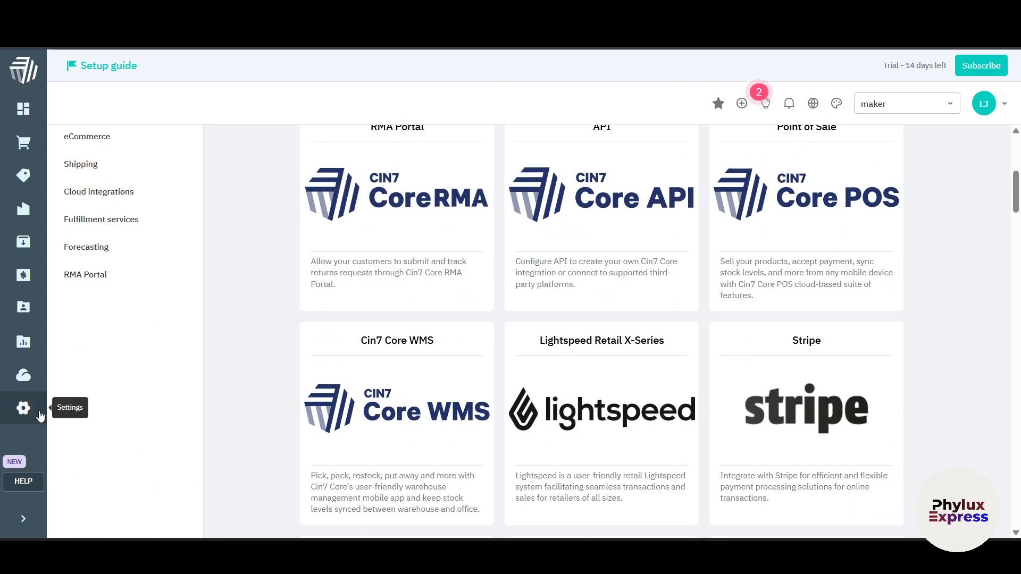
Open the Automation settings and look over the notification, report scheduling, reminder and workflow options.
click(23, 408)
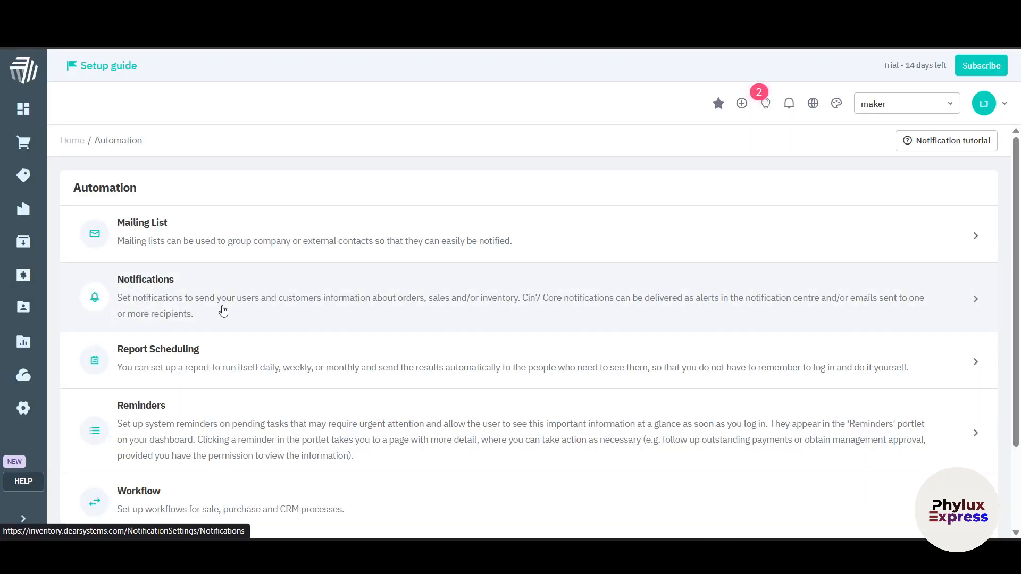
scroll(64, 414, down, 2)
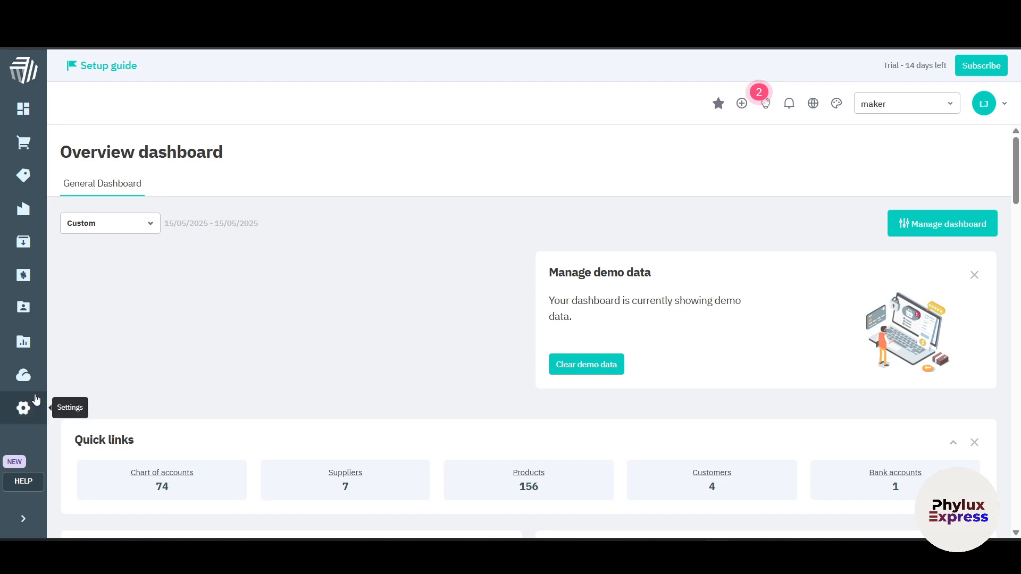
Open the Users and roles settings and review the account's users and roles.
click(23, 410)
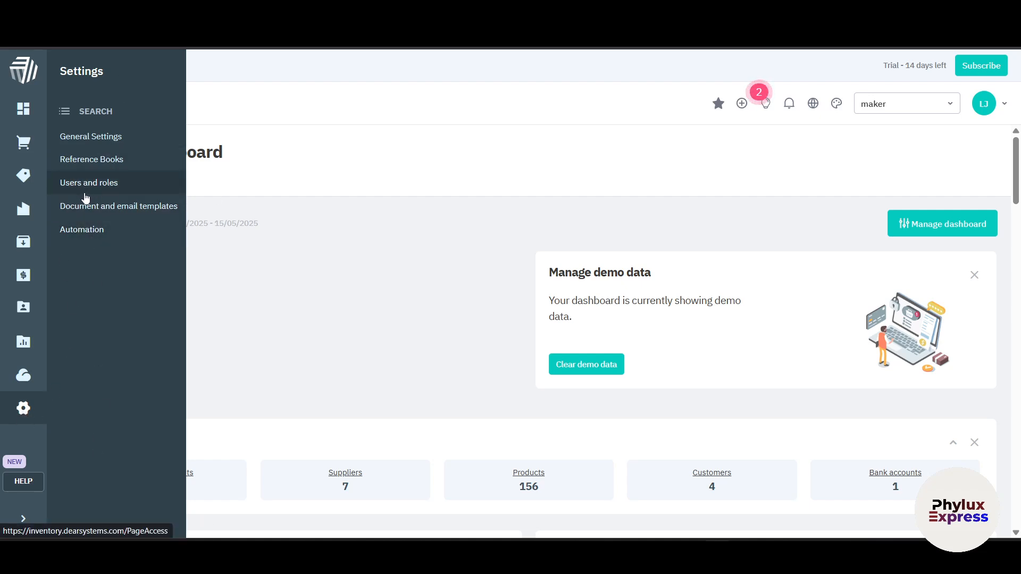
click(86, 185)
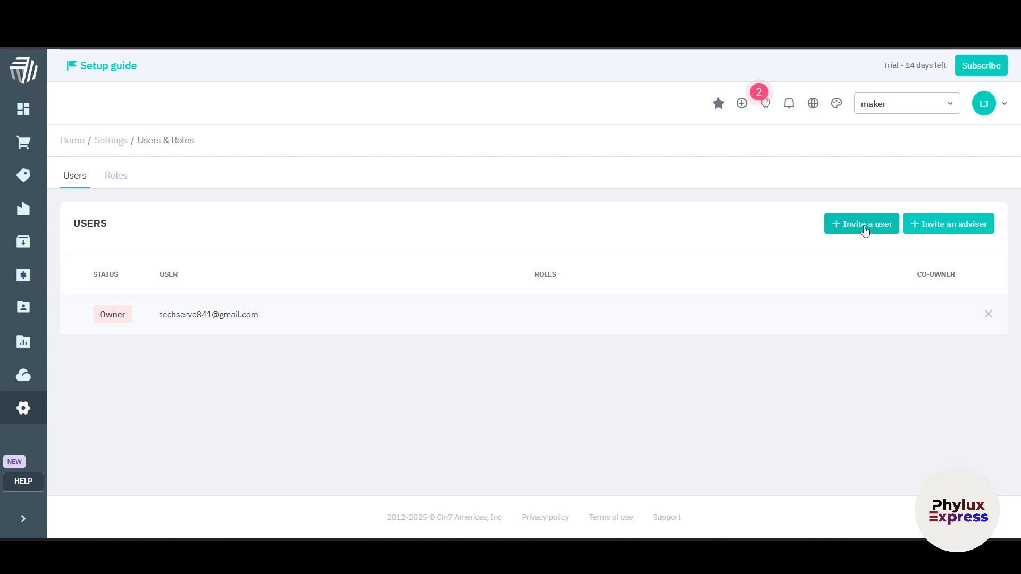
click(115, 185)
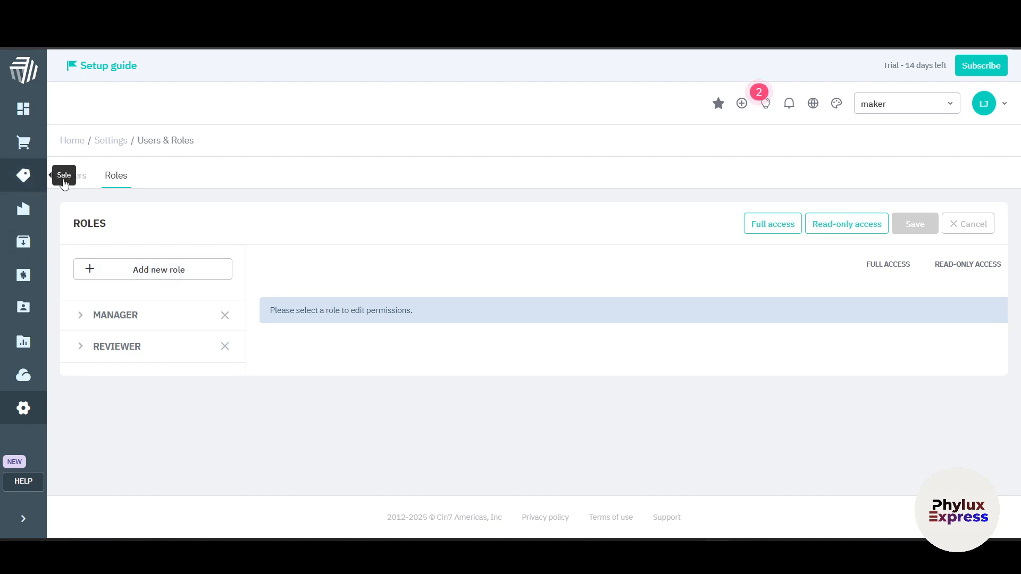
Start inviting a new user to the account and enter the colleague's e-mail address.
click(71, 180)
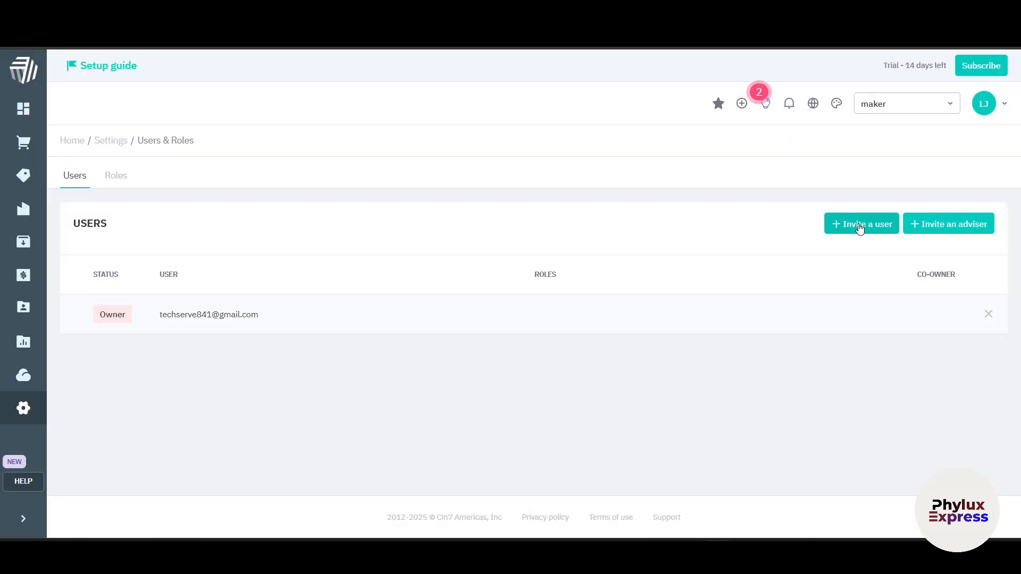
click(860, 228)
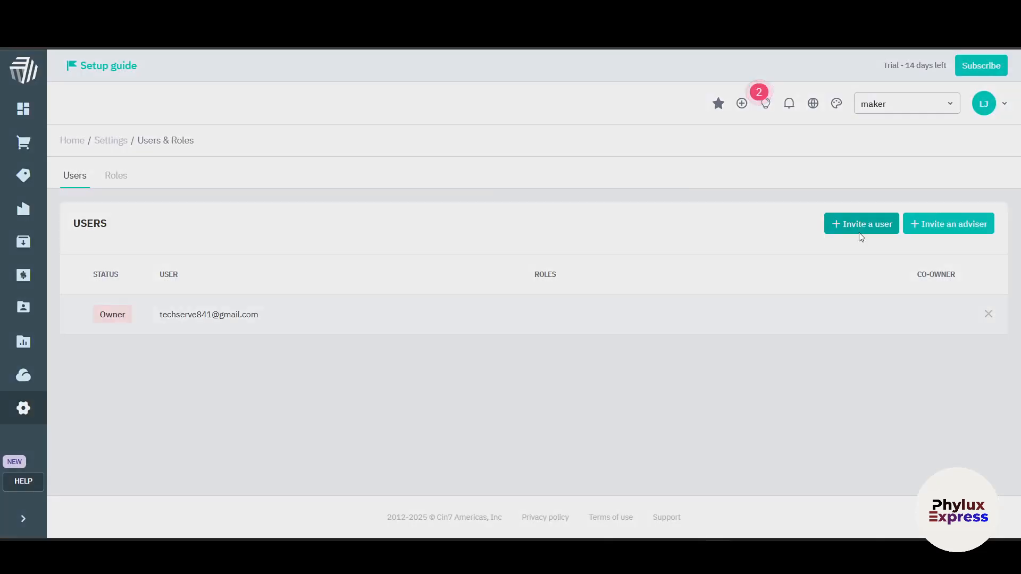
click(429, 178)
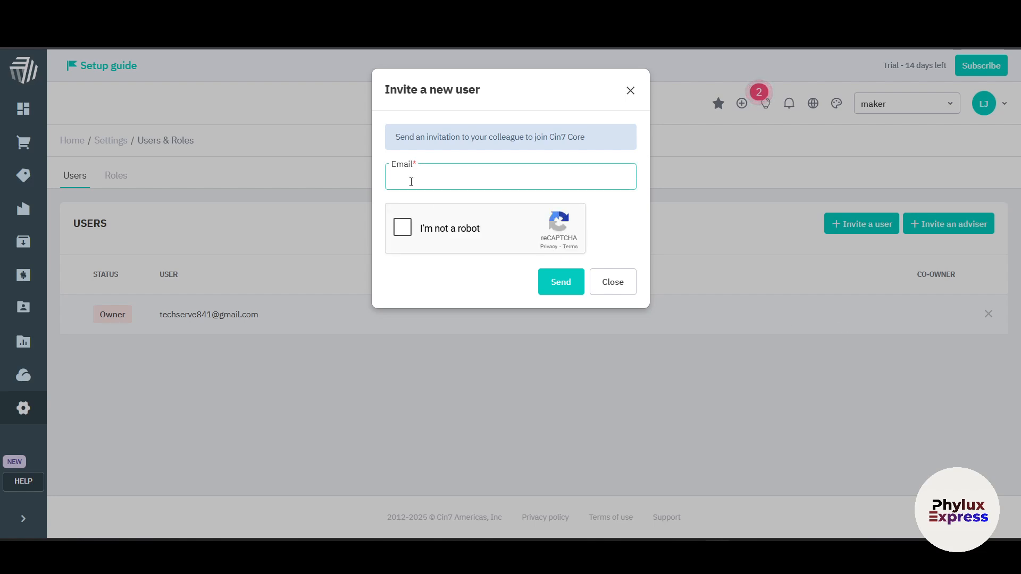
click(403, 228)
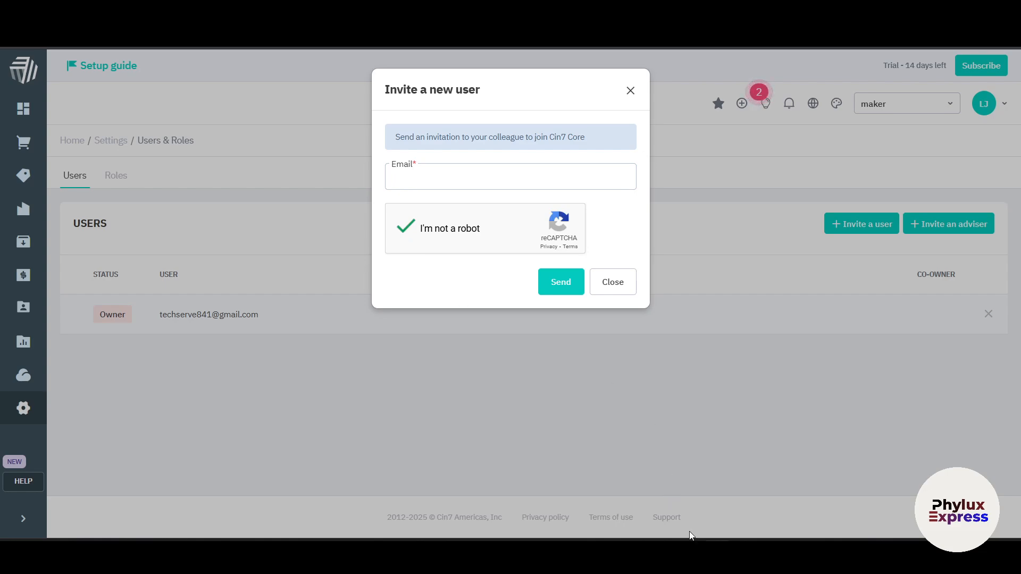
click(445, 168)
text(z)
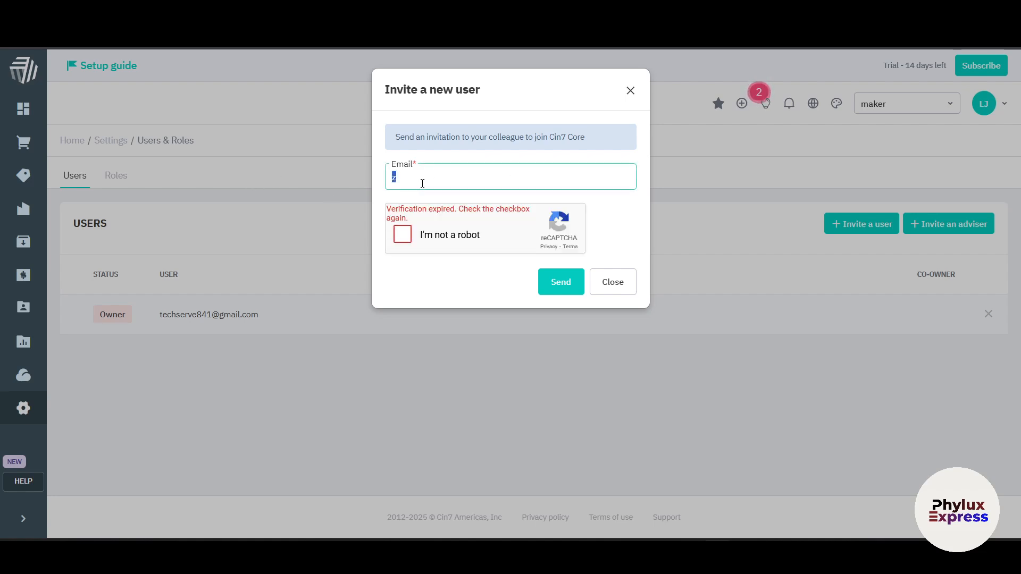
key(BackSpace)
key(ctrl+v)
Complete the robot check by selecting all images with bridges, and send the user invitation.
click(402, 235)
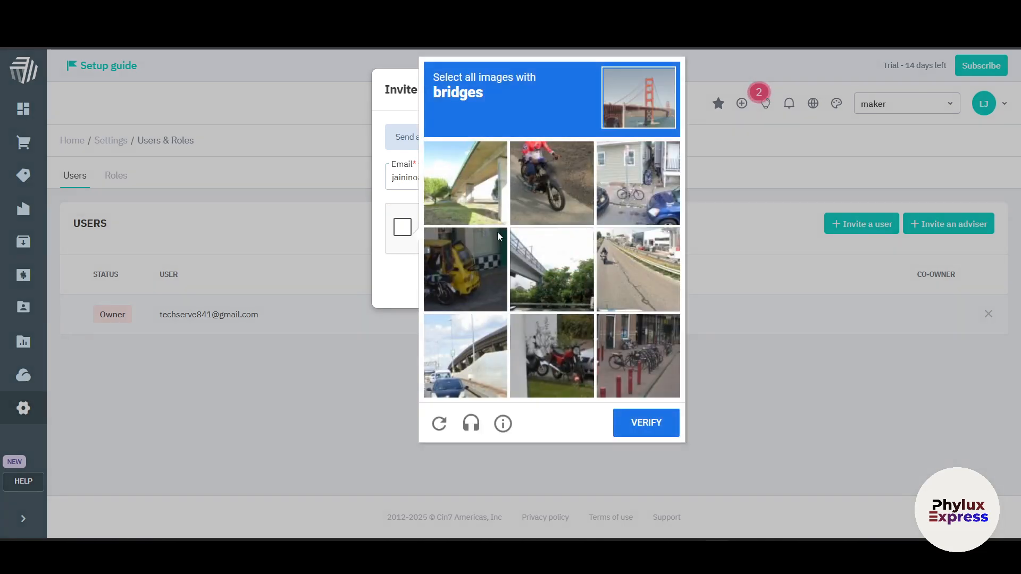
click(515, 266)
click(471, 175)
click(502, 339)
click(648, 423)
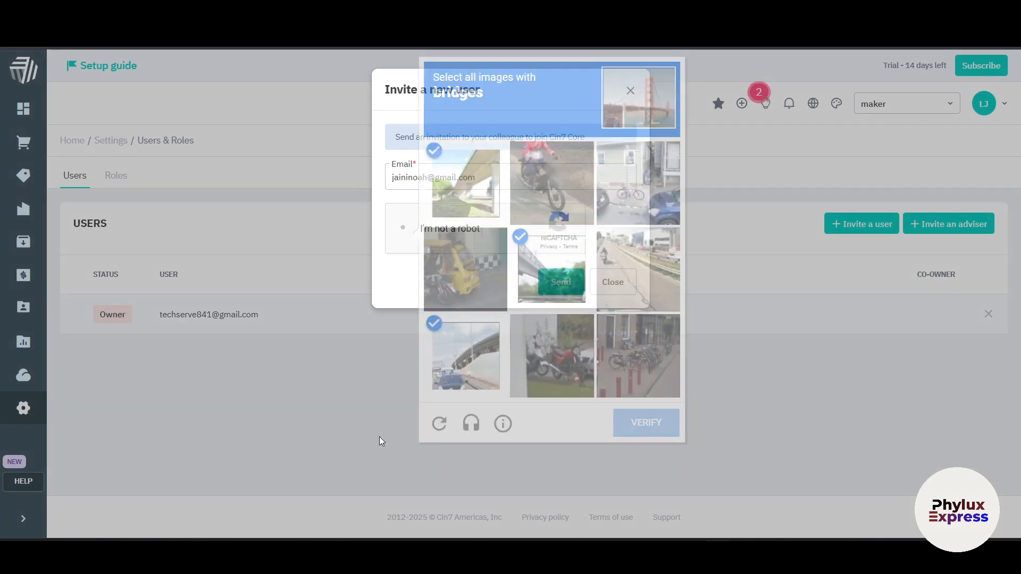
click(562, 283)
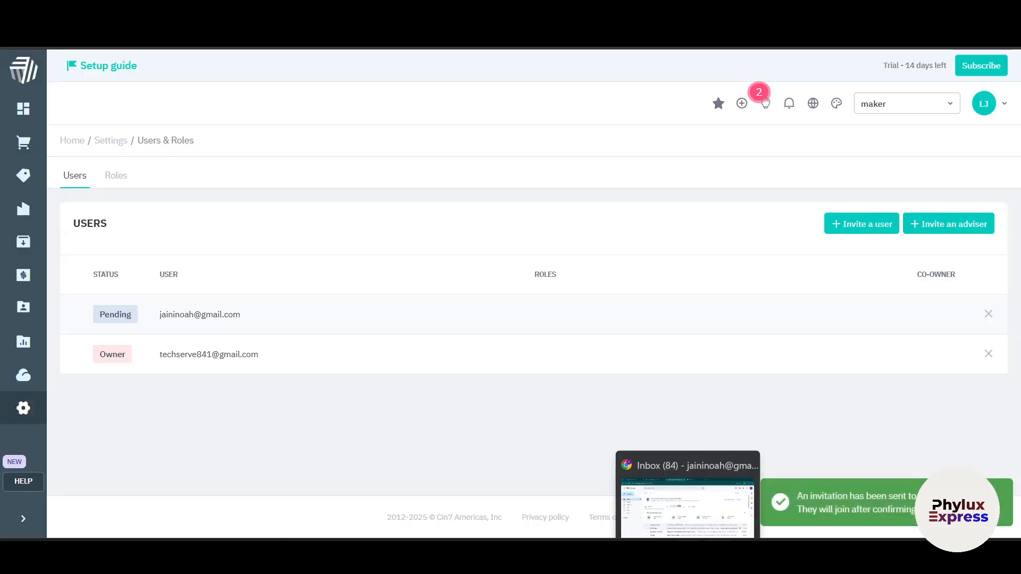
Switch to the Gmail inbox and open the "Log in to Cin7 Core" message.
click(688, 553)
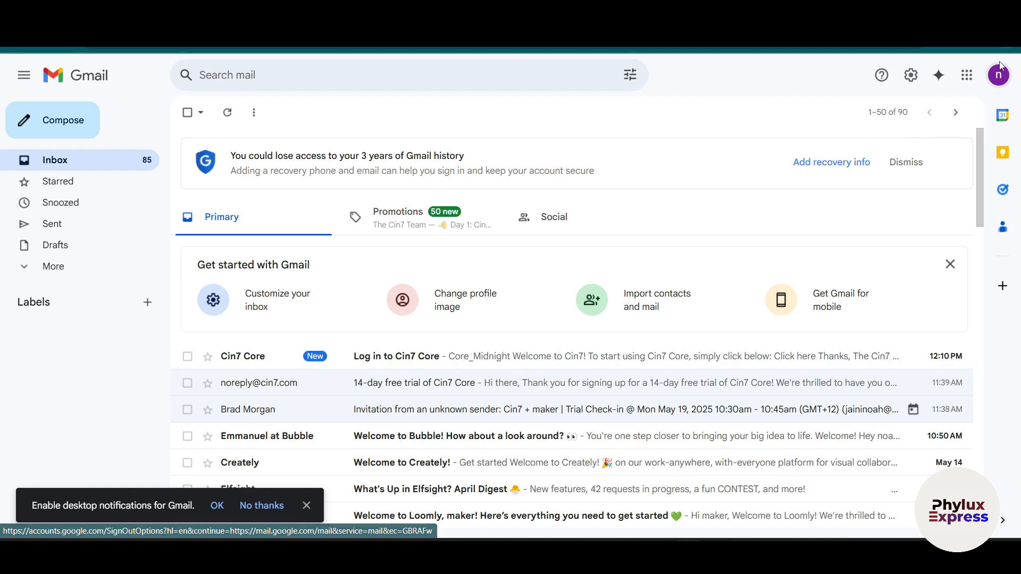
click(530, 361)
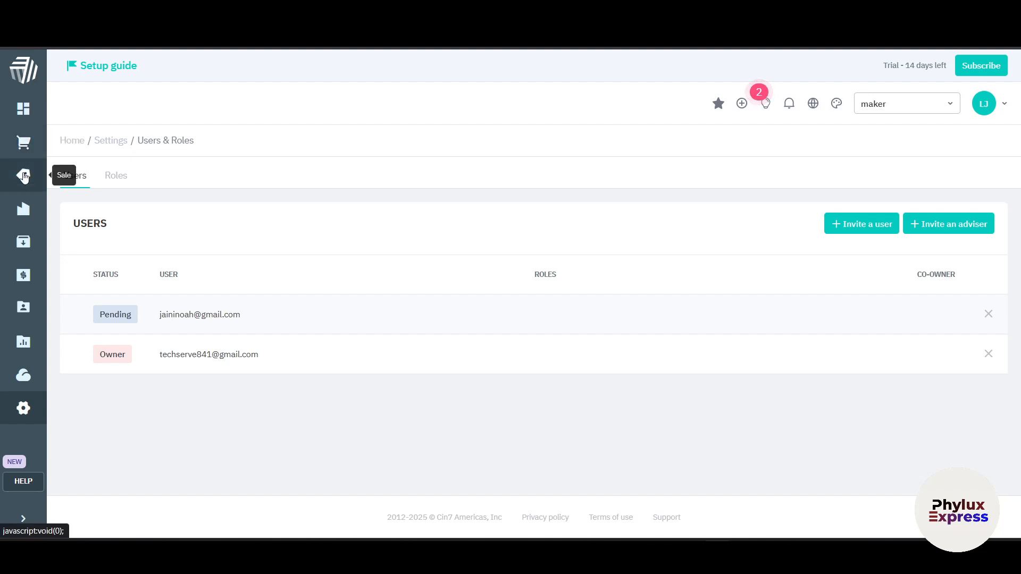
Return to Cin7 Core, open a new product form and look over its name, default location and account fields.
click(25, 151)
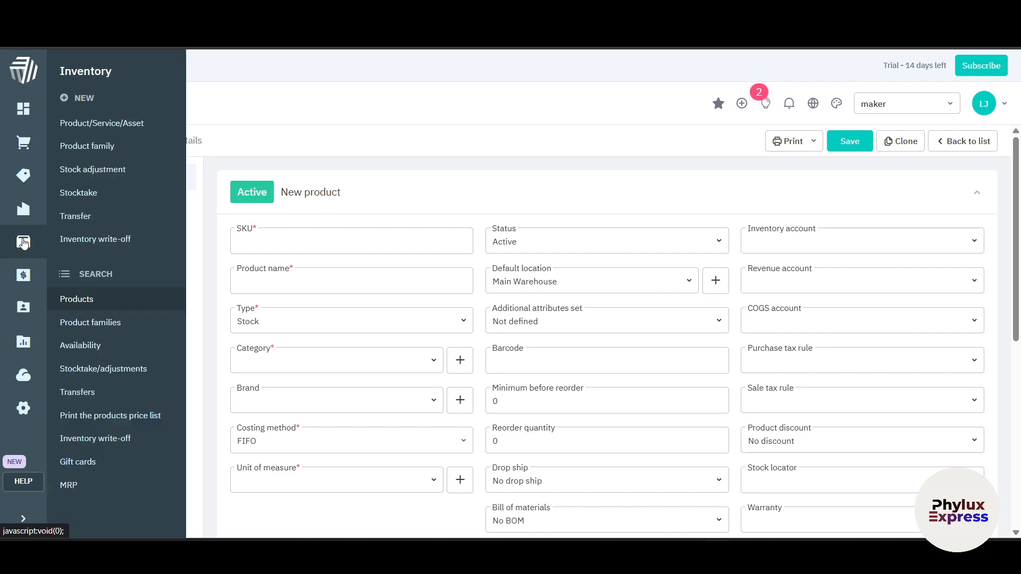
click(113, 125)
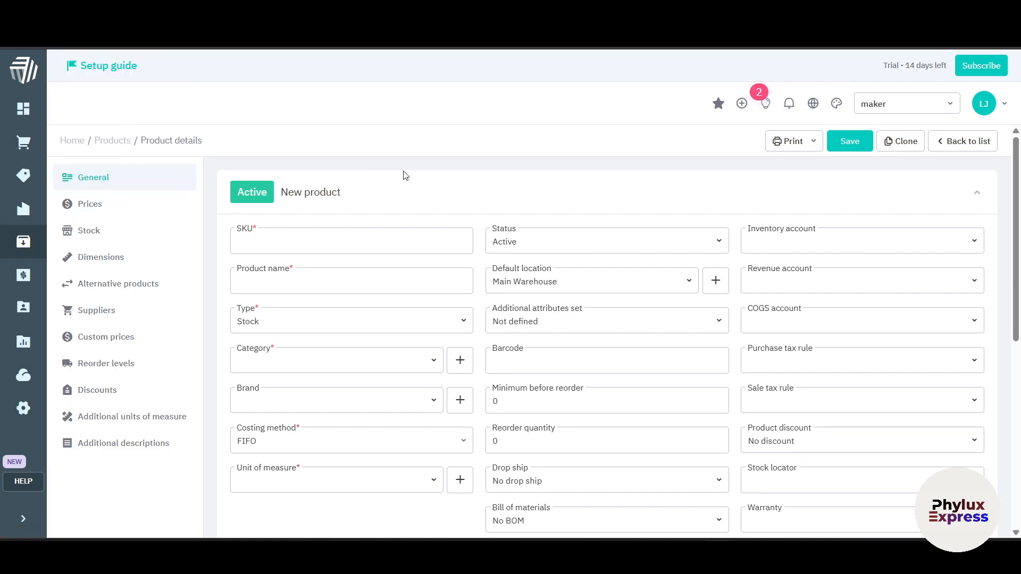
drag(294, 195, 382, 192)
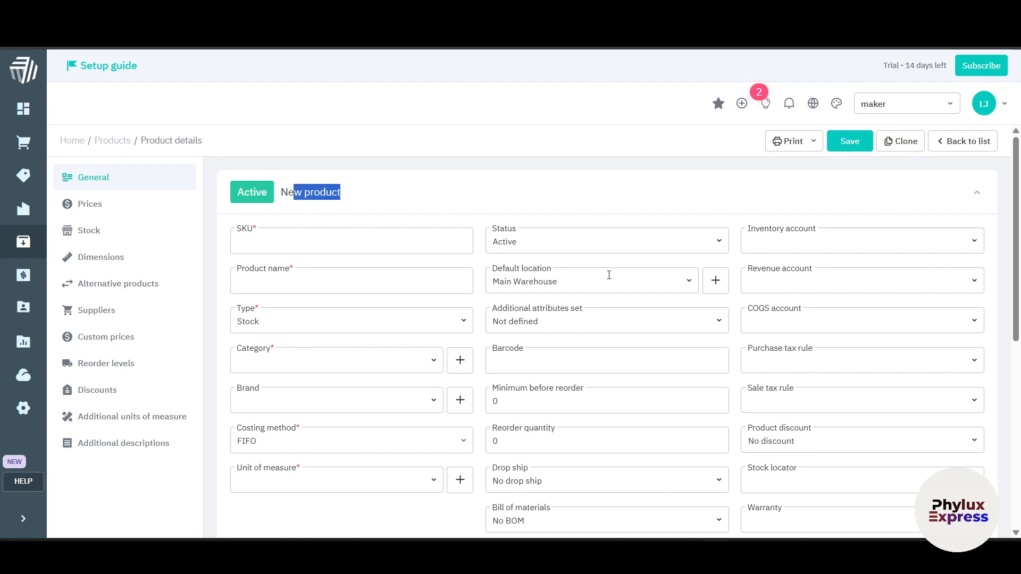
click(772, 247)
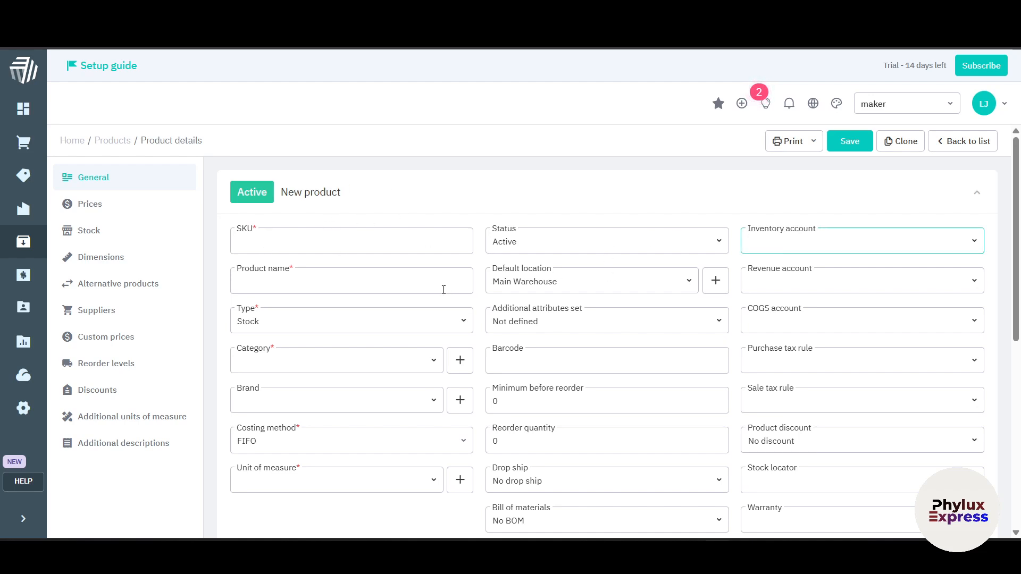
click(392, 289)
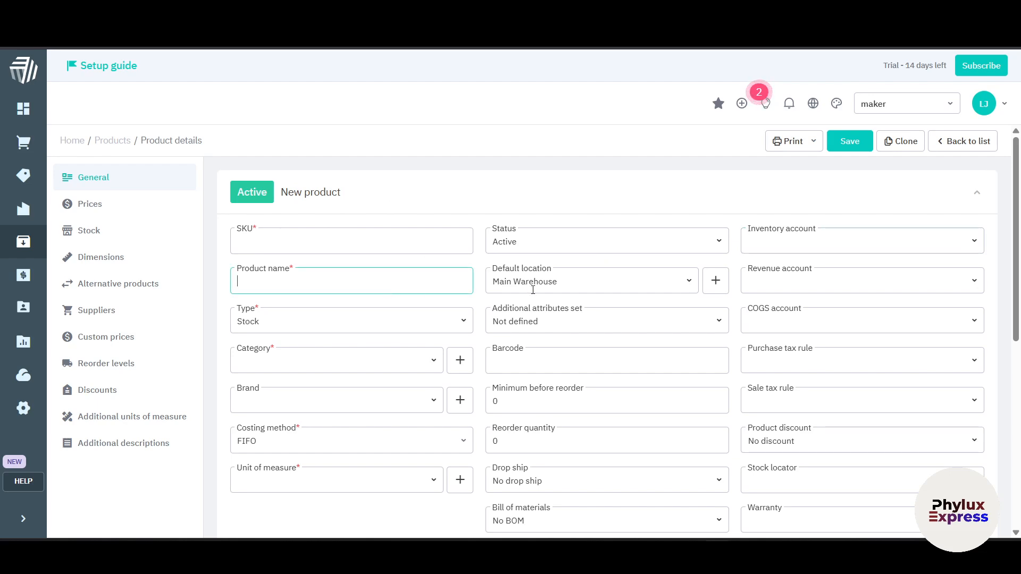
click(604, 282)
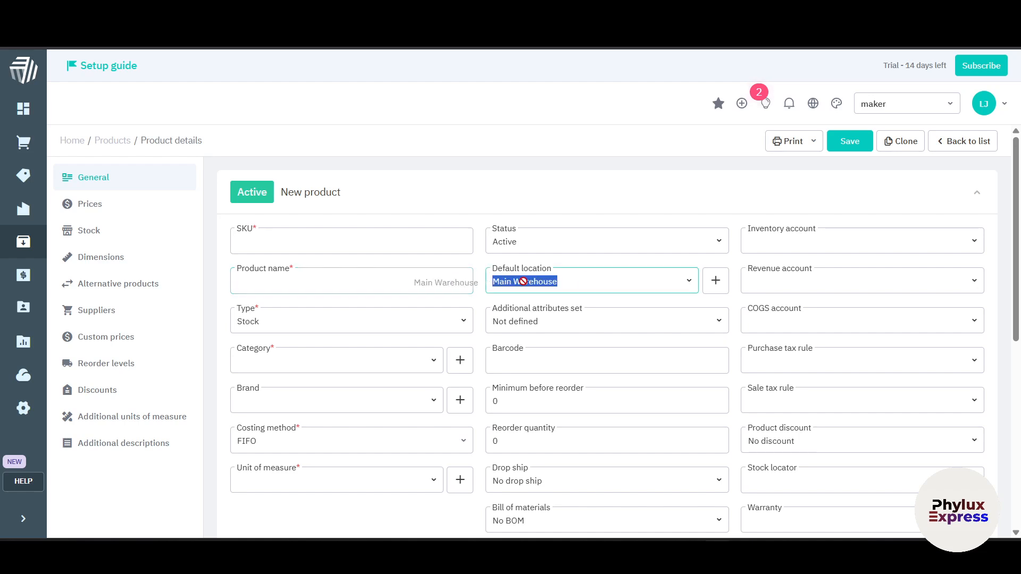
click(769, 286)
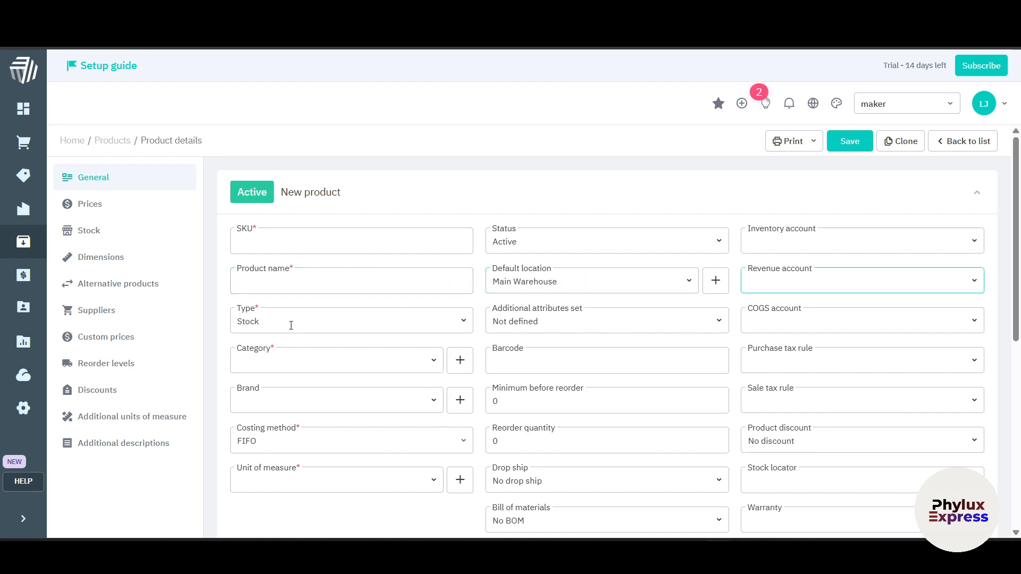
Examine the new product's type, additional attributes set and category options, and its barcode field.
click(460, 323)
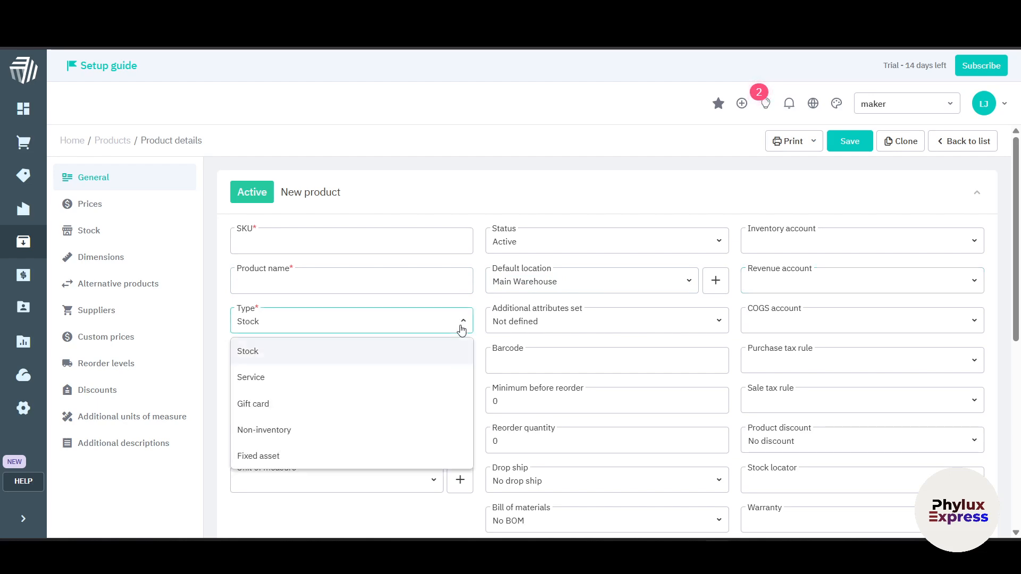
click(562, 322)
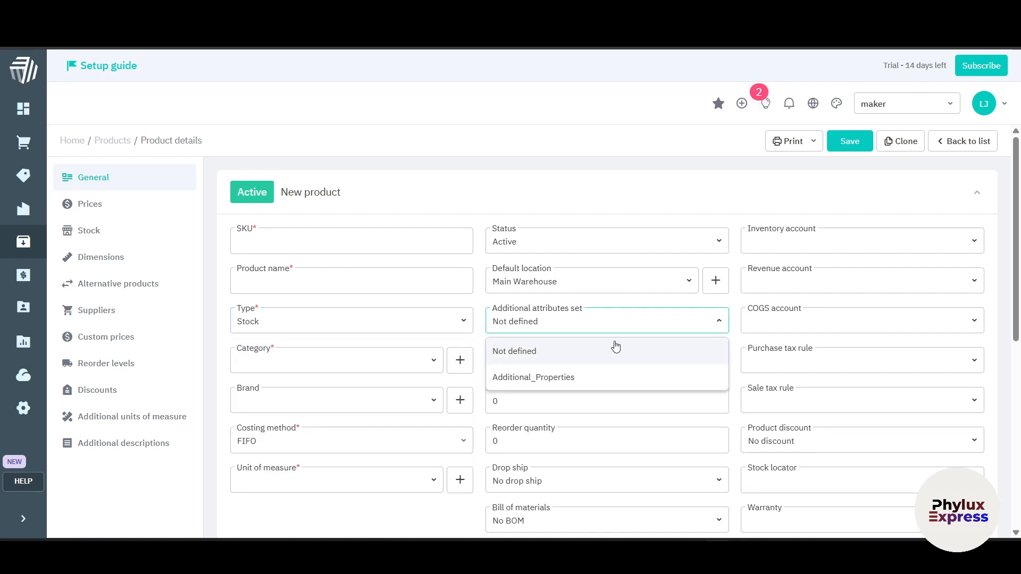
click(813, 322)
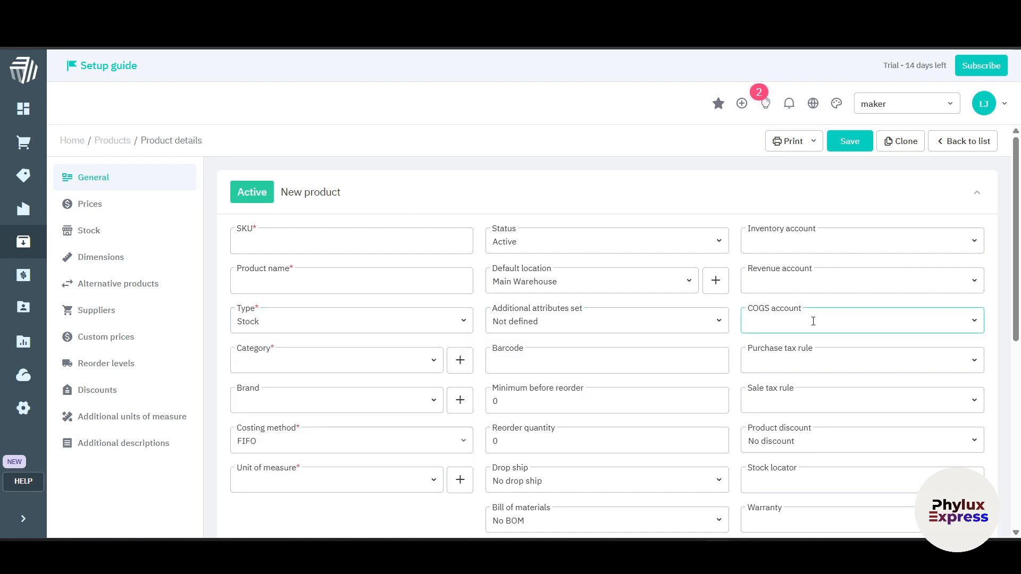
click(362, 359)
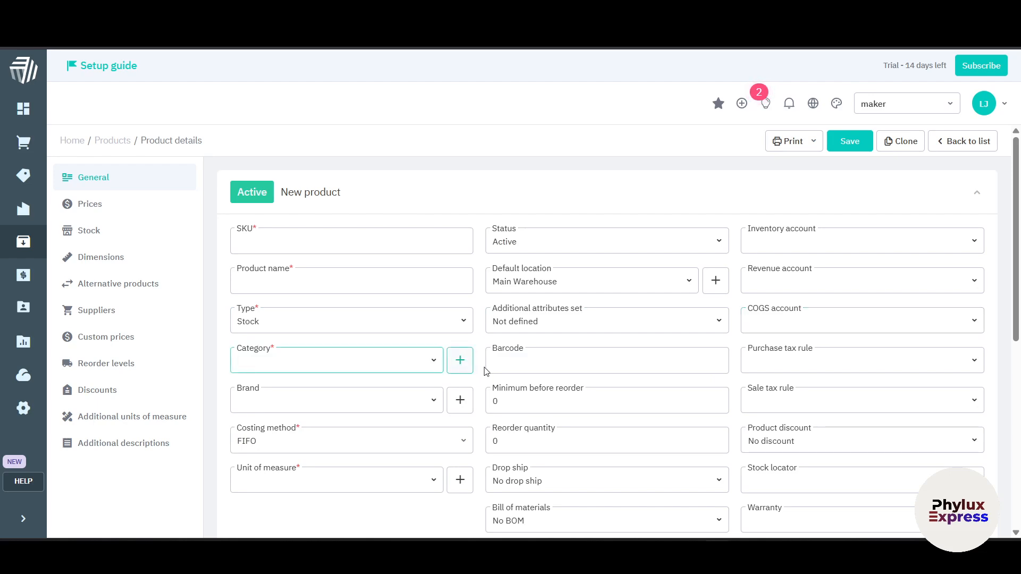
click(436, 362)
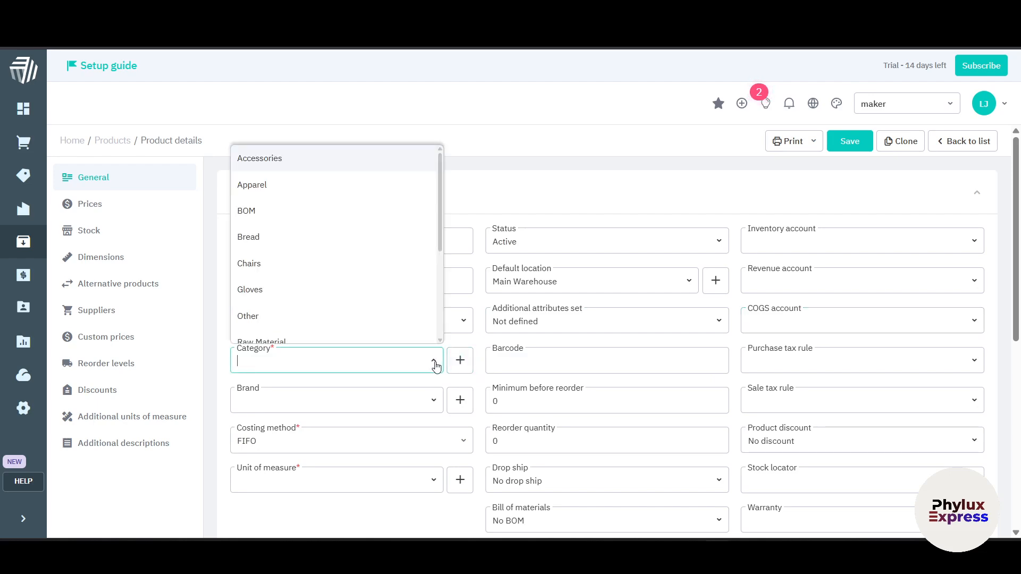
click(540, 367)
text(2)
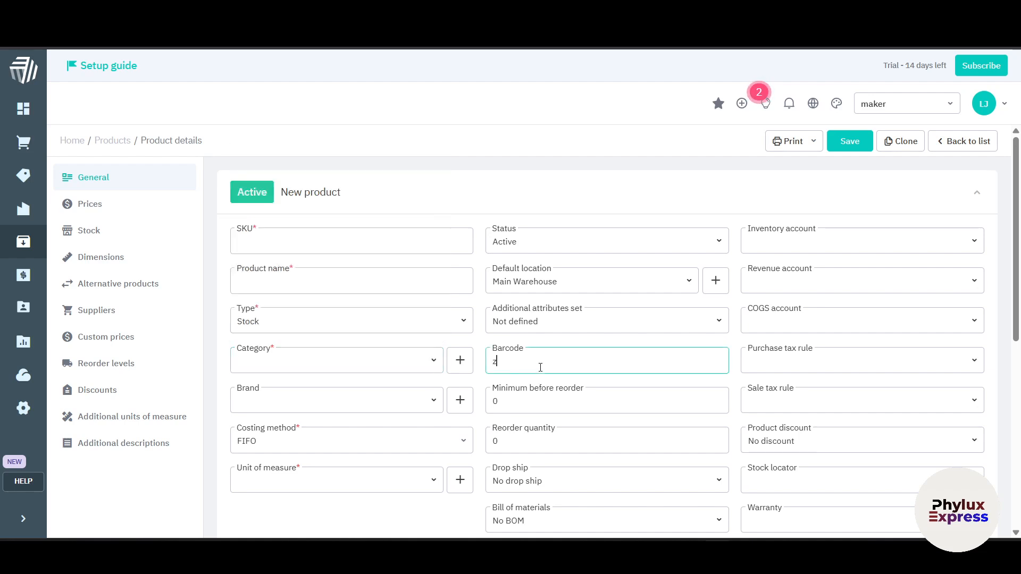
key(BackSpace)
Look over the new product's remaining general fields, including the short description, description and internal note.
scroll(775, 400, down, 7)
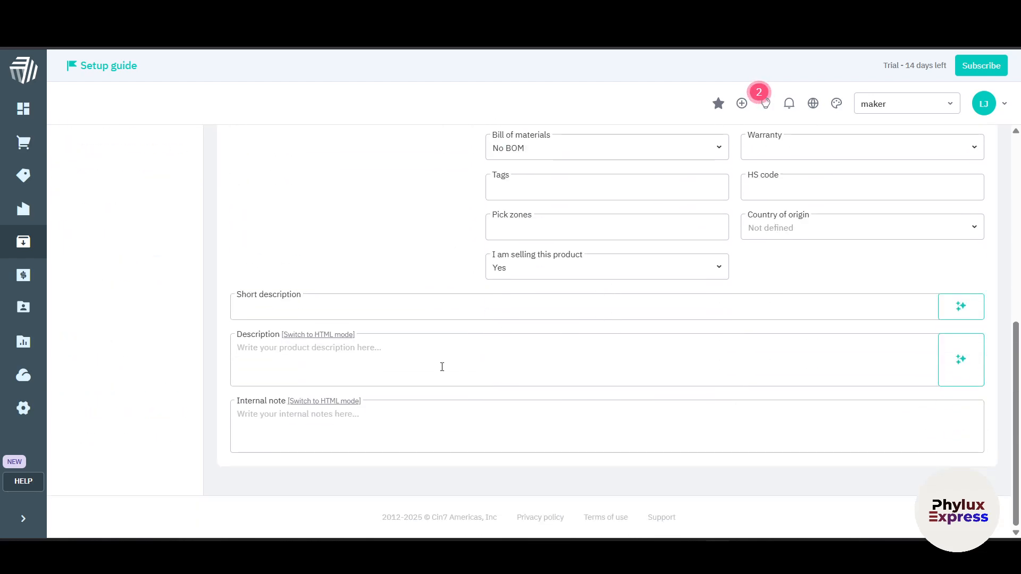
click(241, 311)
scroll(883, 358, up, 10)
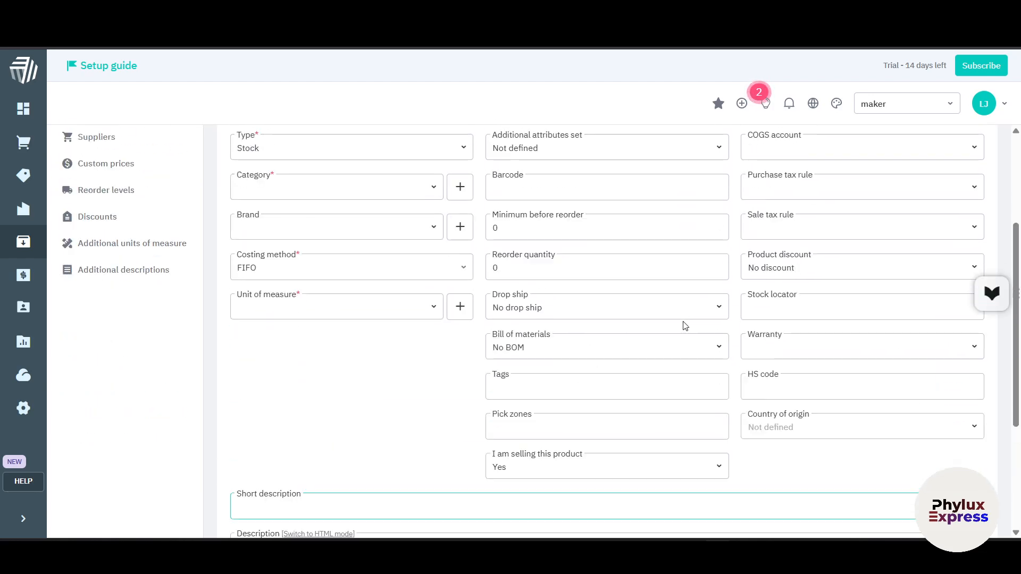
scroll(608, 358, down, 2)
scroll(608, 358, down, 5)
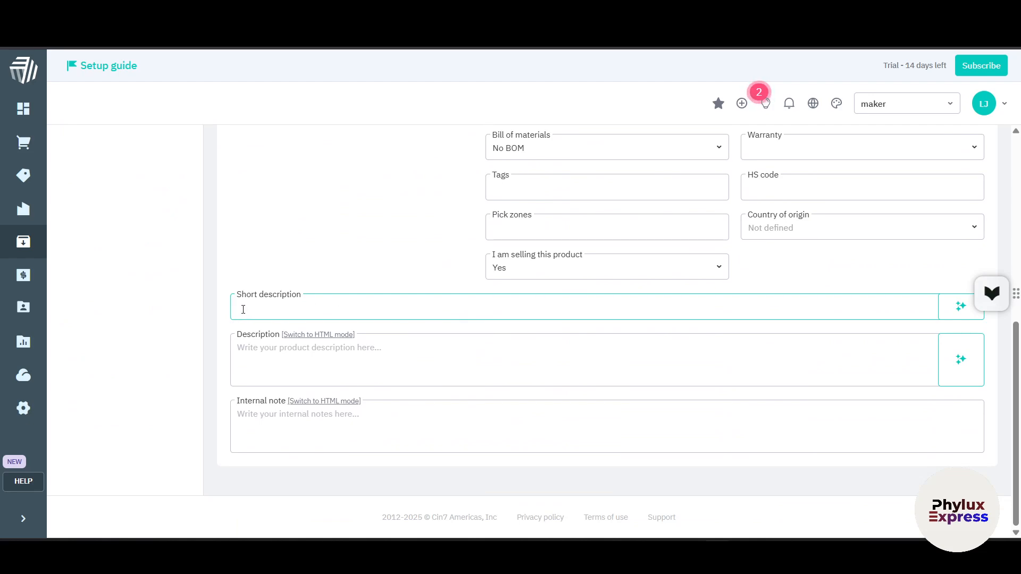
click(624, 372)
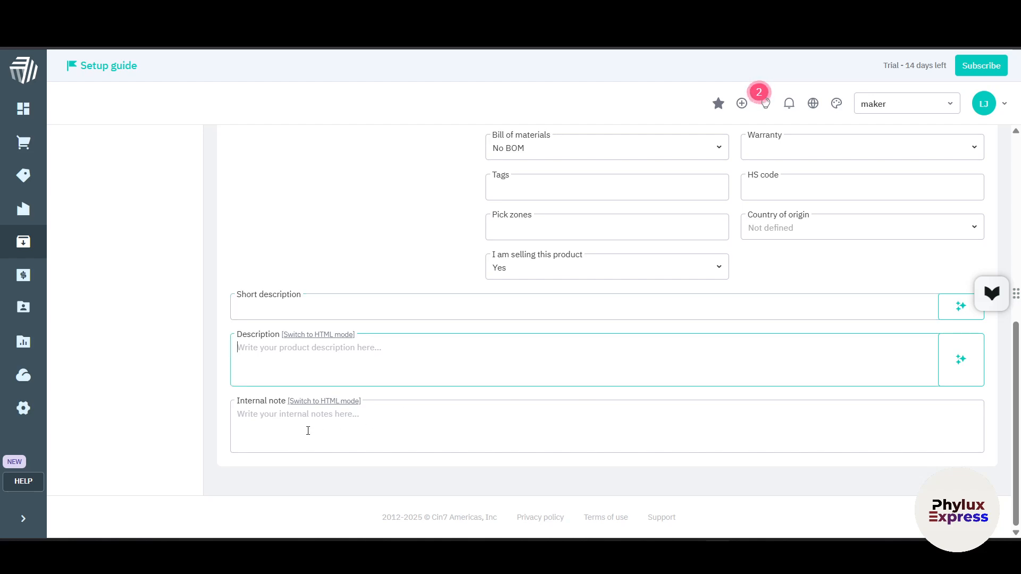
scroll(440, 338, up, 10)
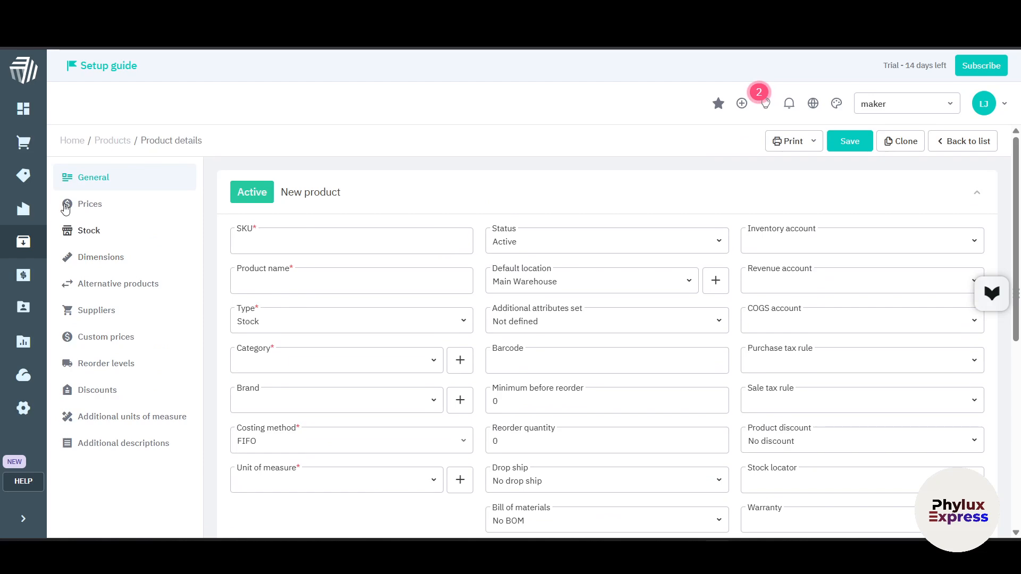
Leave the new product form without saving and browse the list of all products.
mouse_move(23, 242)
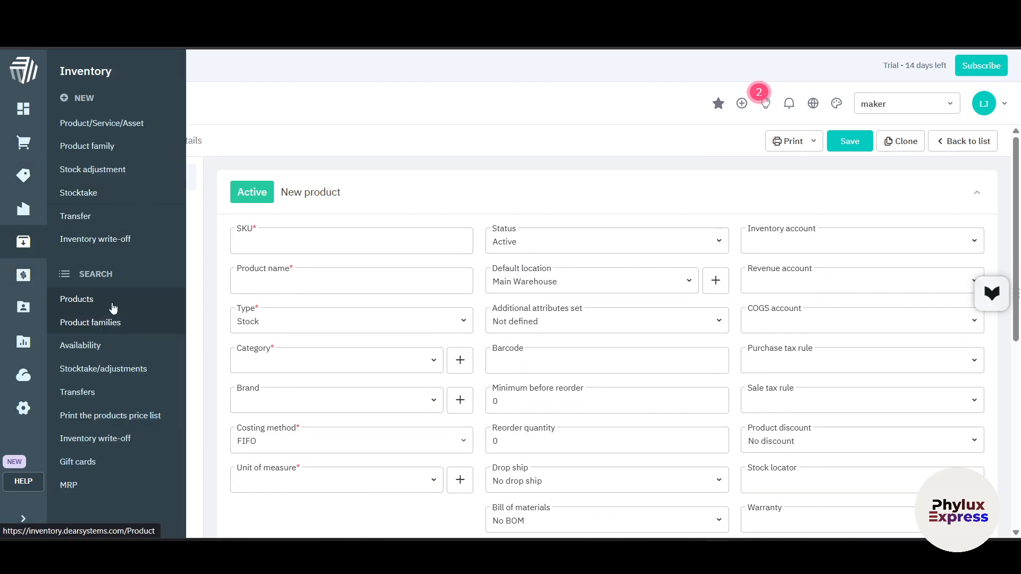
click(88, 301)
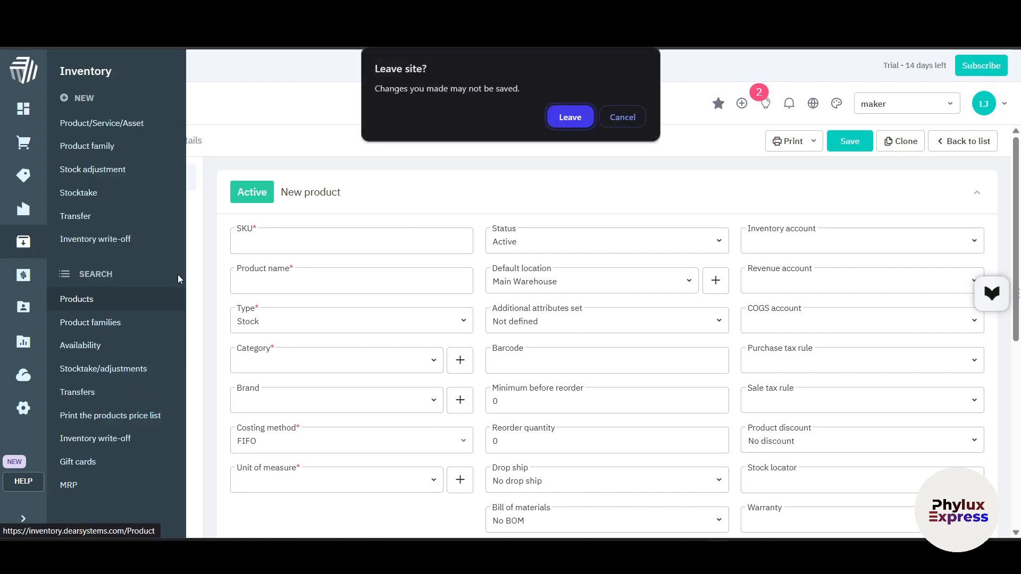
click(569, 112)
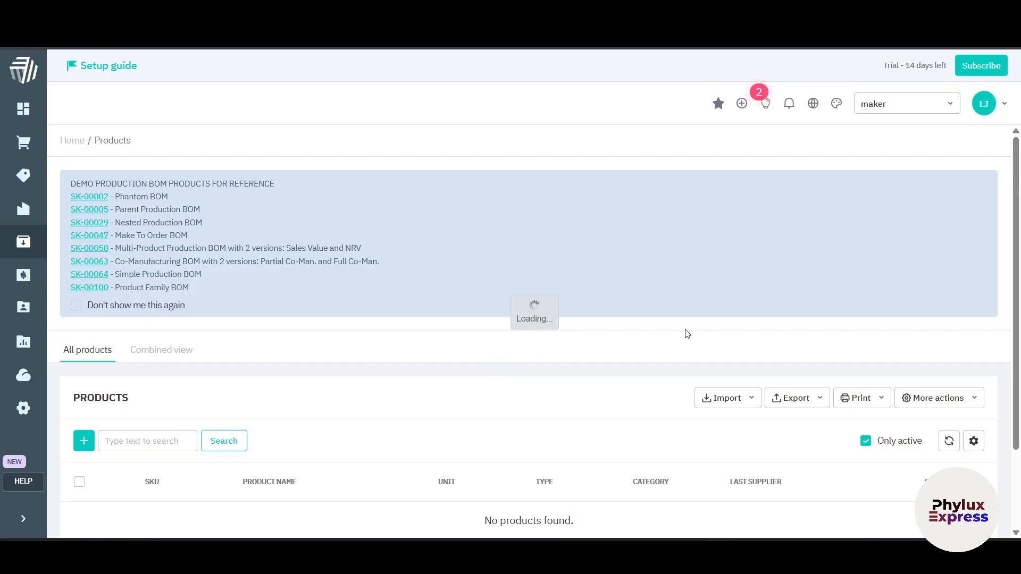
scroll(520, 365, down, 10)
scroll(500, 354, up, 10)
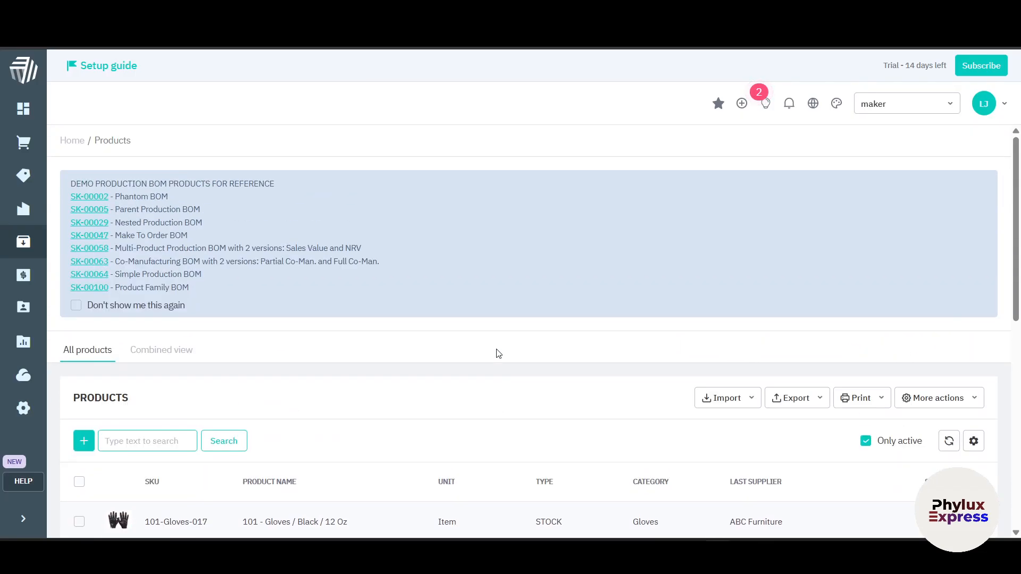
scroll(262, 337, down, 6)
scroll(274, 331, up, 4)
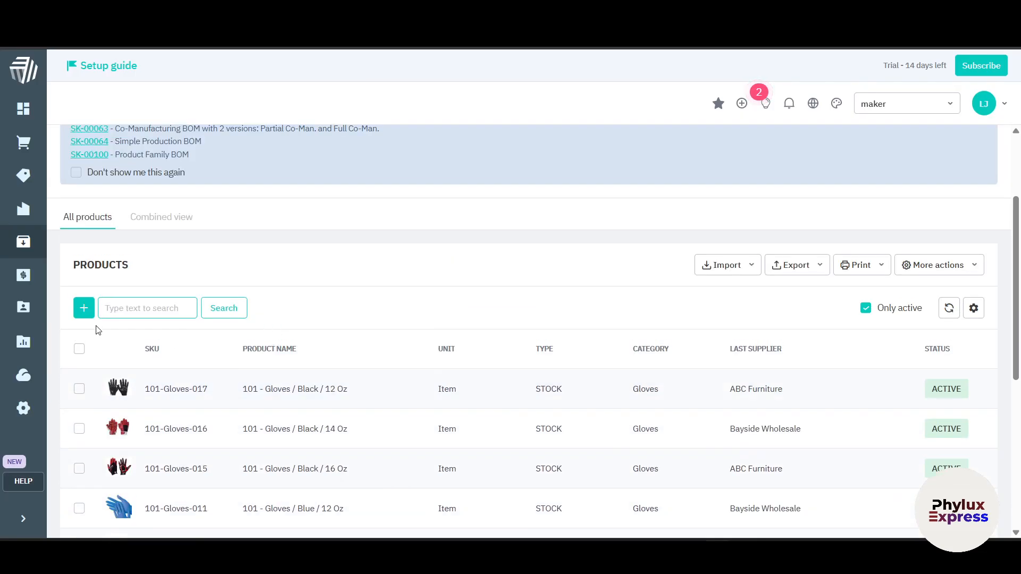
click(153, 311)
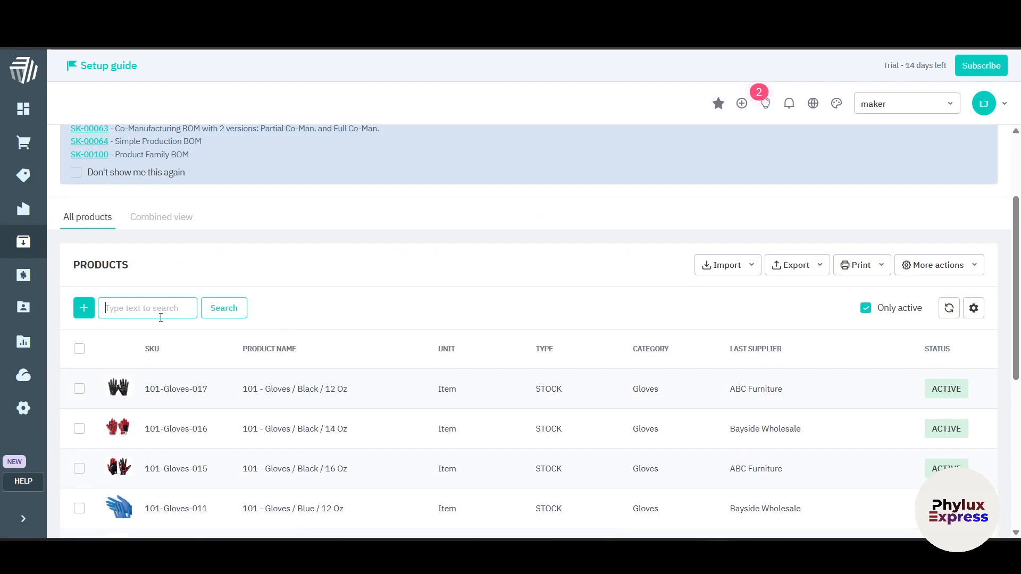
scroll(319, 442, down, 4)
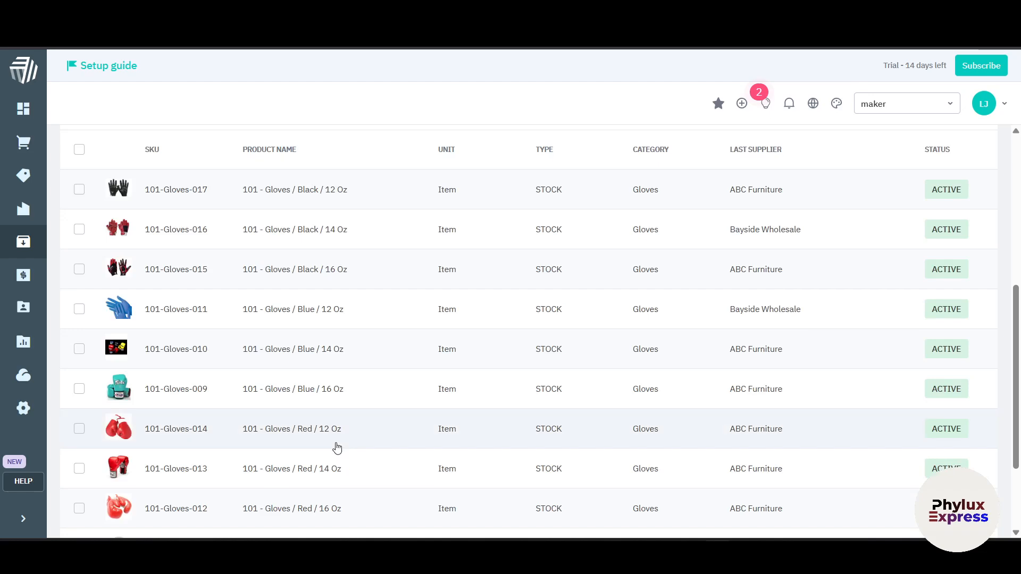
Start another new product from the products list and look over its general fields.
scroll(109, 399, up, 5)
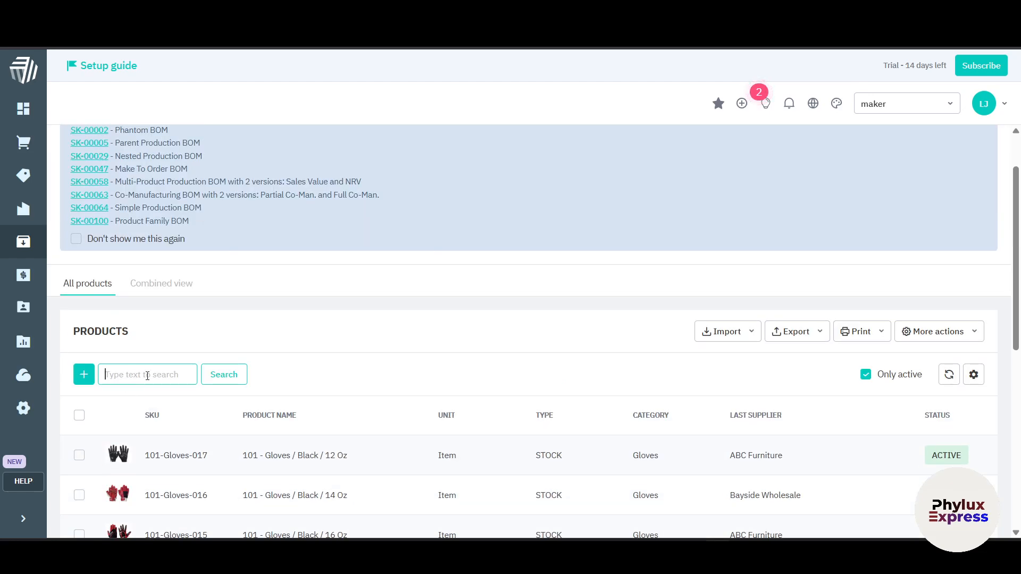
click(84, 374)
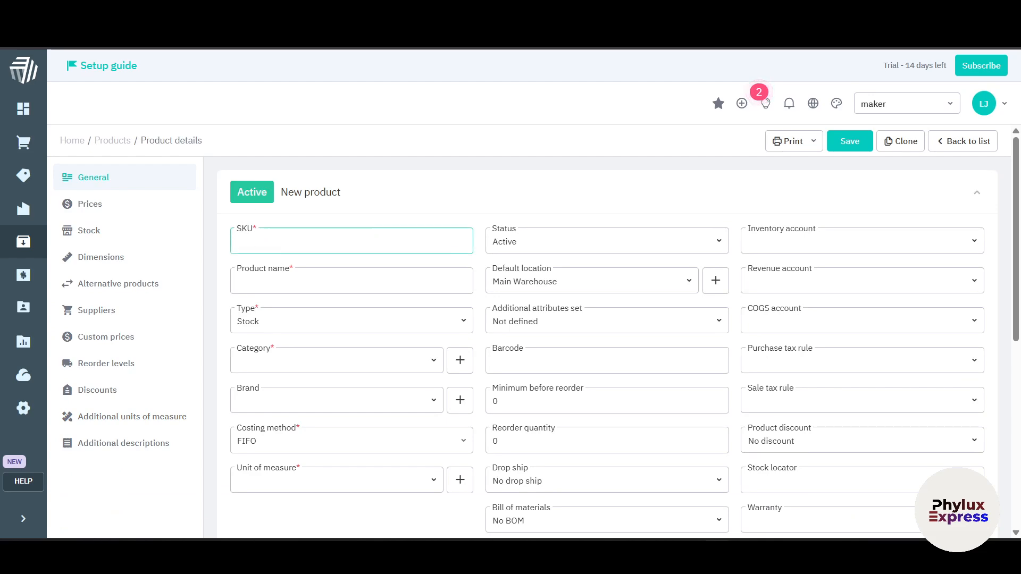
scroll(826, 283, down, 3)
scroll(803, 265, up, 3)
Examine the new product's price tiers and its stock section.
click(118, 209)
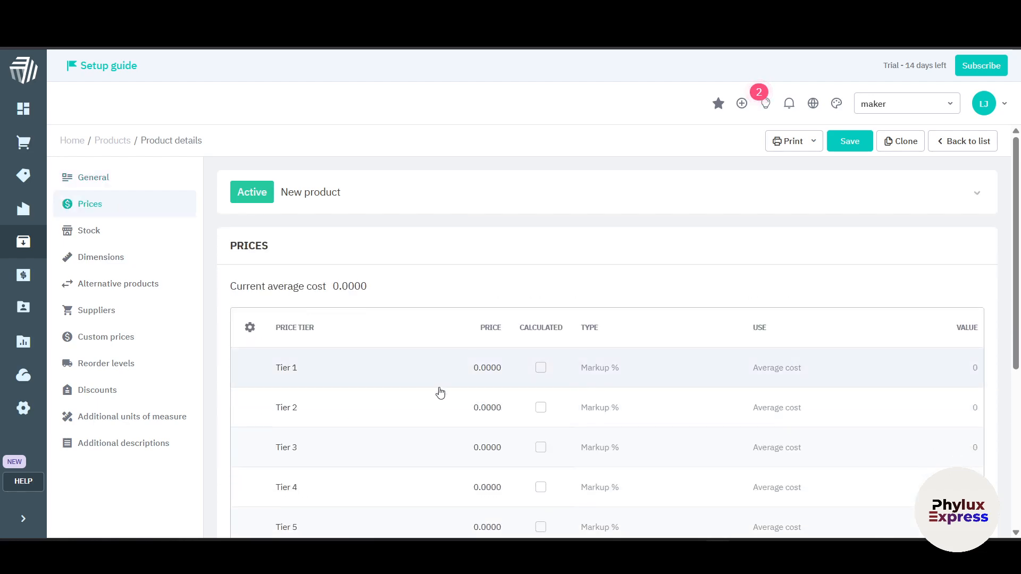
scroll(454, 394, down, 3)
scroll(615, 364, down, 3)
scroll(617, 362, up, 5)
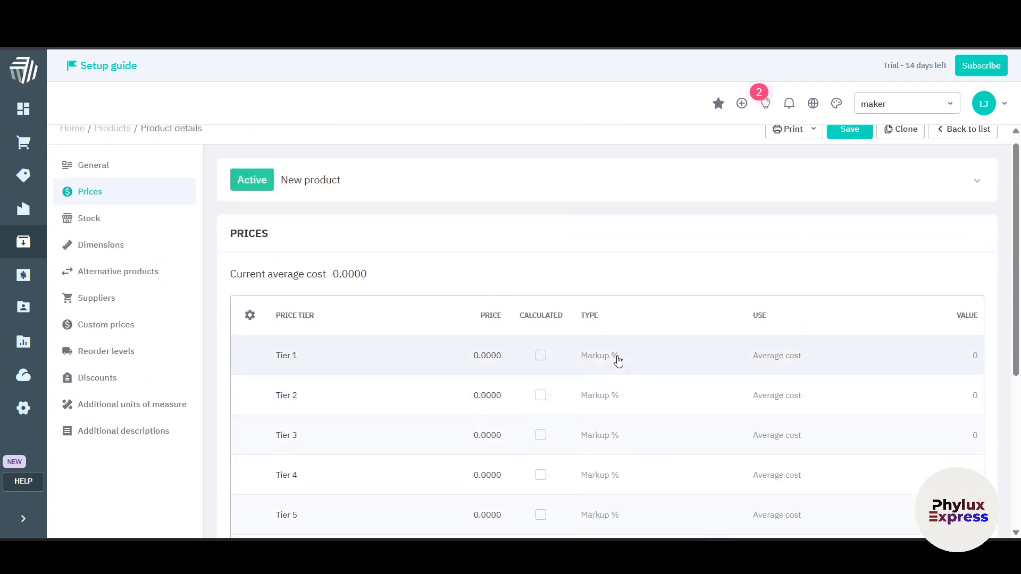
click(110, 237)
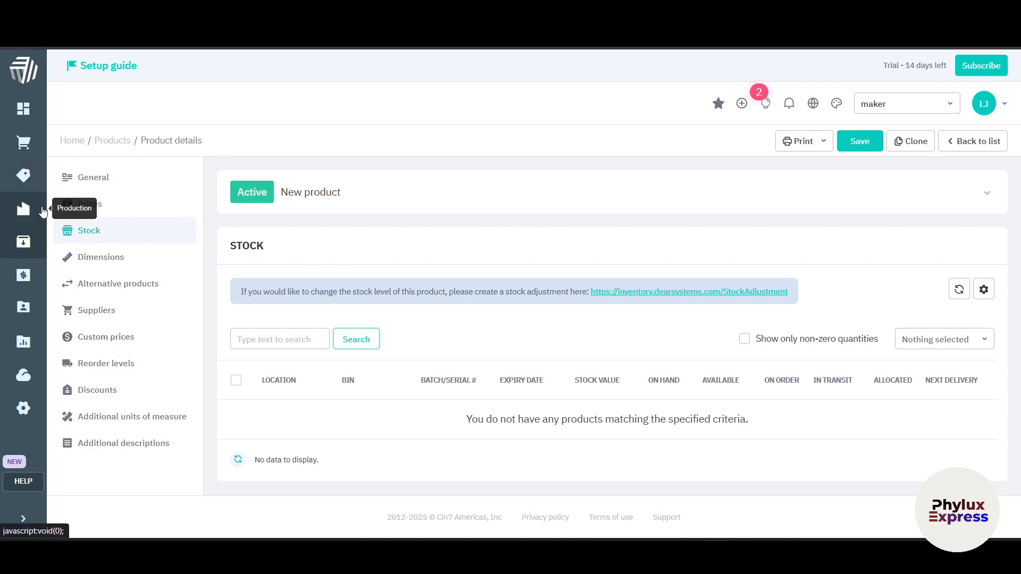
Discard the unsaved product, start a new simple purchase and enable blind receipt for it.
click(27, 146)
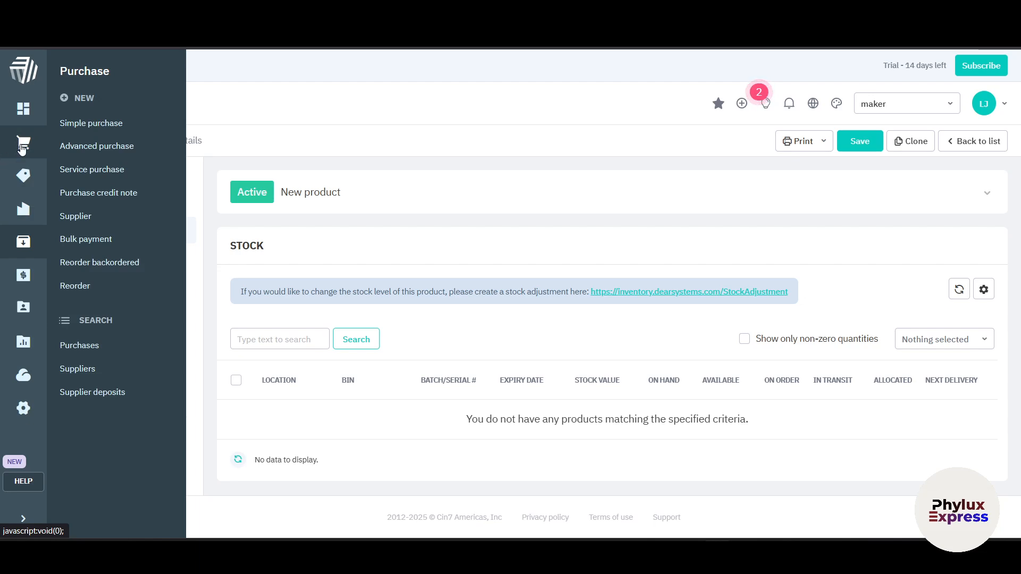
click(77, 124)
click(570, 117)
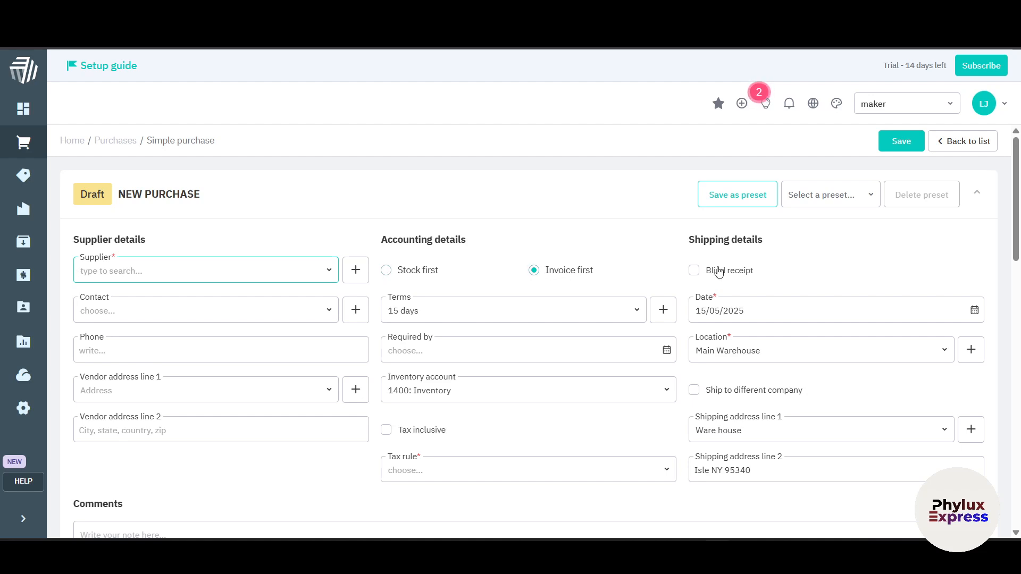
click(752, 277)
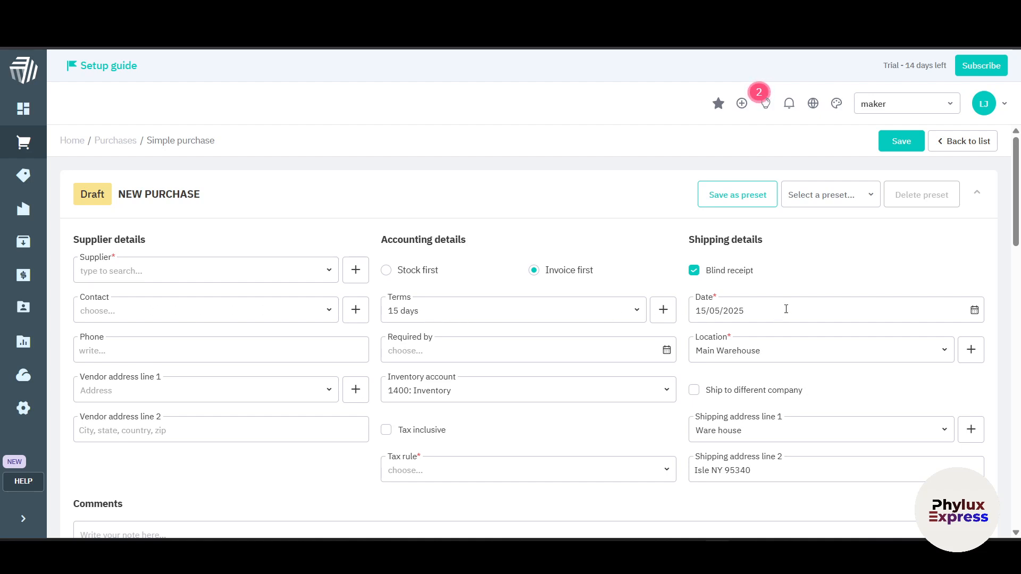
Set the purchase's required-by date to 16/05/2025, after visiting the supplier's phone field.
click(141, 351)
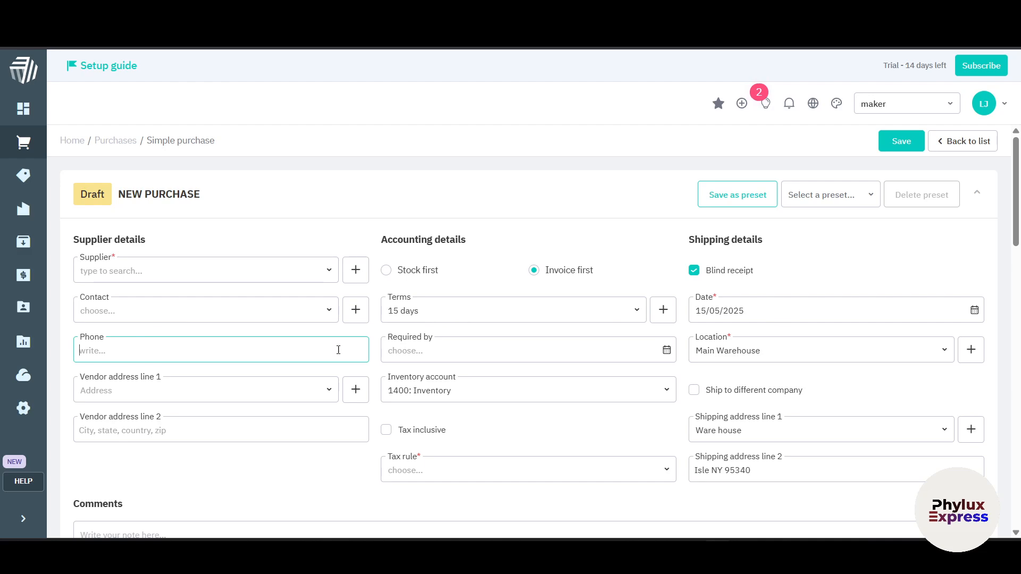
click(473, 350)
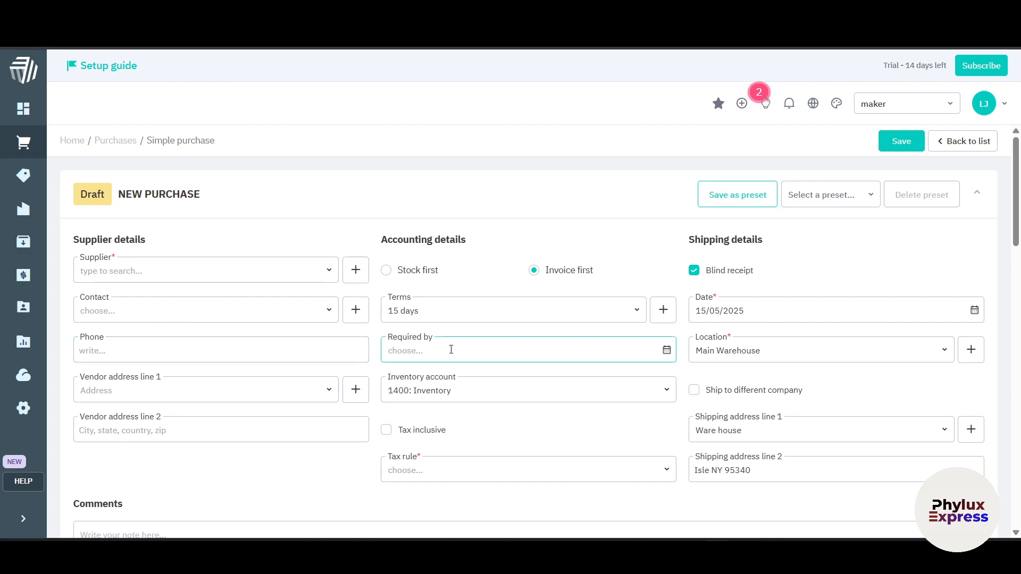
click(667, 350)
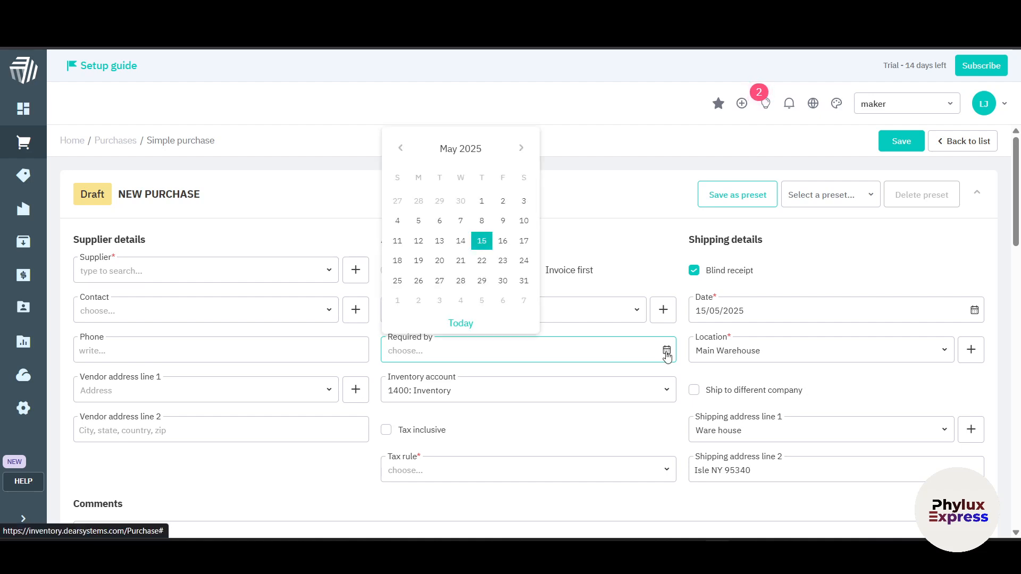
click(505, 239)
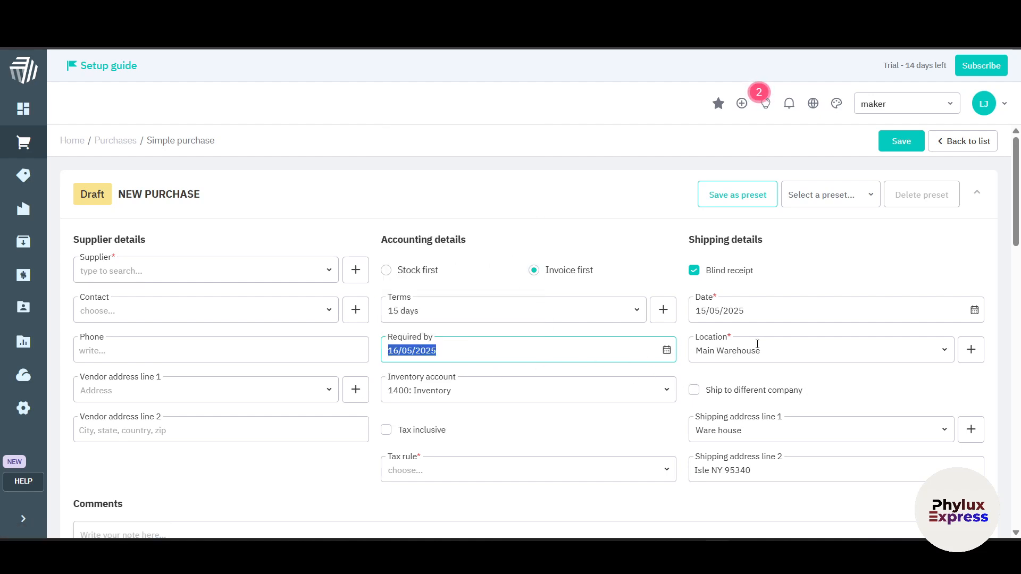
Set the purchase's location to Co-Manufacturing Location and put the focus on its date.
click(738, 357)
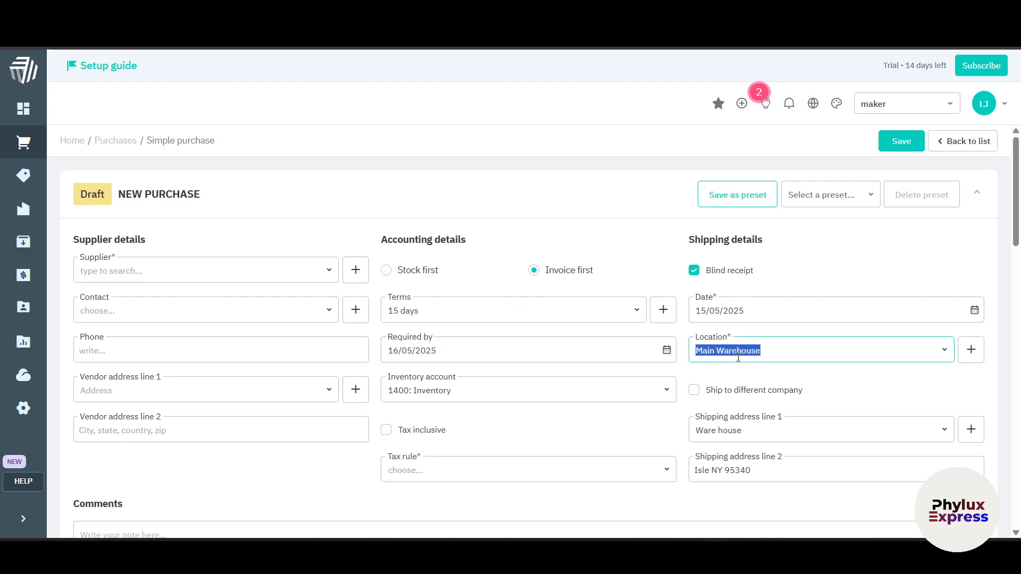
click(950, 358)
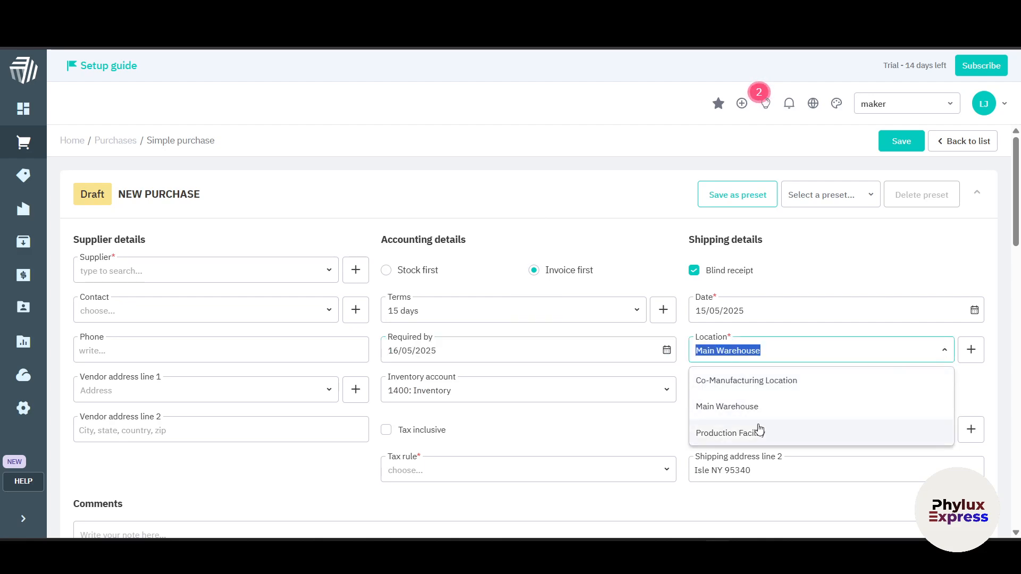
click(899, 381)
click(856, 315)
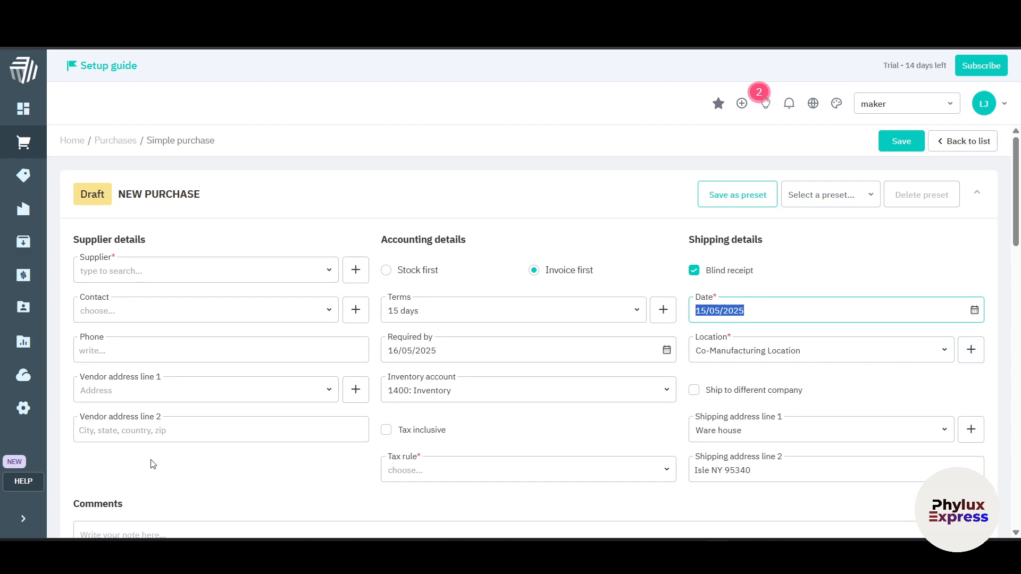
Look at the vendor address field and the inventory account choices without changing the account.
click(136, 399)
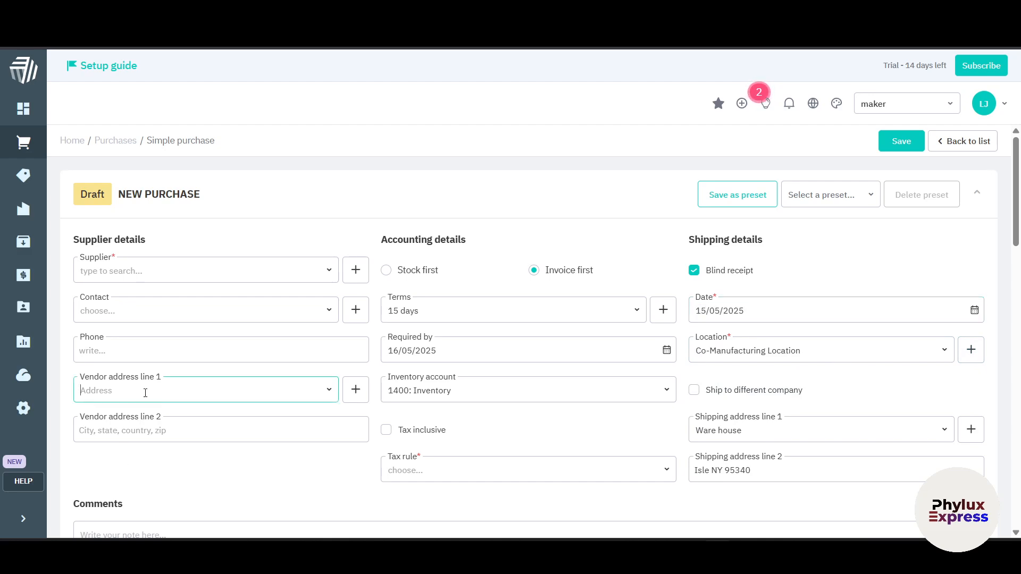
click(667, 391)
scroll(609, 349, down, 3)
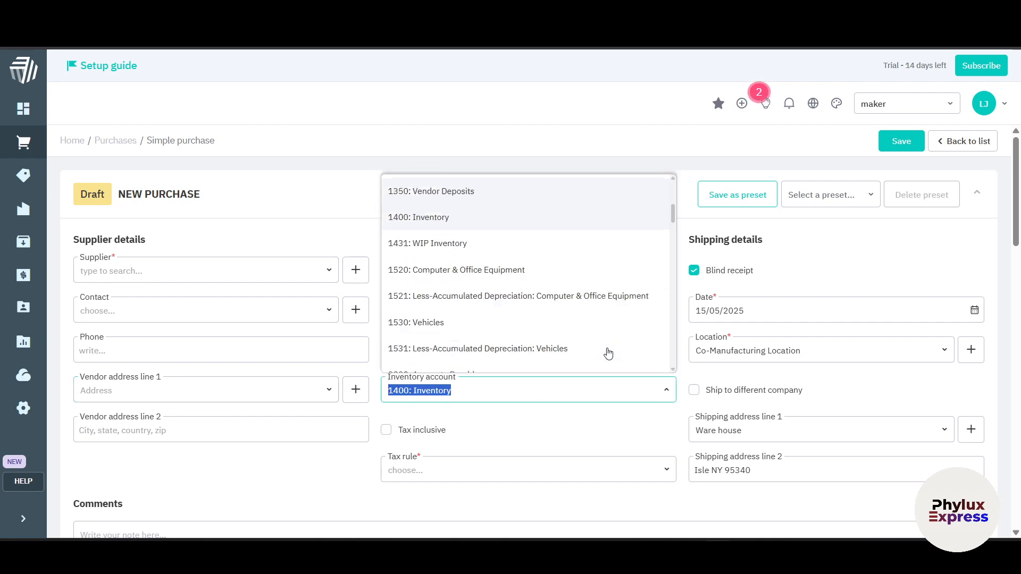
click(614, 427)
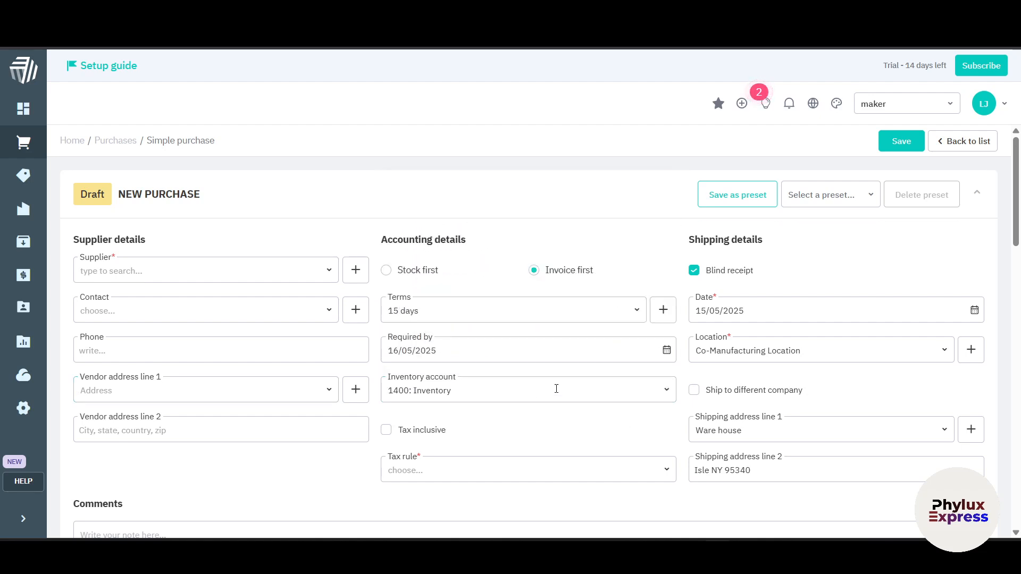
Turn on shipping to a different company, look at its contact and address fields, and turn it back off.
click(695, 393)
scroll(798, 453, down, 1)
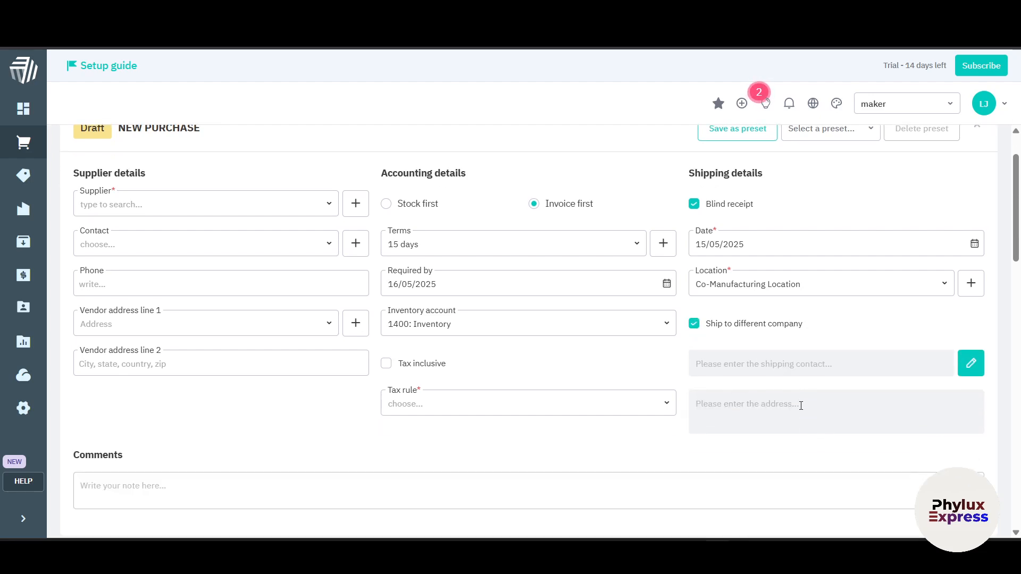
click(695, 323)
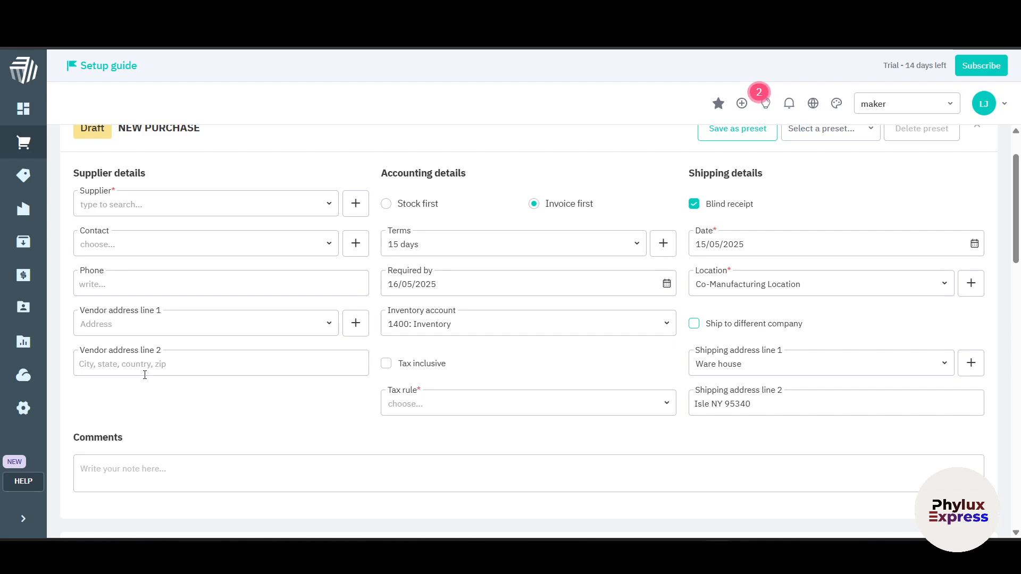
Examine the purchase's second vendor address line, its tax rule options and the invoice section without choosing a tax rule.
click(109, 370)
click(577, 414)
click(667, 407)
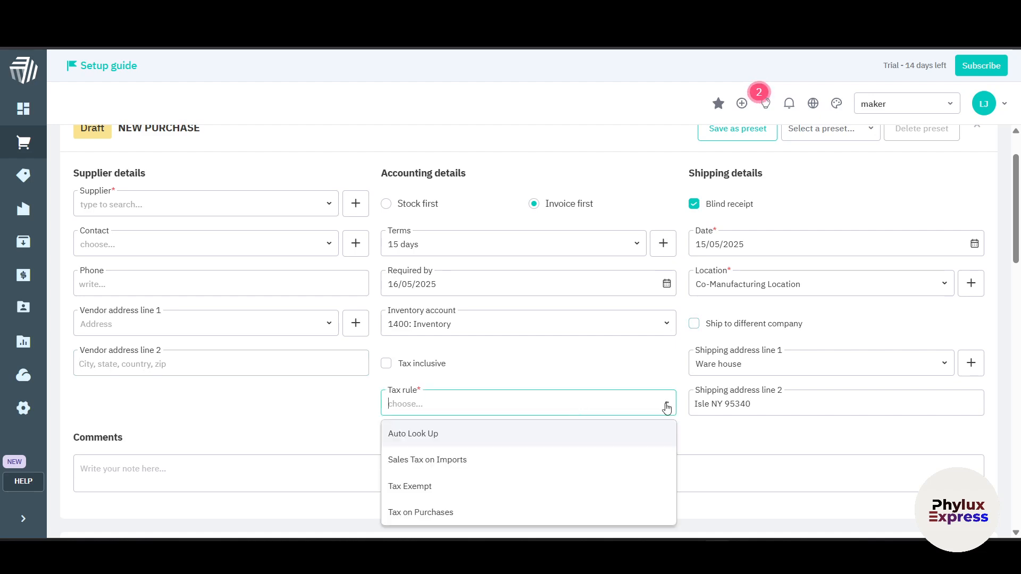
scroll(766, 401, down, 7)
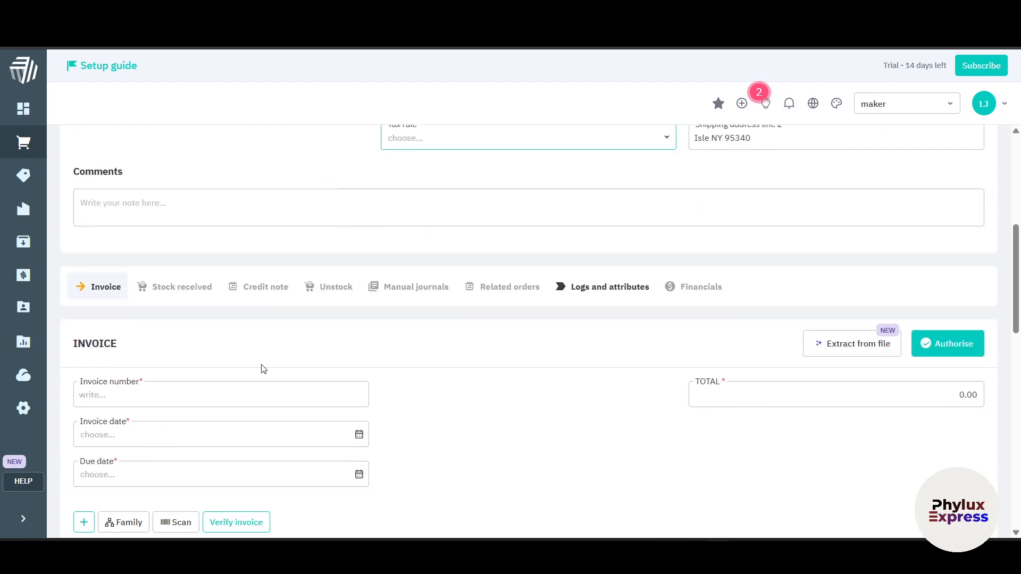
scroll(641, 321, up, 8)
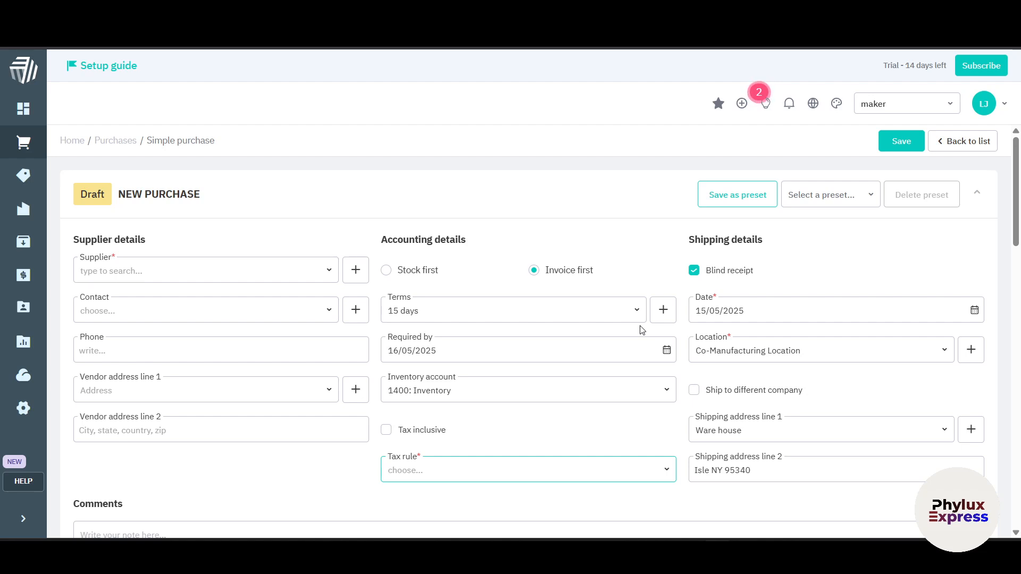
Enter "zz" as the tax rule and look over the purchase's invoice fields, invoice lines and additional costs.
text(zz)
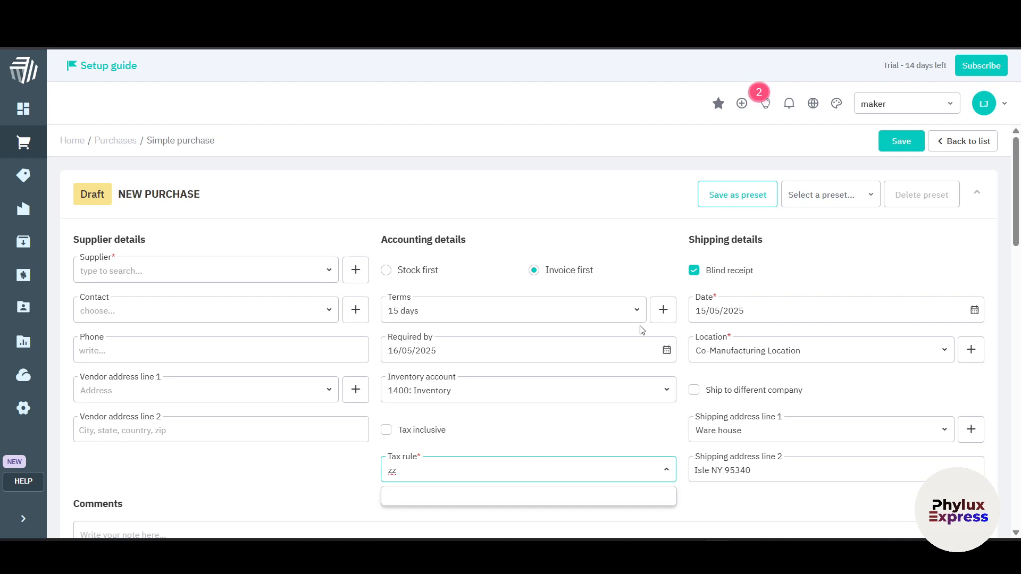
scroll(660, 314, down, 6)
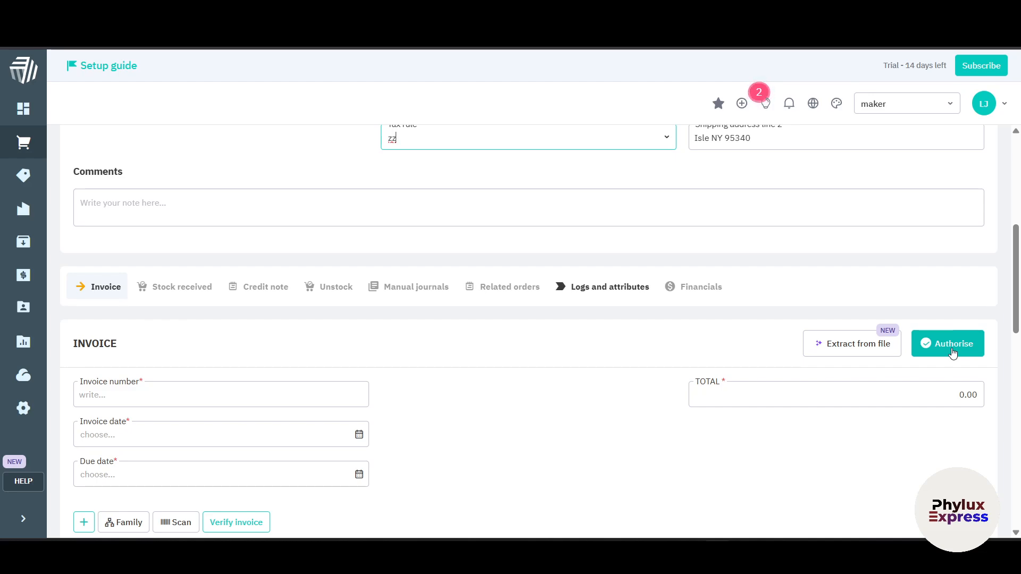
scroll(604, 493, down, 5)
scroll(609, 490, up, 4)
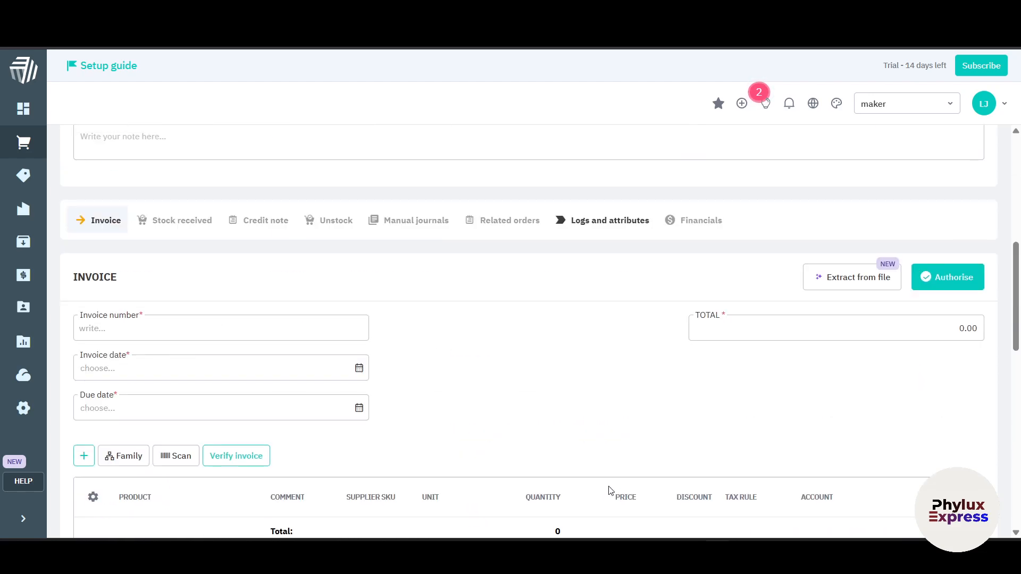
scroll(610, 490, up, 6)
scroll(611, 490, down, 12)
scroll(452, 419, up, 3)
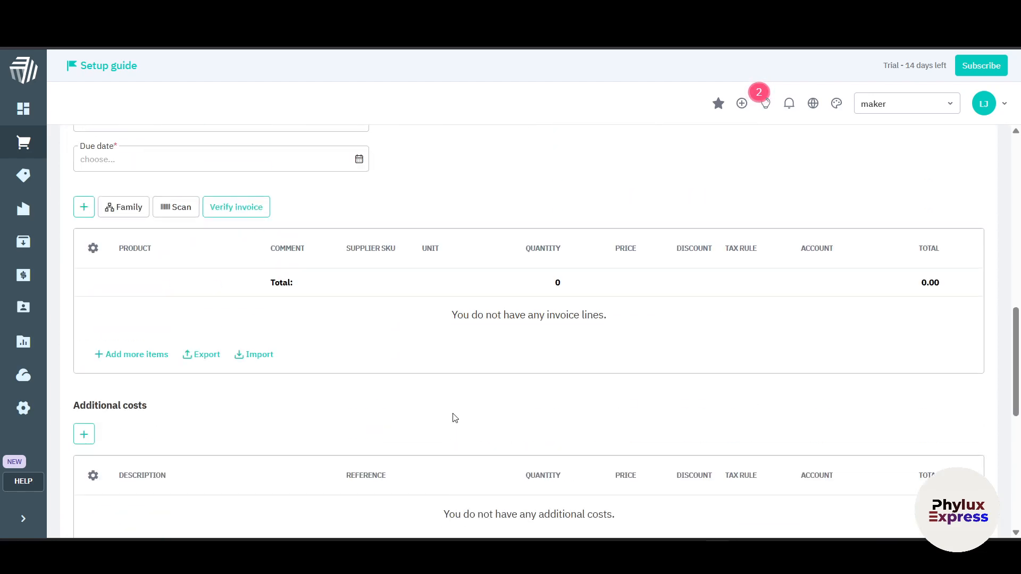
scroll(455, 418, up, 3)
Leave the new purchase without saving and browse the list of existing purchases.
mouse_move(23, 142)
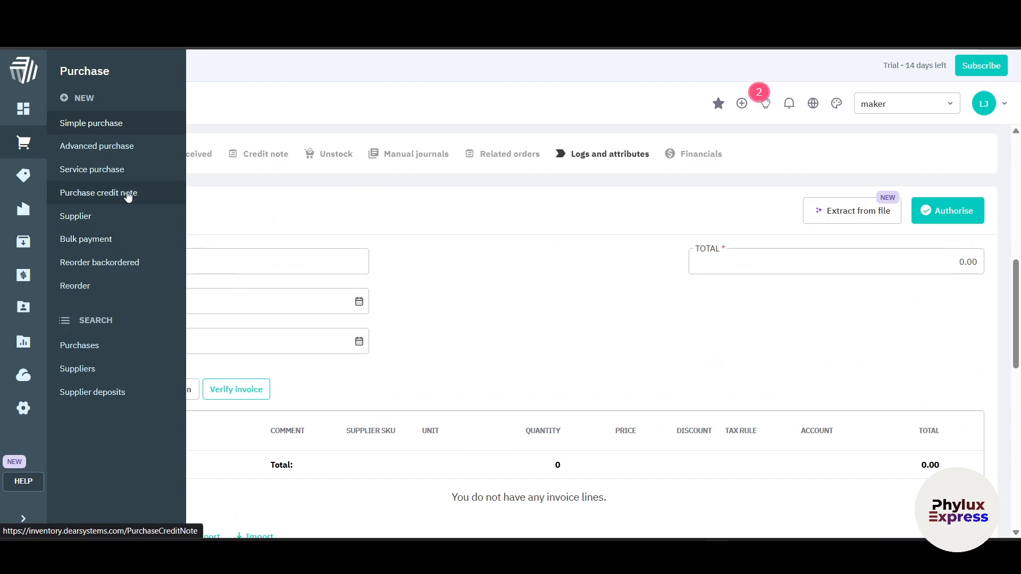
click(80, 345)
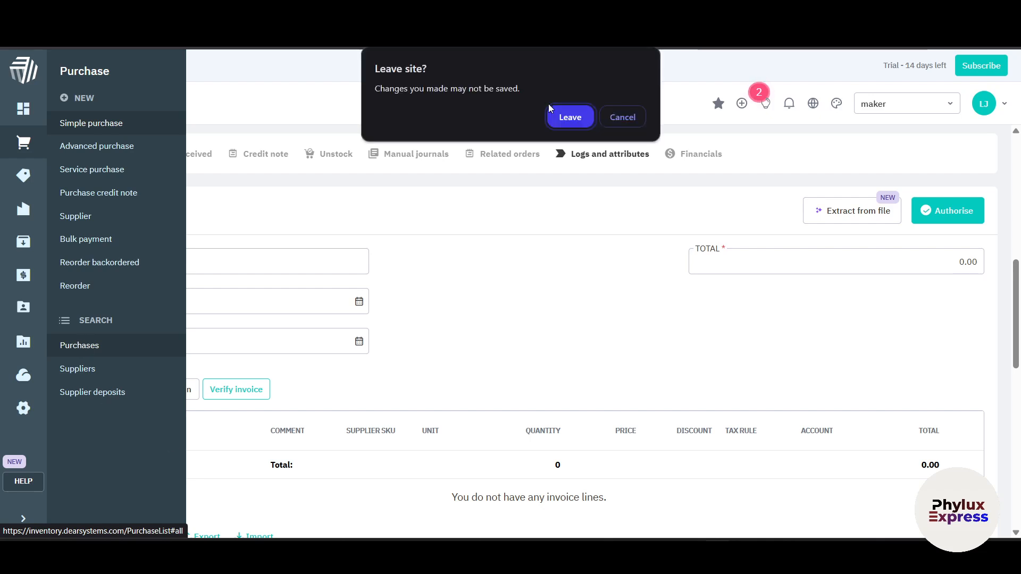
click(549, 115)
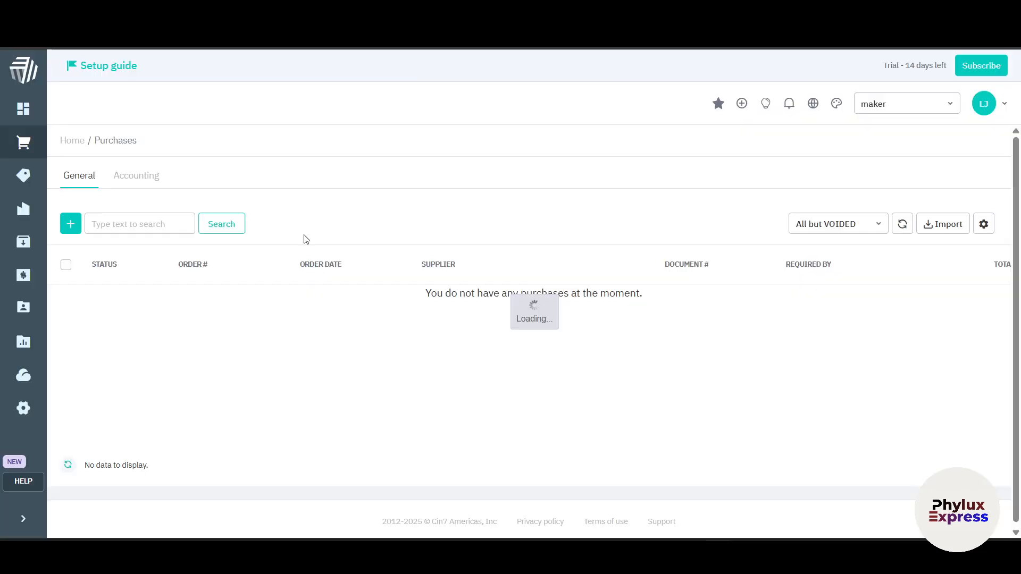
scroll(462, 359, down, 3)
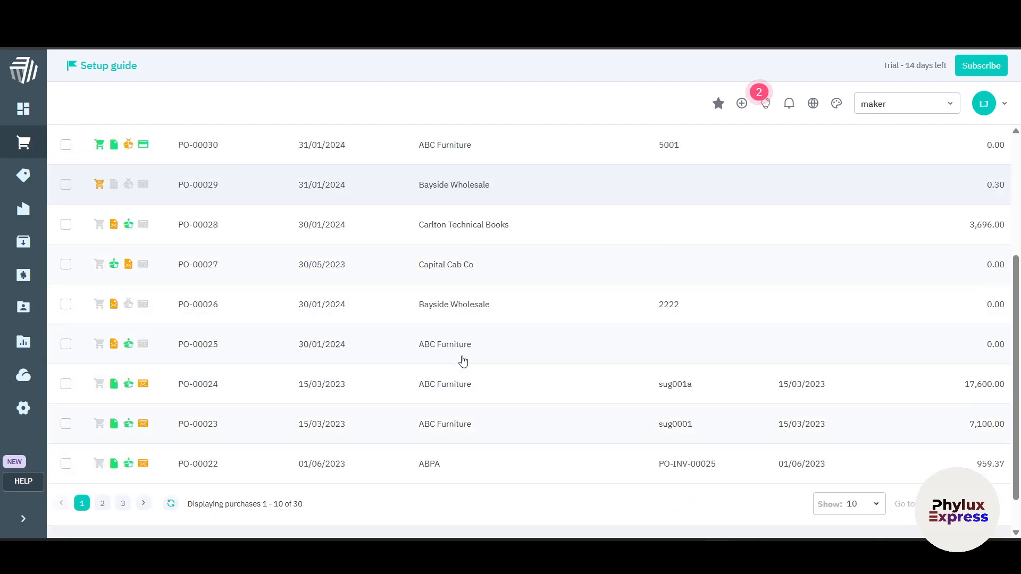
scroll(376, 372, up, 3)
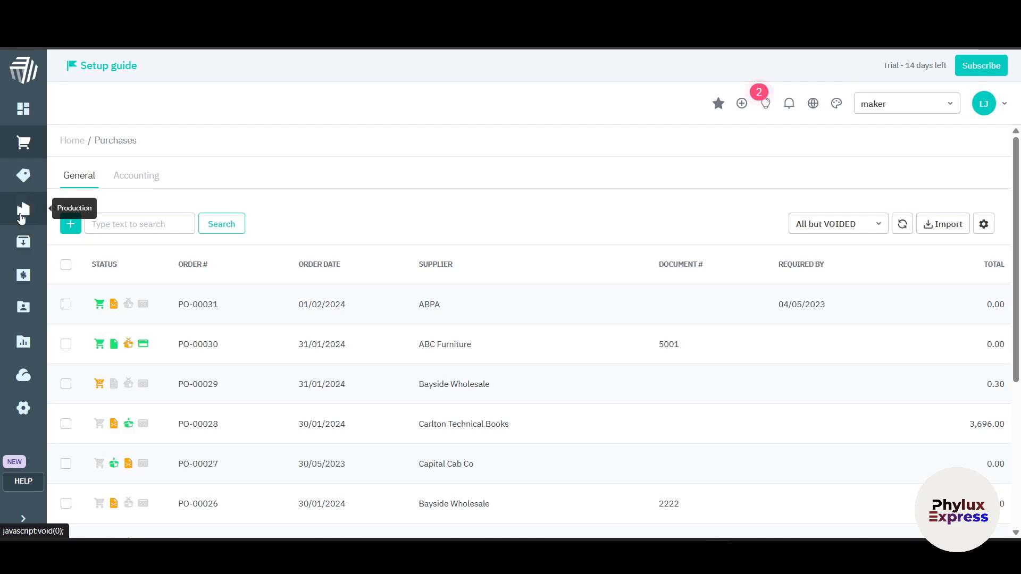
Start a new simple sale and choose Hamilton Smith Pty as its customer.
click(25, 180)
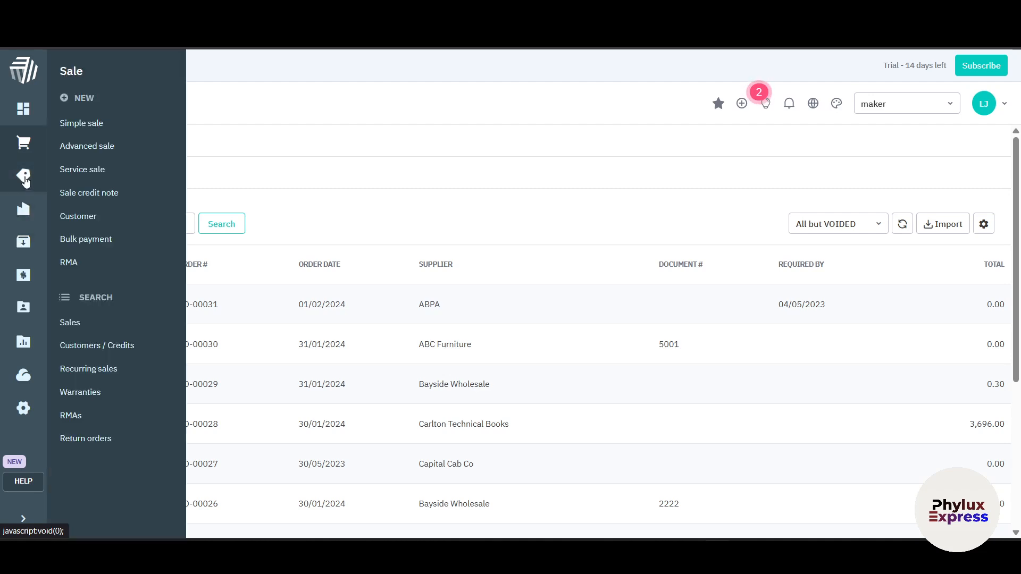
click(117, 131)
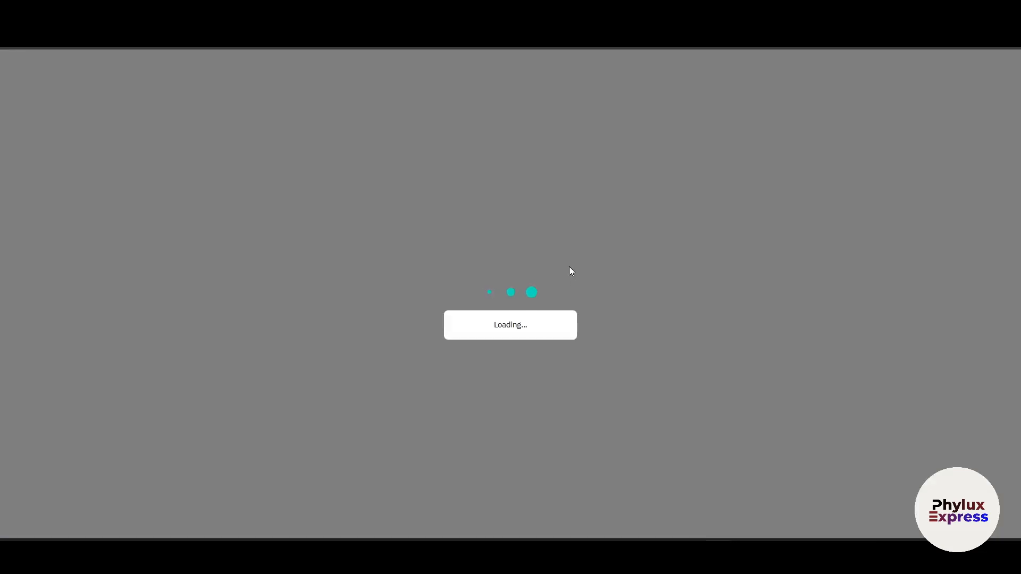
text(z)
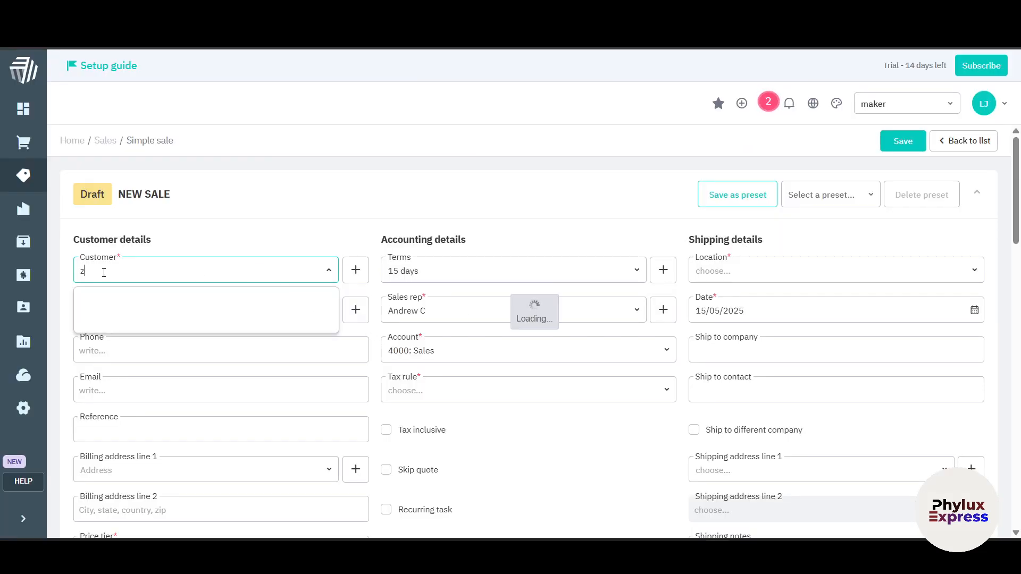
key(BackSpace)
click(314, 241)
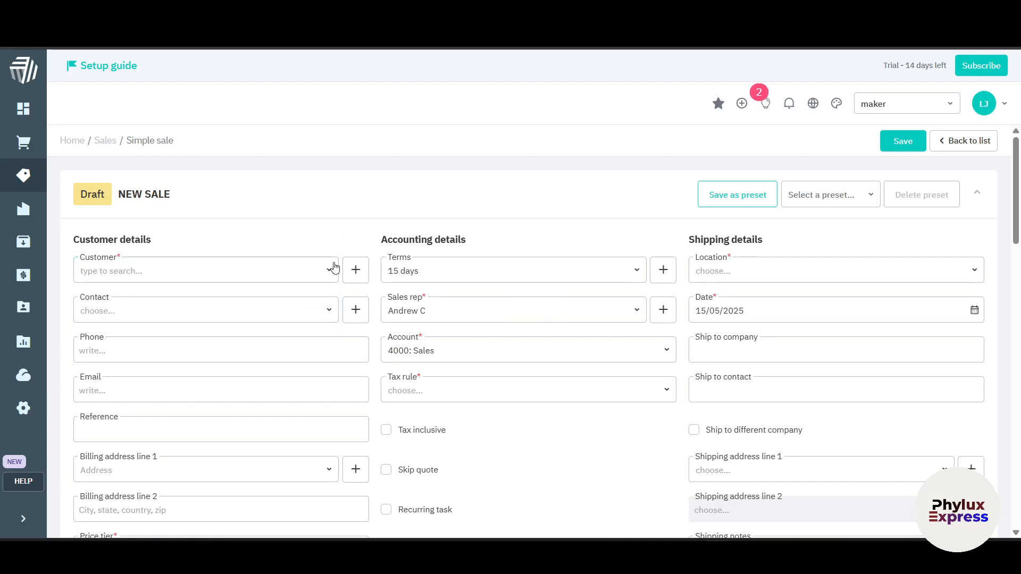
click(334, 267)
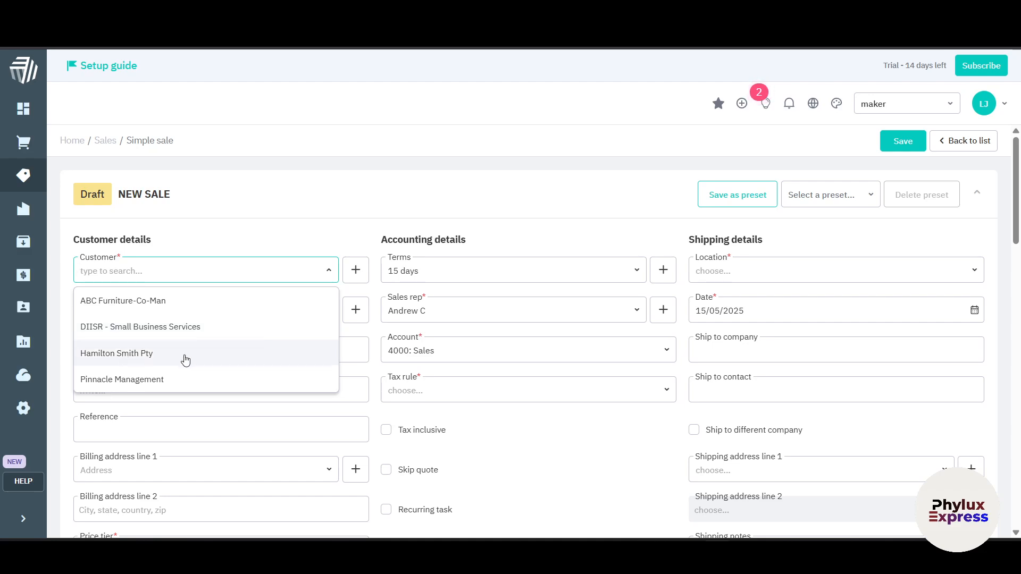
click(151, 356)
click(541, 240)
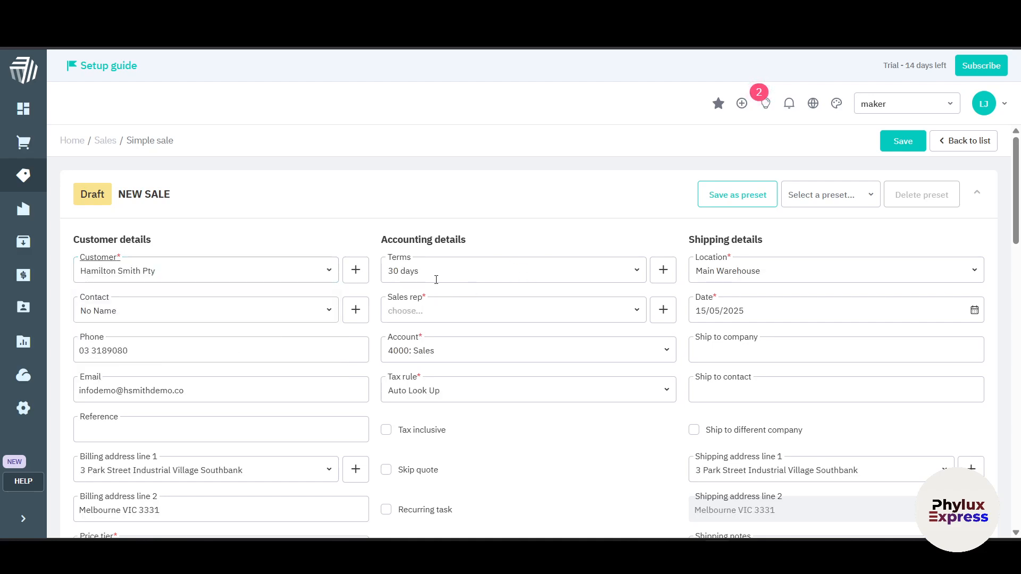
Look over the new sale's filled-in details and check its payment terms field without changing it.
scroll(654, 289, down, 5)
scroll(653, 290, up, 5)
click(637, 280)
click(637, 279)
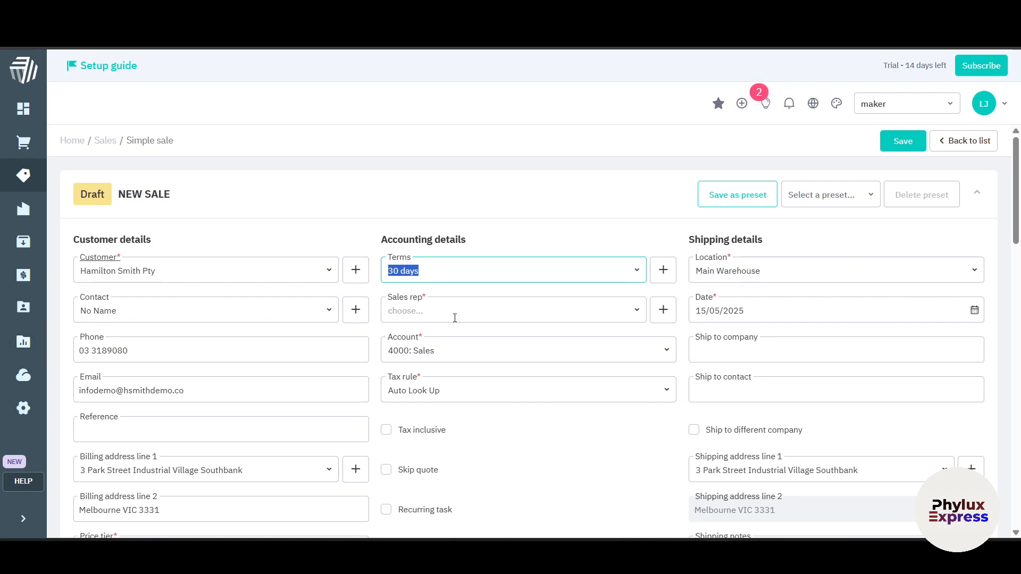
Examine the sale's customer, accounting and shipping details, its comments area and its processing stages from quote to invoice.
scroll(494, 314, down, 1)
scroll(638, 410, down, 5)
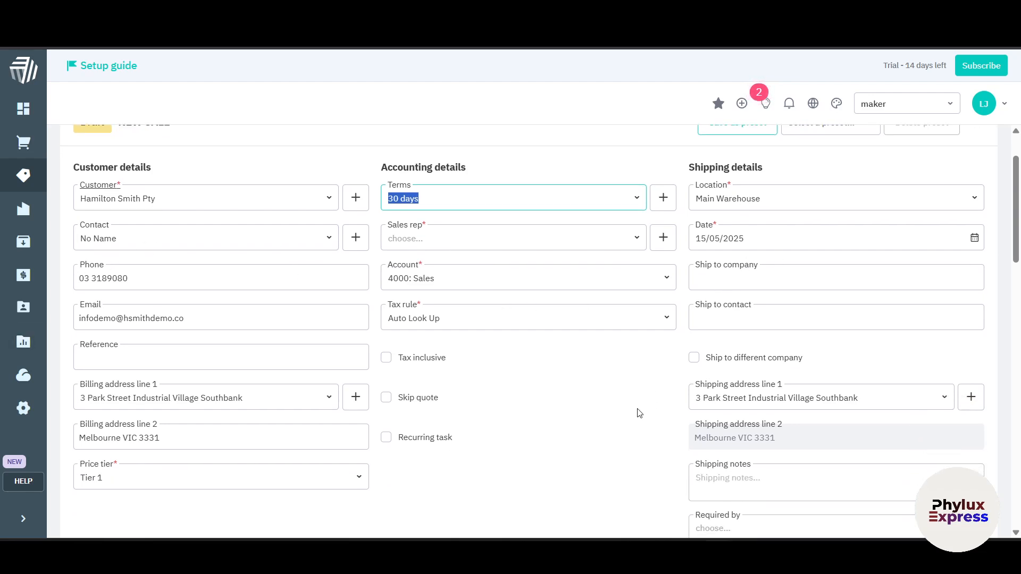
scroll(419, 354, down, 4)
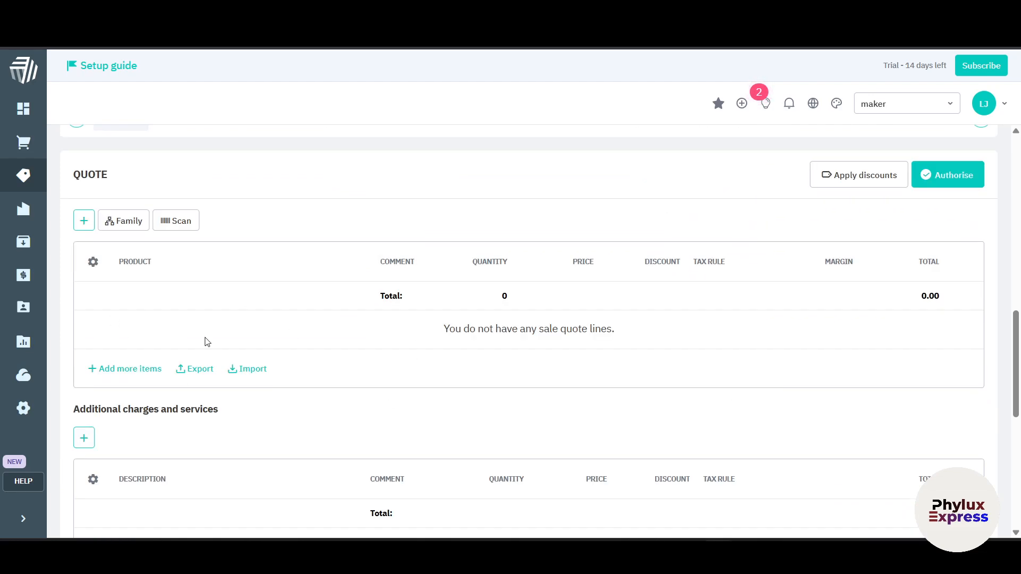
scroll(296, 335, up, 5)
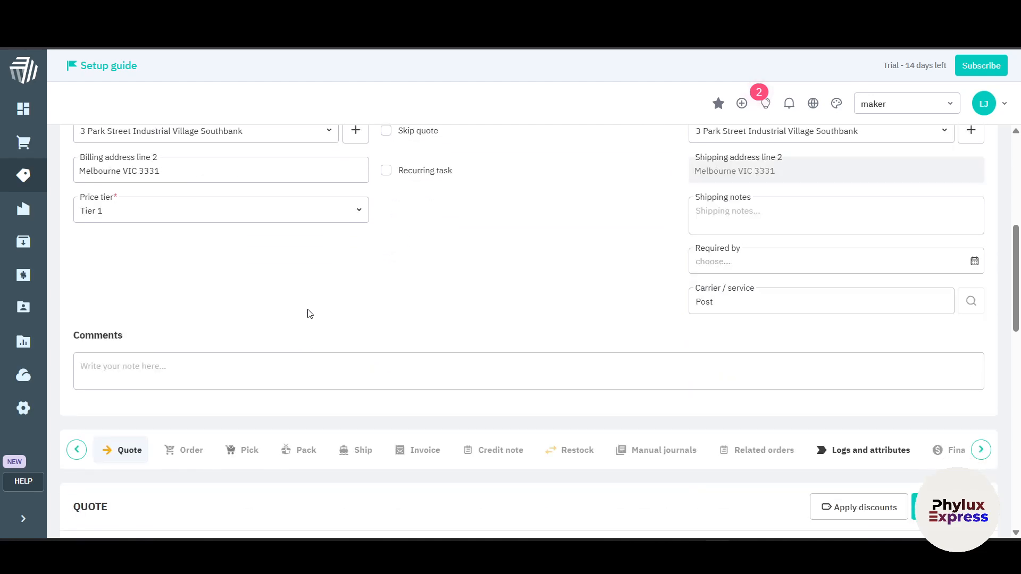
scroll(235, 346, down, 4)
scroll(215, 463, down, 2)
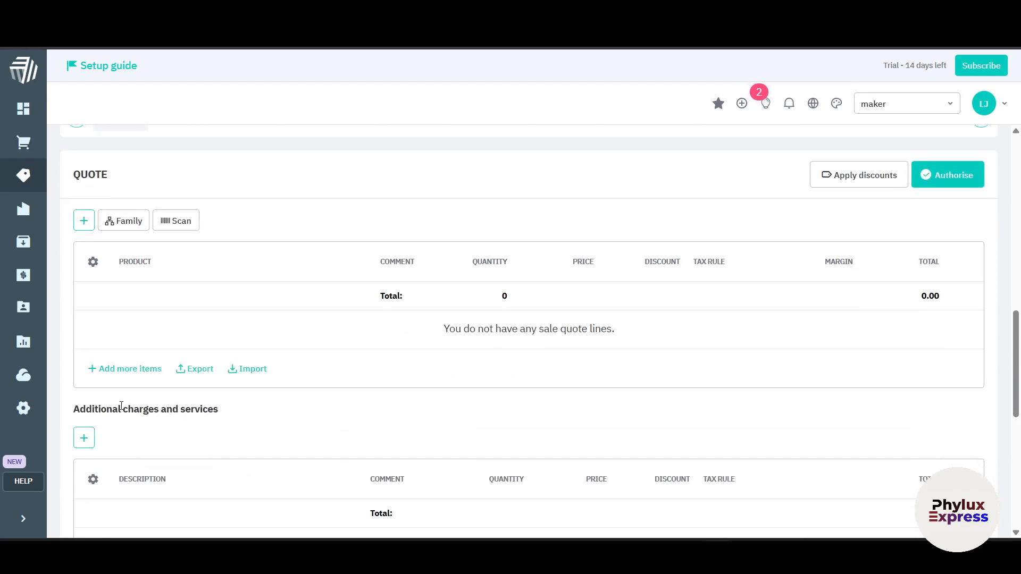
scroll(424, 274, up, 10)
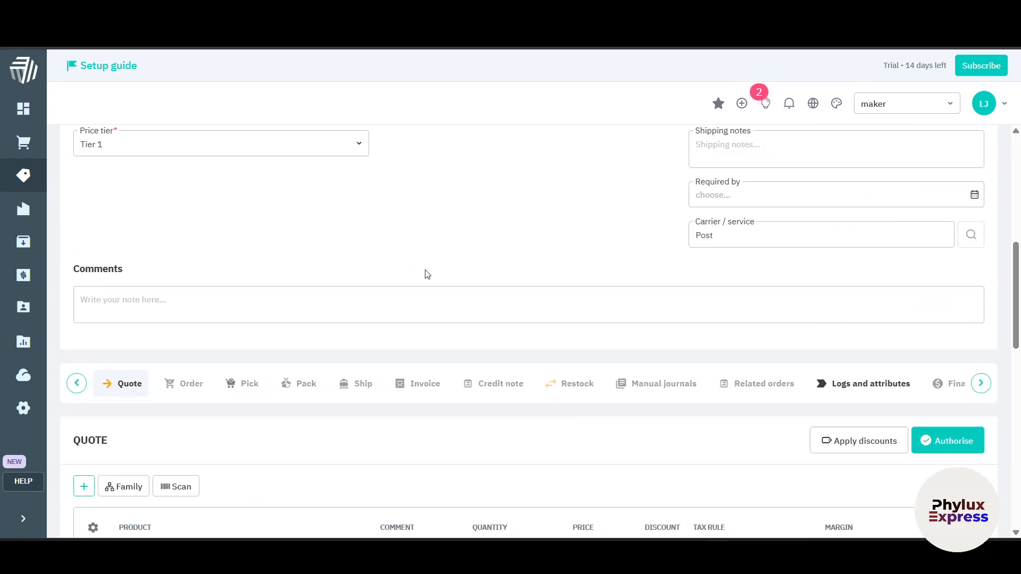
scroll(452, 289, down, 1)
scroll(452, 289, down, 3)
scroll(458, 286, up, 4)
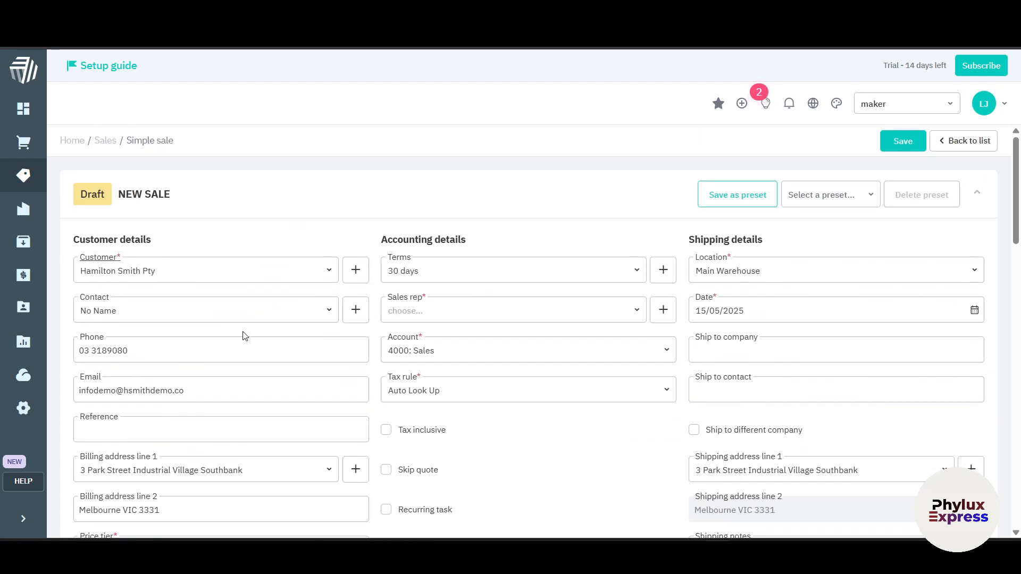
Review the sale's quote section, including the product lines table and the additional charges and services.
scroll(472, 280, down, 5)
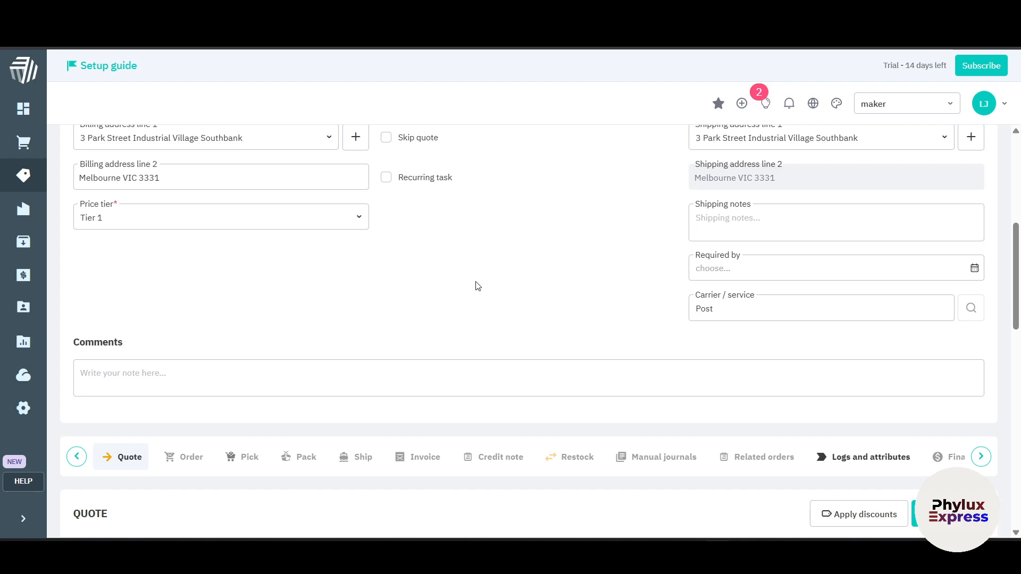
scroll(506, 282, up, 1)
scroll(508, 285, down, 3)
scroll(469, 277, down, 4)
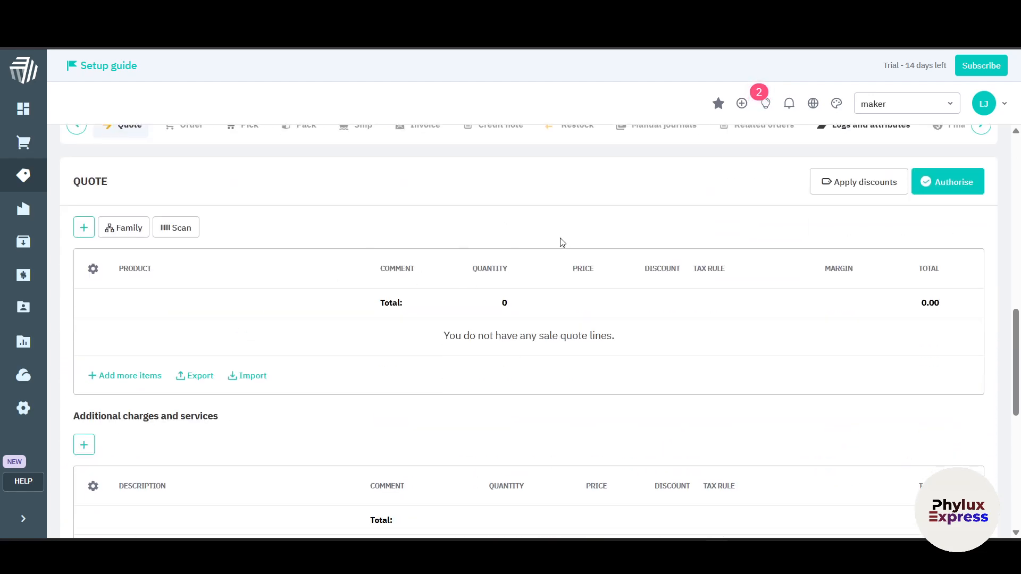
scroll(304, 388, down, 3)
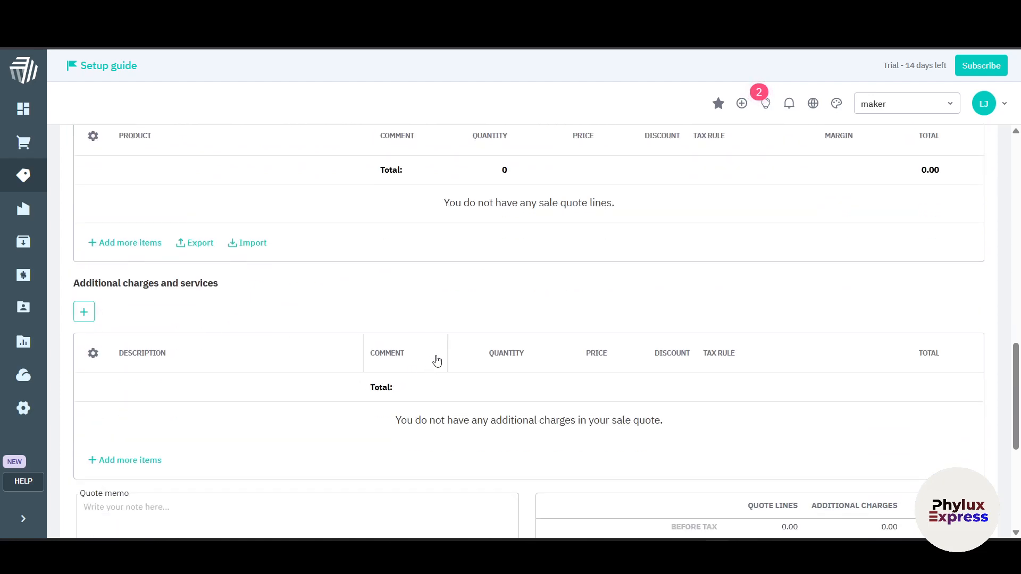
scroll(441, 355, up, 2)
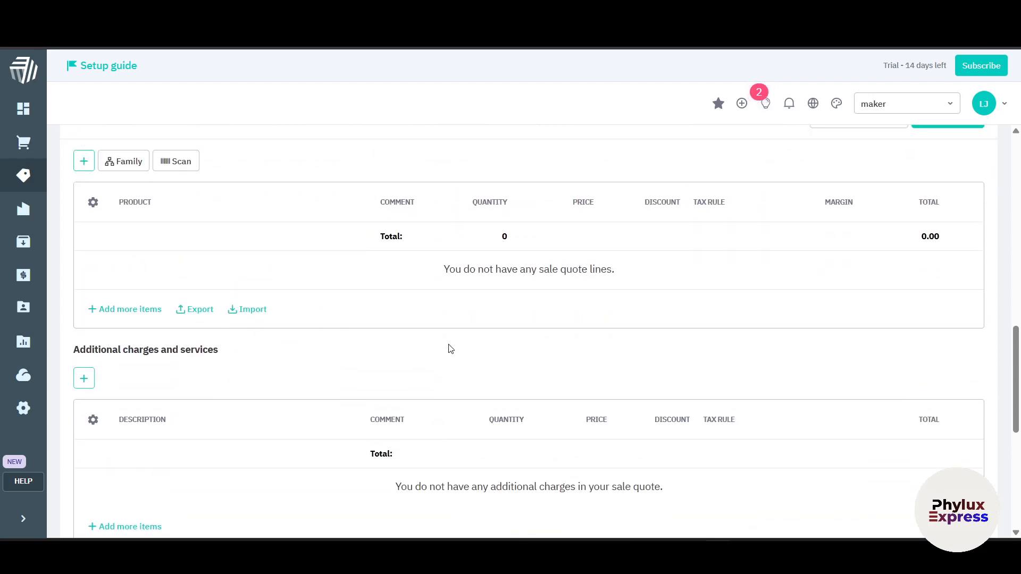
scroll(154, 372, up, 2)
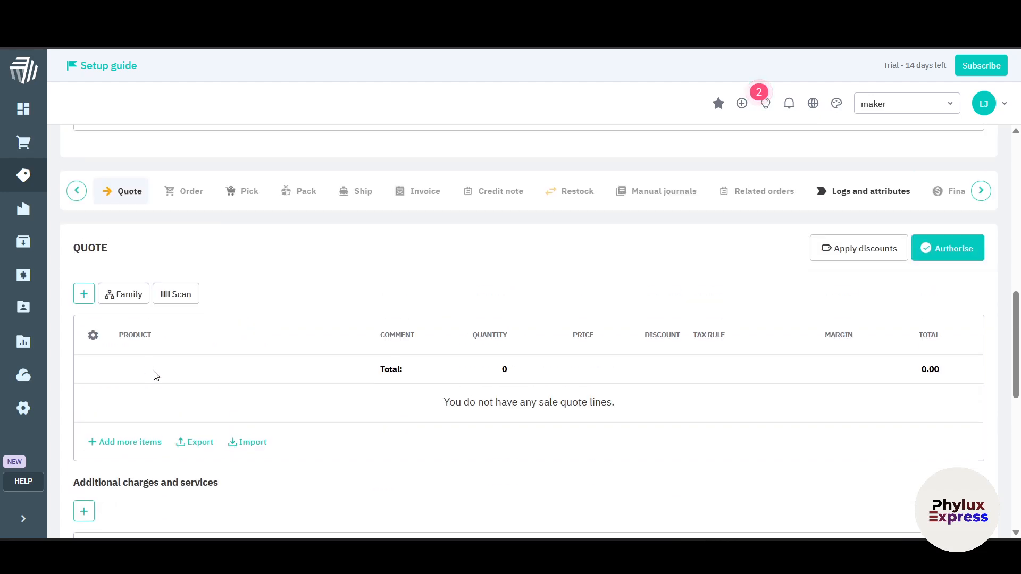
Add a quote line for the product 101 - Gloves / Black / 12 Oz (101-Gloves-017).
click(142, 449)
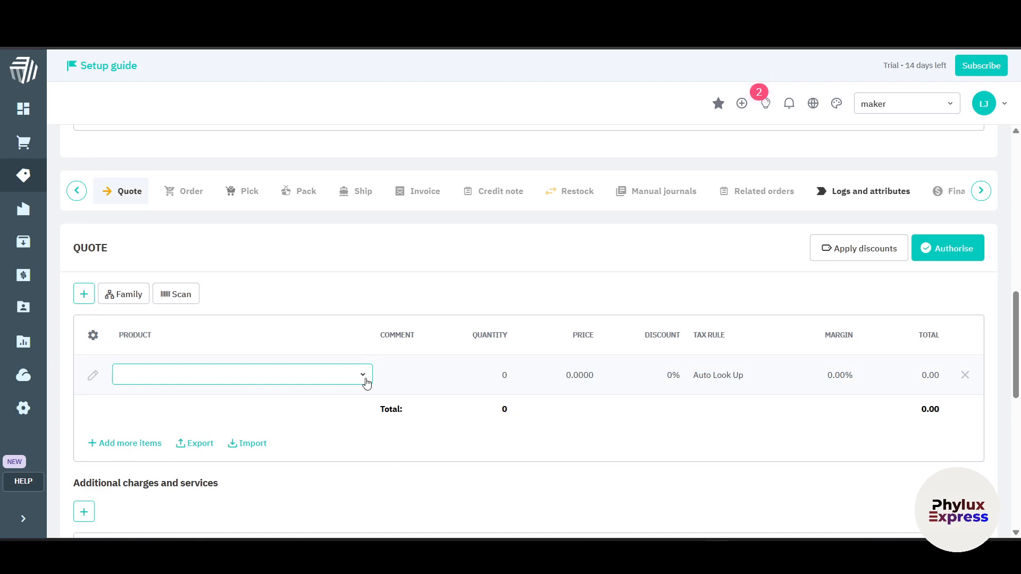
click(366, 381)
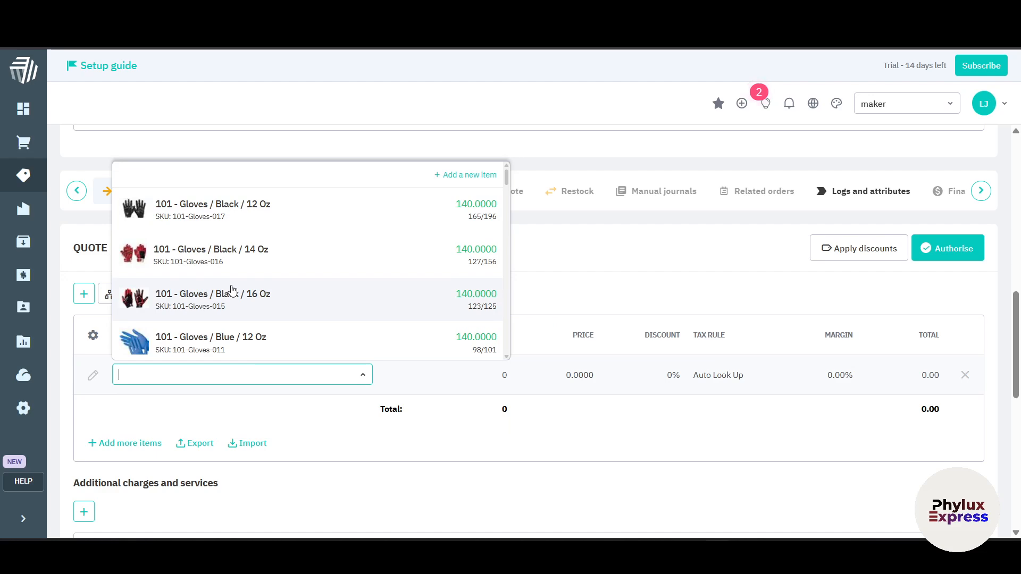
text(z)
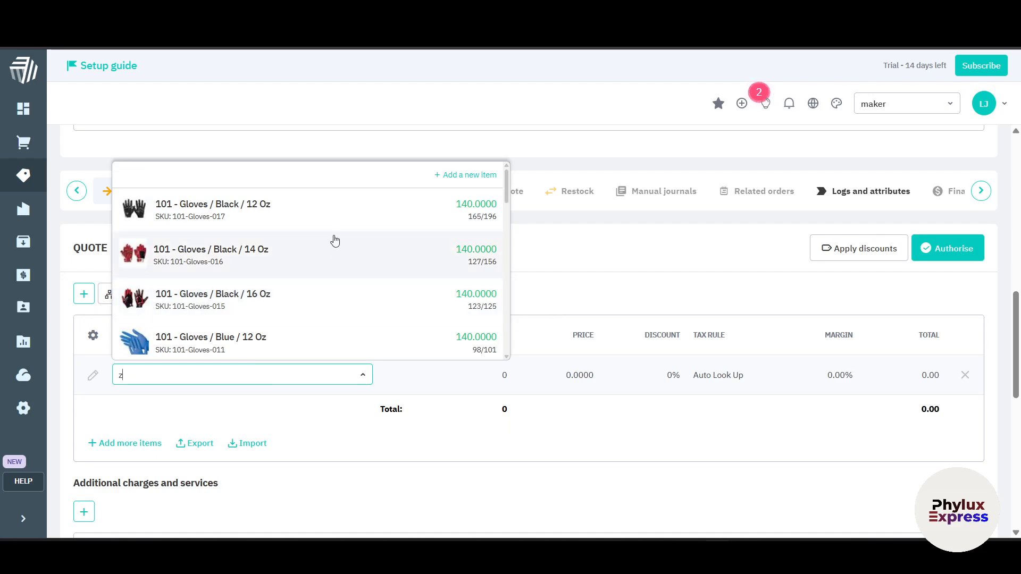
click(323, 221)
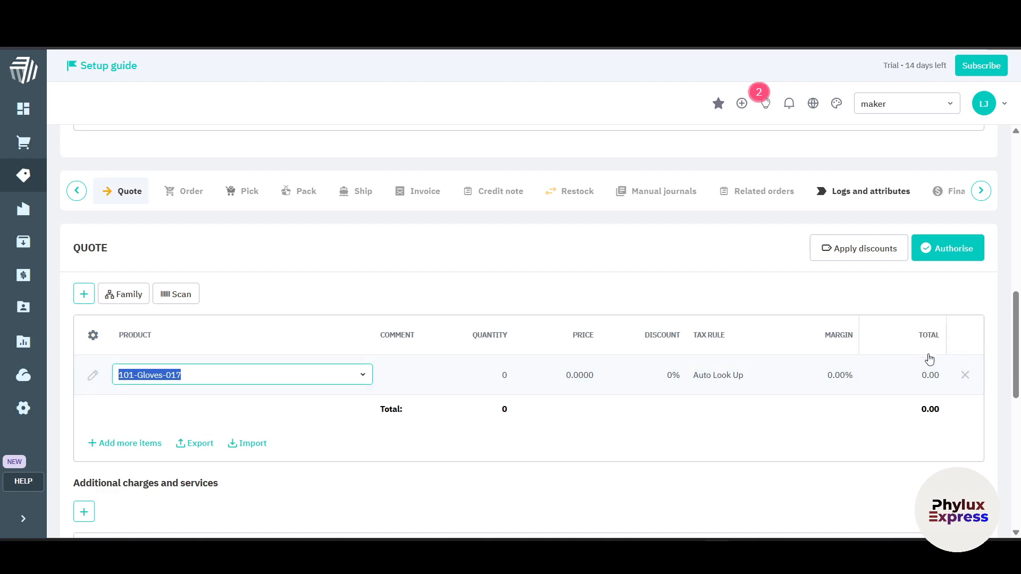
scroll(926, 362, down, 2)
scroll(924, 365, up, 3)
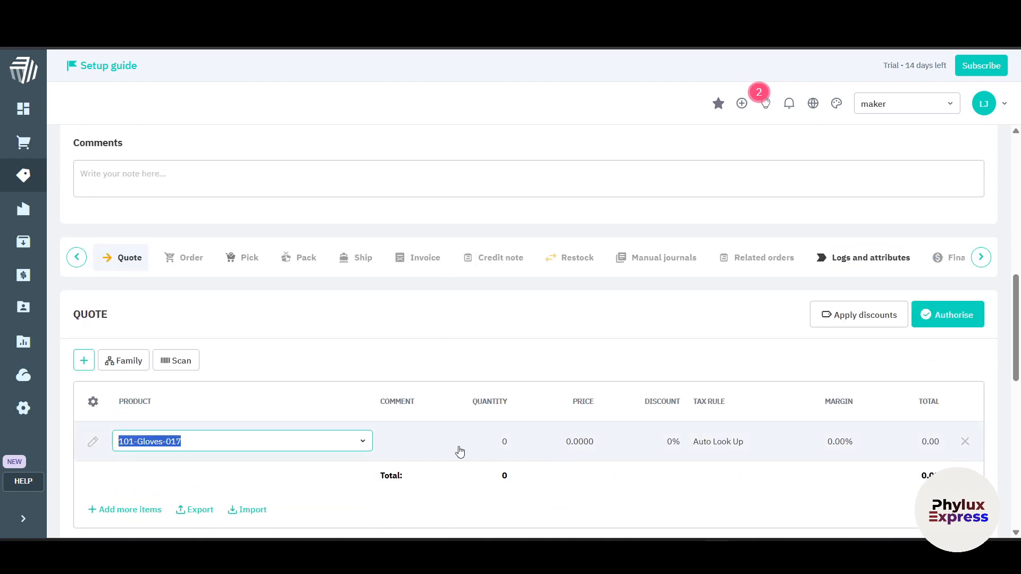
click(592, 442)
click(616, 479)
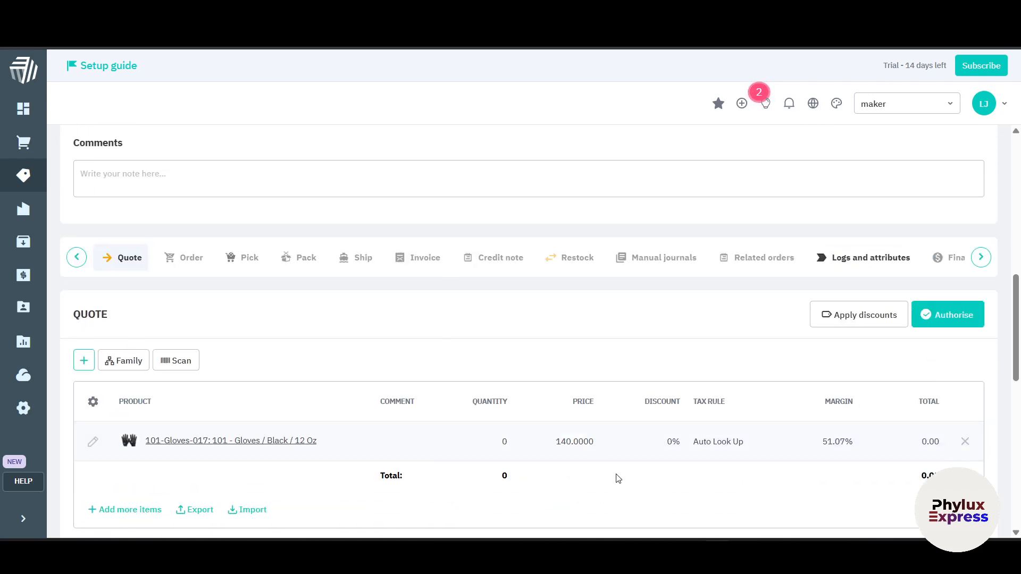
Set the discount on the gloves quote line to 10%.
click(585, 444)
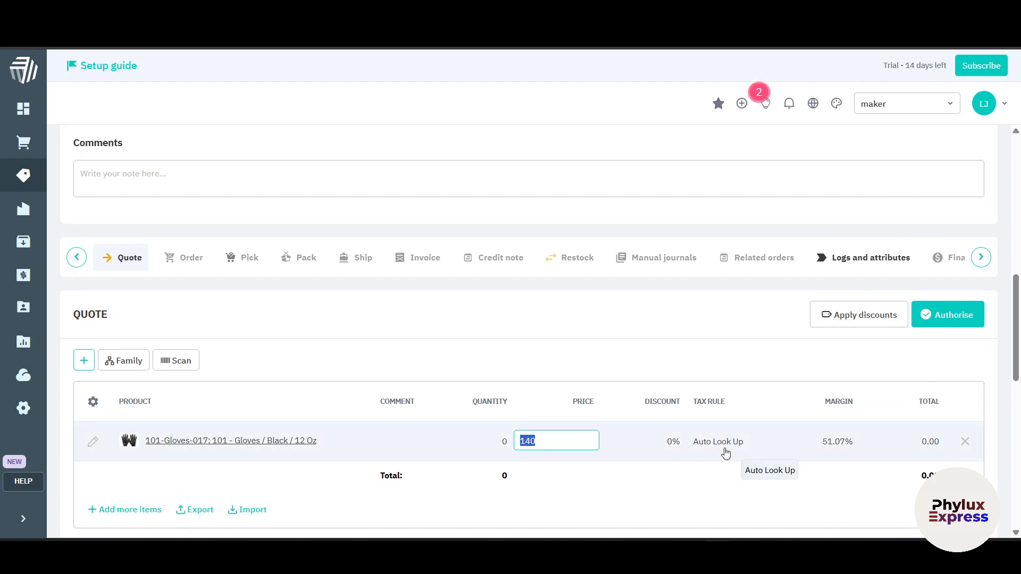
click(667, 442)
text(1)
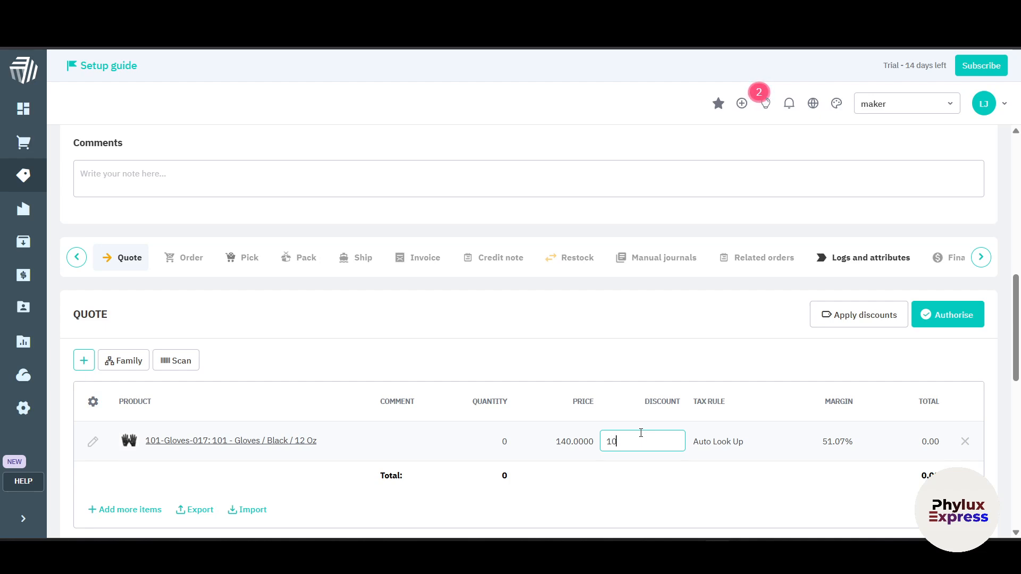
click(674, 501)
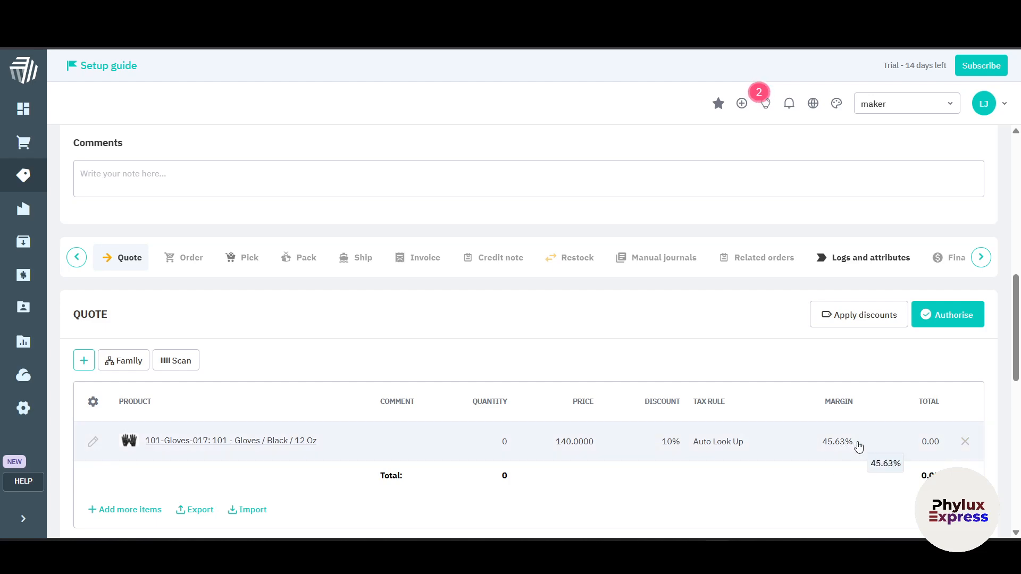
Set the price of the gloves quote line to 1000.
scroll(855, 436, down, 3)
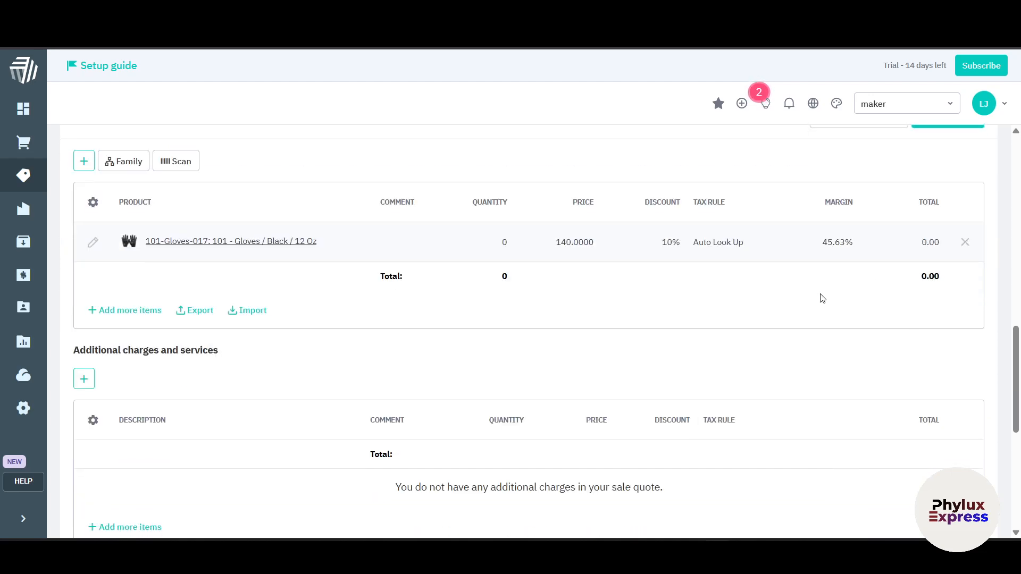
click(587, 243)
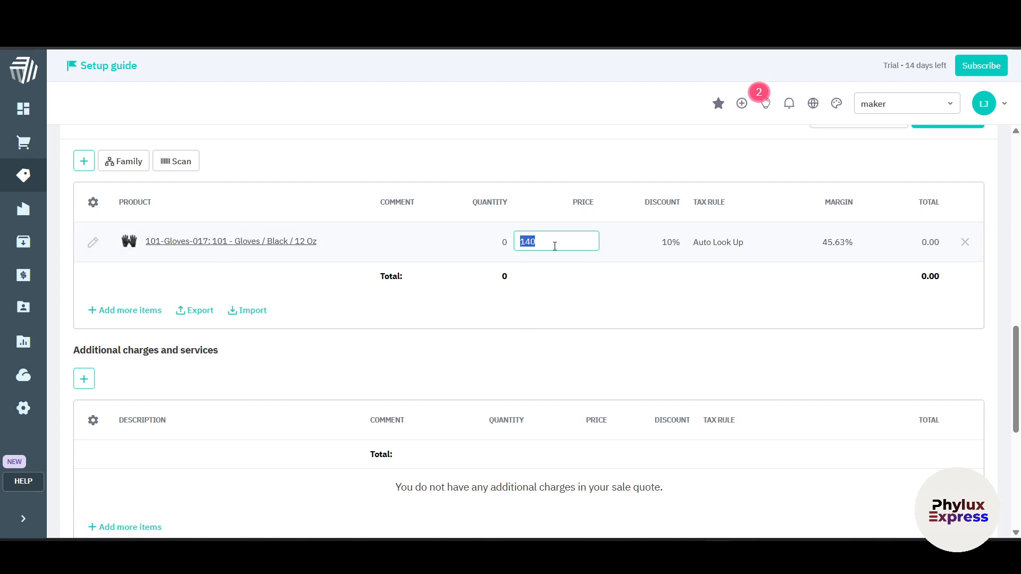
key(BackSpace)
text(1000)
key(Return)
click(572, 324)
scroll(492, 340, up, 2)
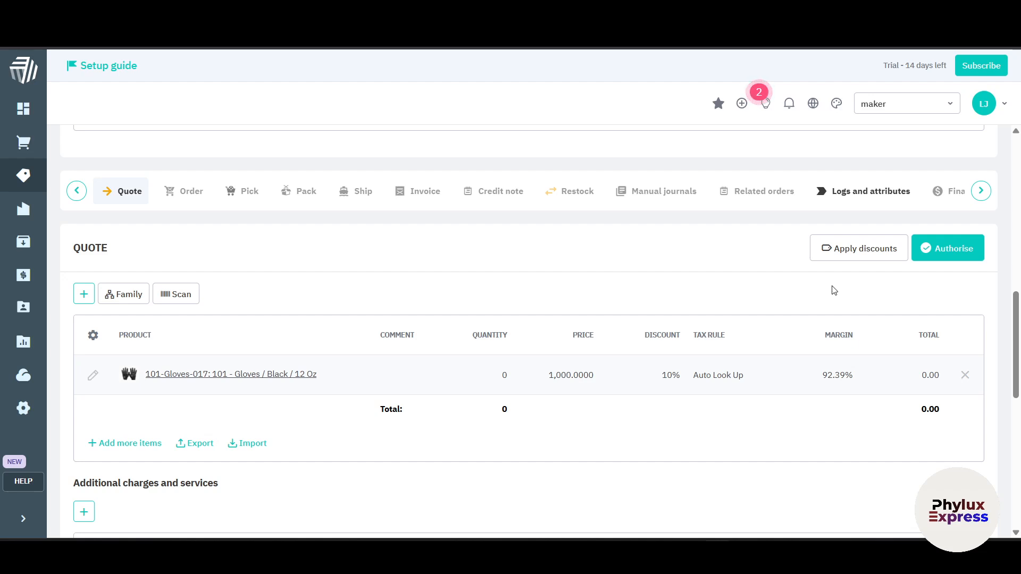
Look over the quote's additional charges, memo and totals, and try to apply a customer credit to the sale.
scroll(829, 290, down, 5)
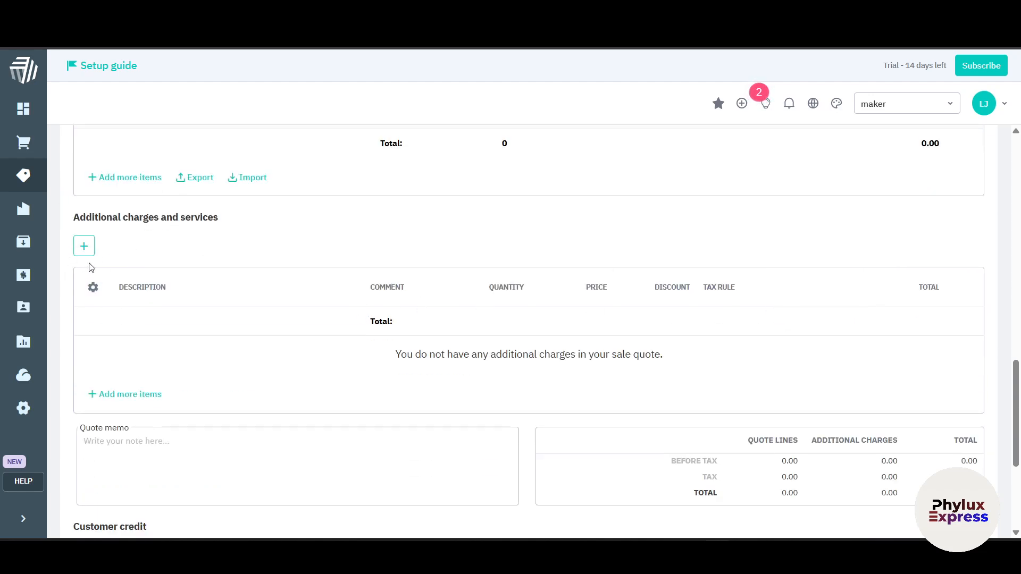
scroll(133, 253, down, 3)
scroll(132, 253, up, 4)
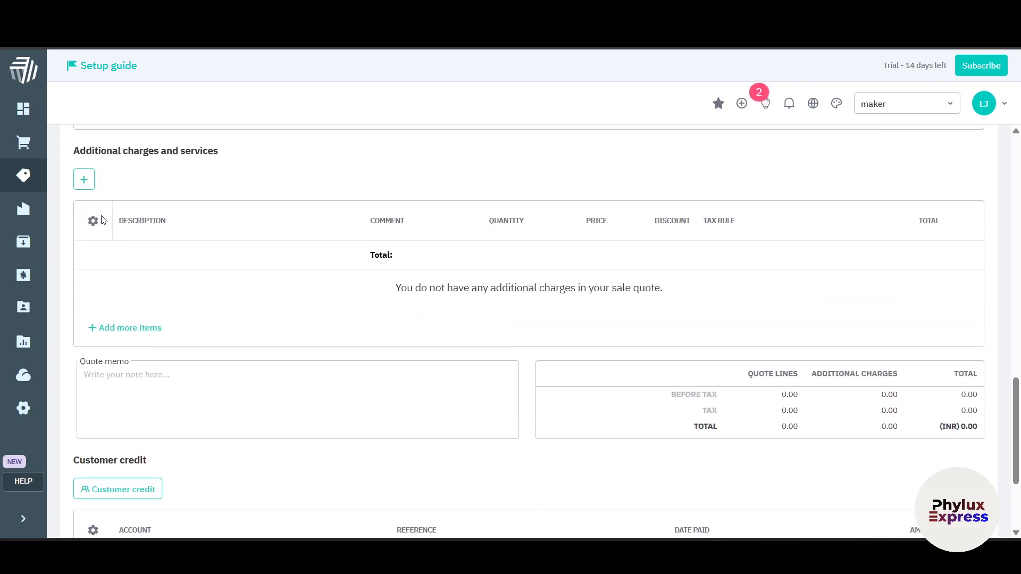
scroll(130, 274, down, 2)
scroll(160, 311, down, 3)
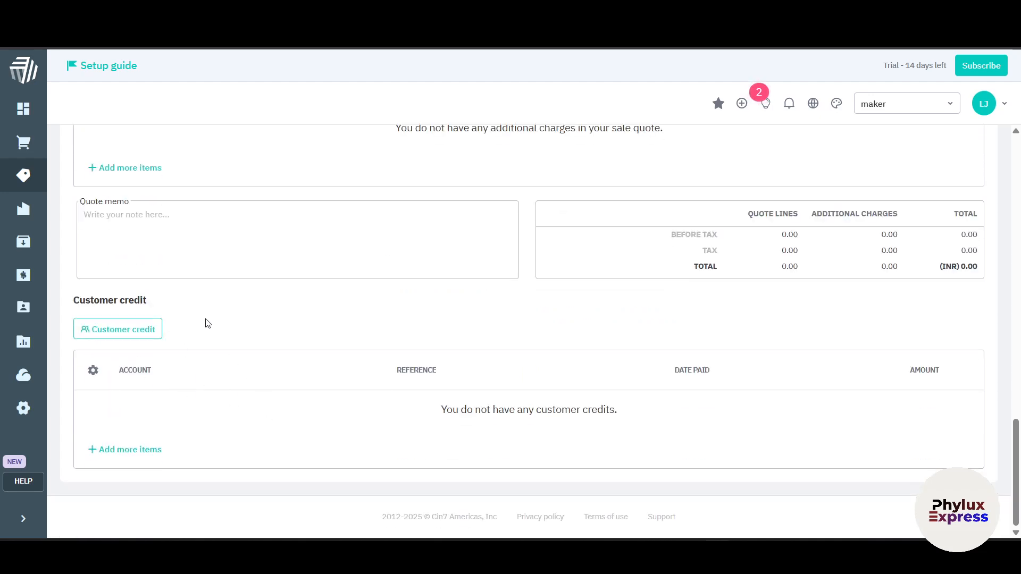
click(128, 338)
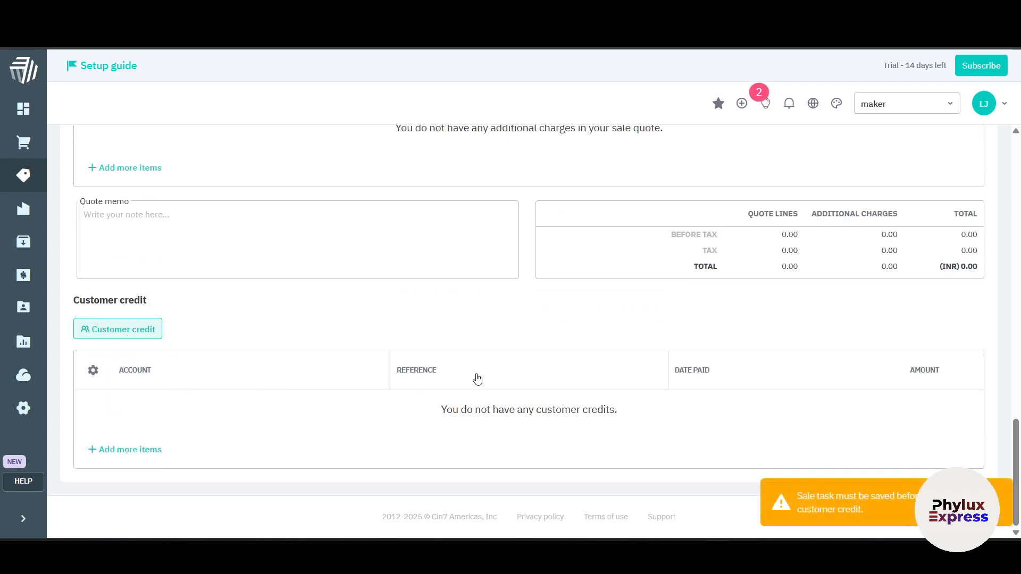
scroll(592, 394, up, 15)
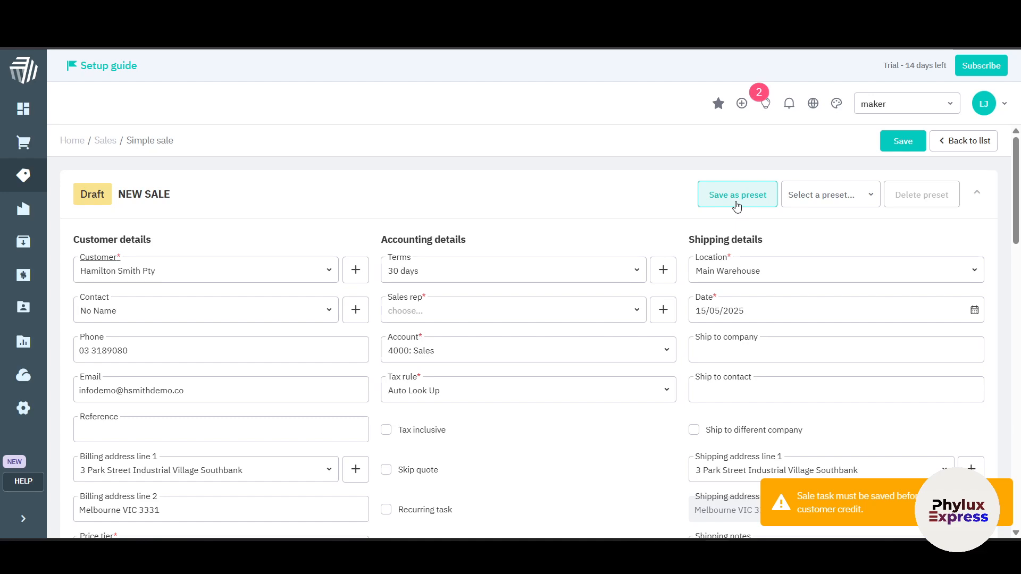
Try to save the new sale, and assign the second sales representative on the list to it.
click(832, 197)
click(896, 149)
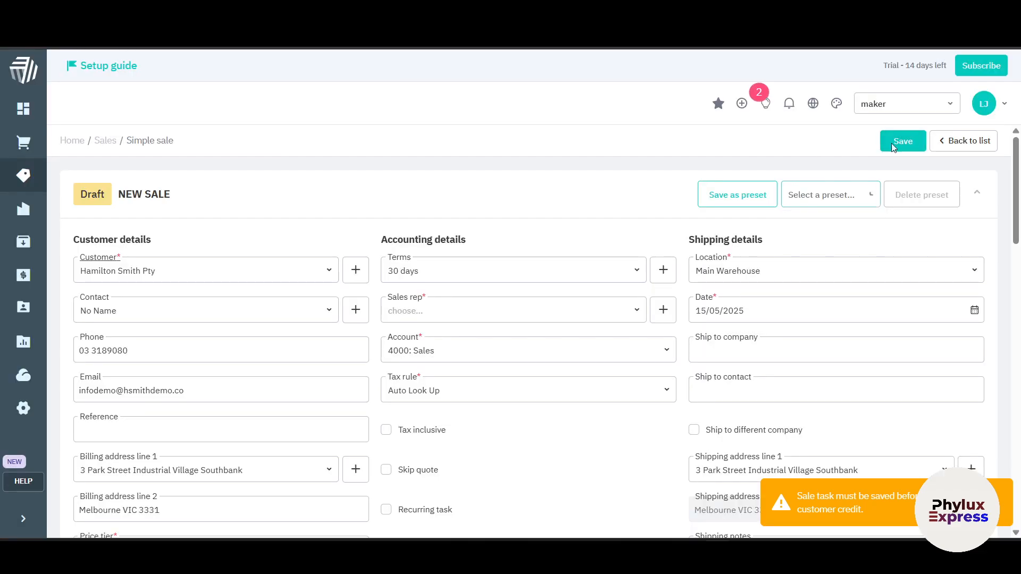
scroll(928, 437, down, 8)
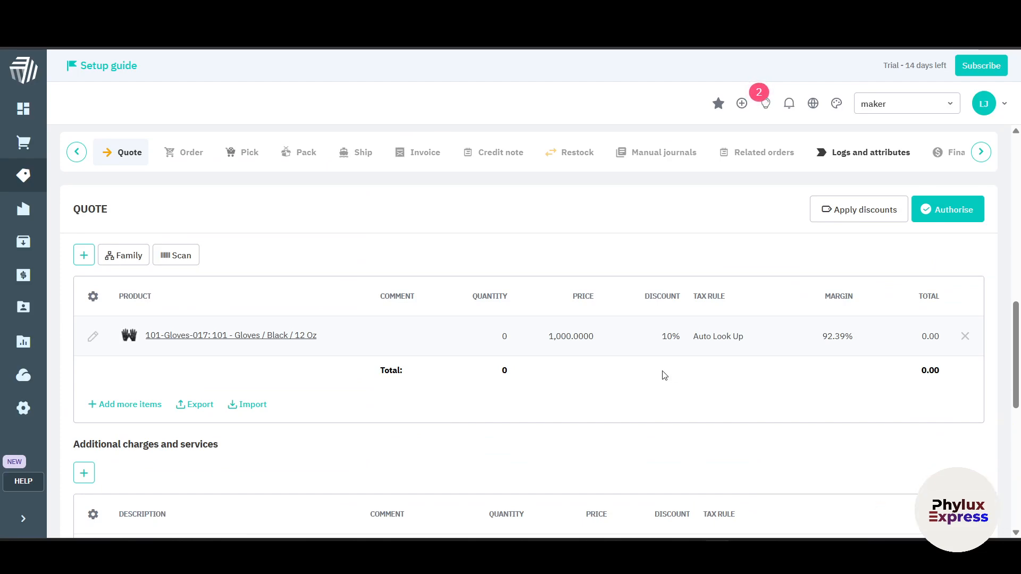
scroll(663, 374, up, 10)
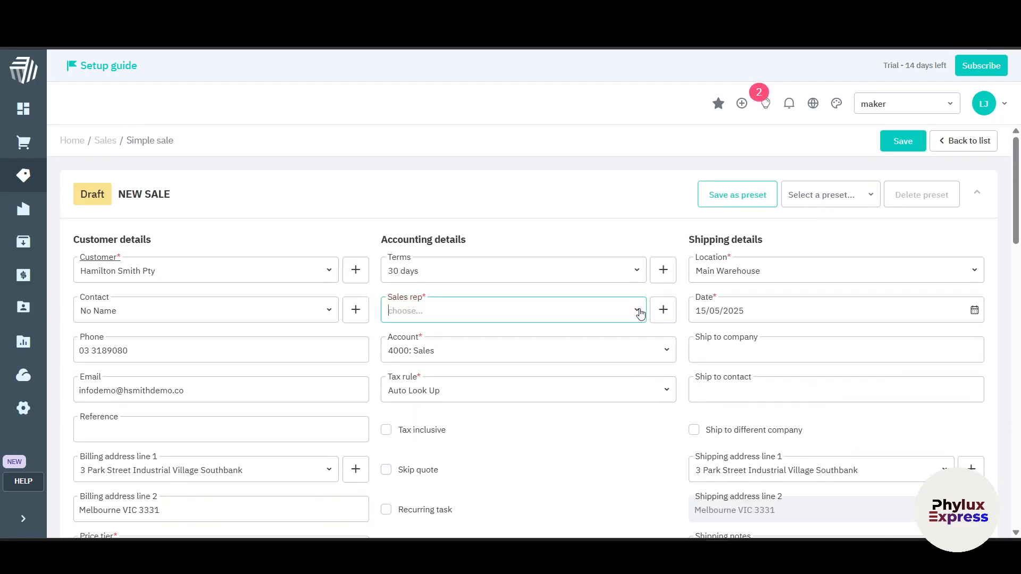
click(637, 311)
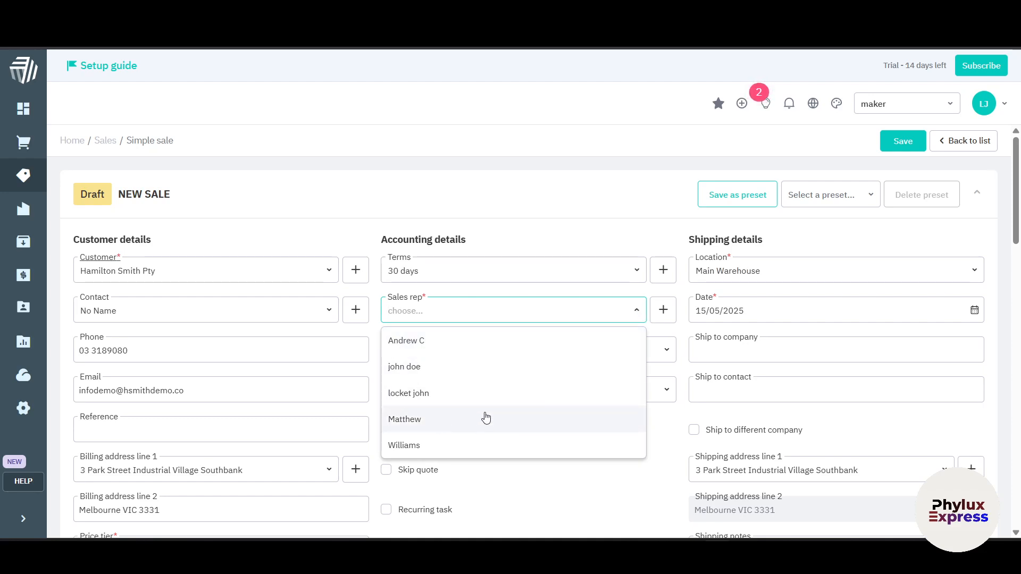
click(452, 375)
Apply discounts to the sale quote and try to authorise it, rechecking the sale details between attempts.
scroll(576, 419, down, 10)
scroll(966, 298, up, 2)
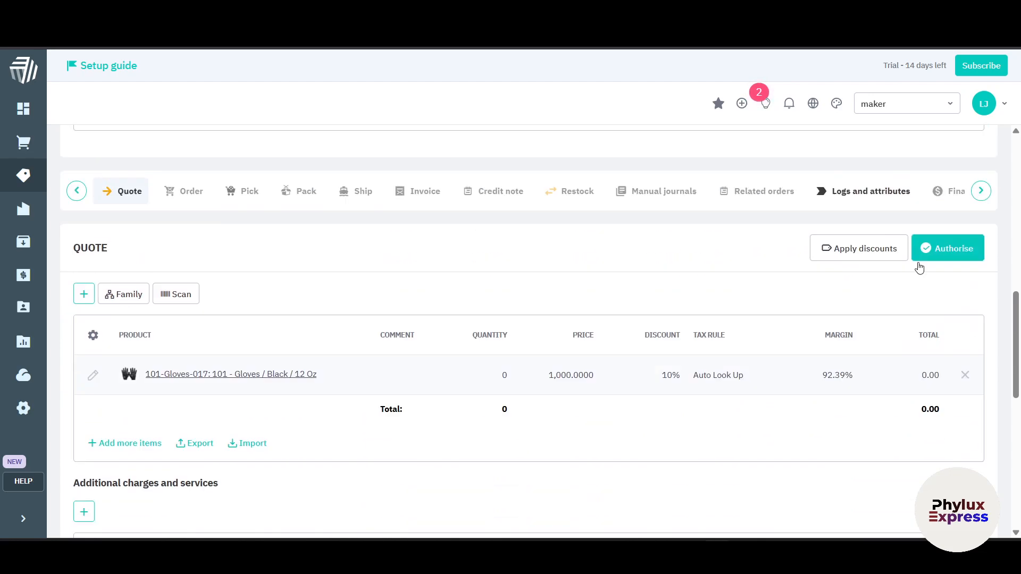
click(859, 249)
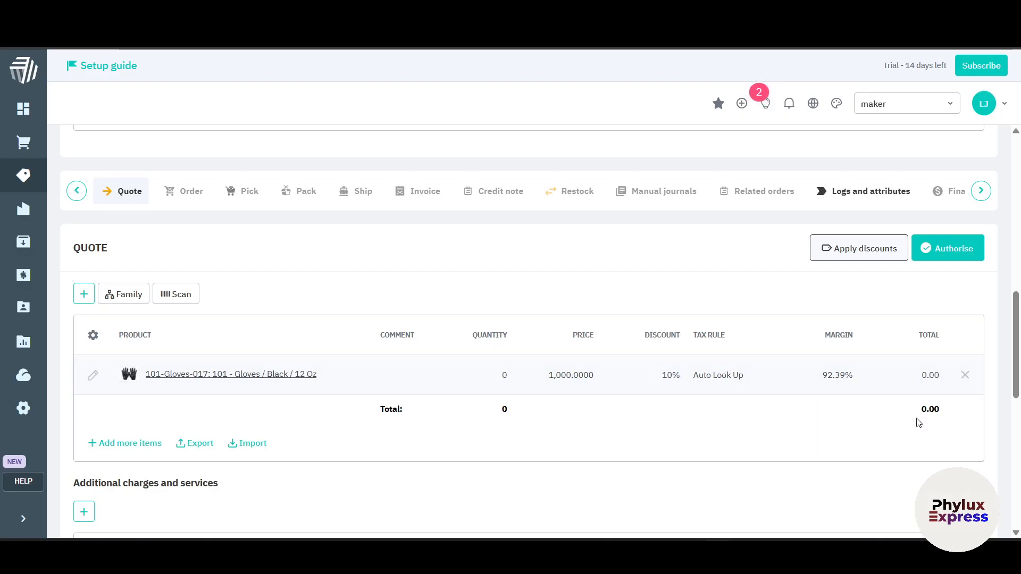
scroll(907, 303, up, 1)
click(945, 315)
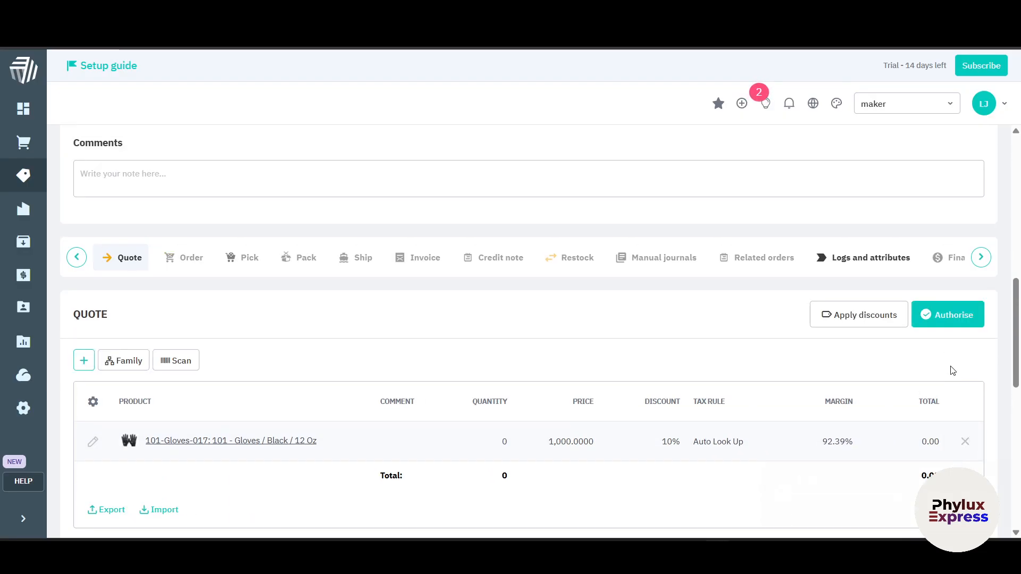
click(854, 523)
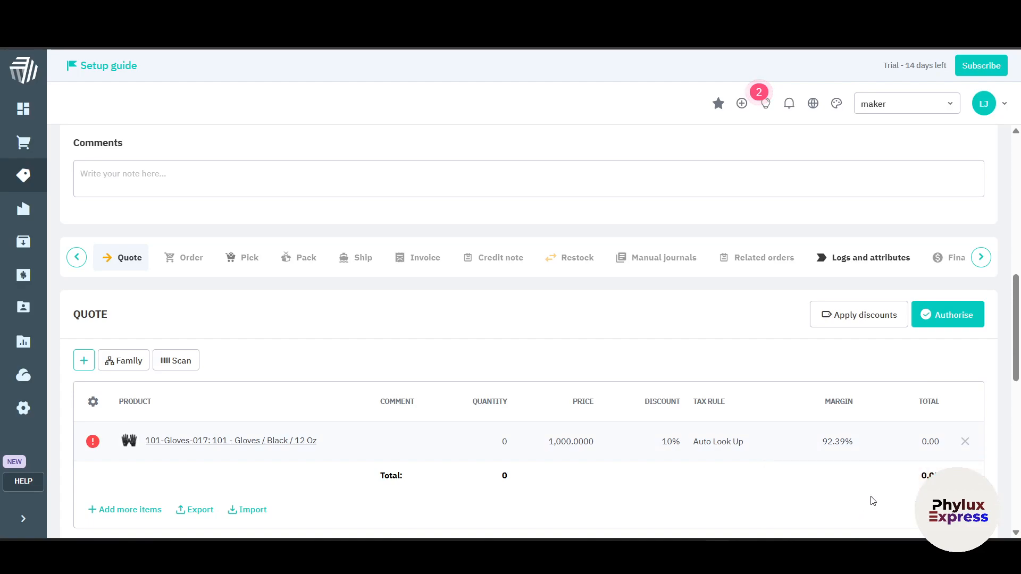
scroll(793, 415, up, 8)
scroll(798, 415, down, 10)
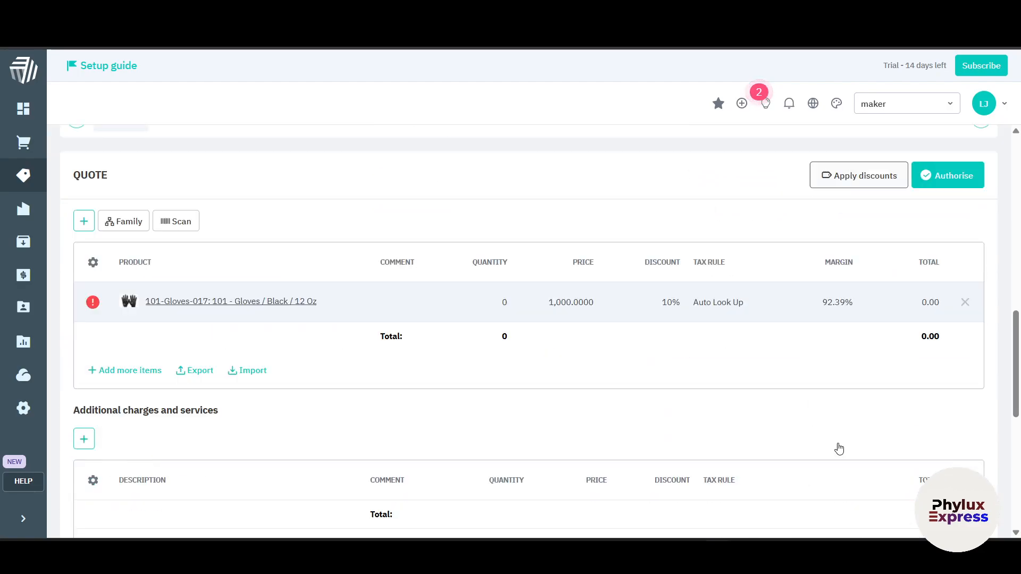
scroll(915, 282, up, 2)
click(943, 313)
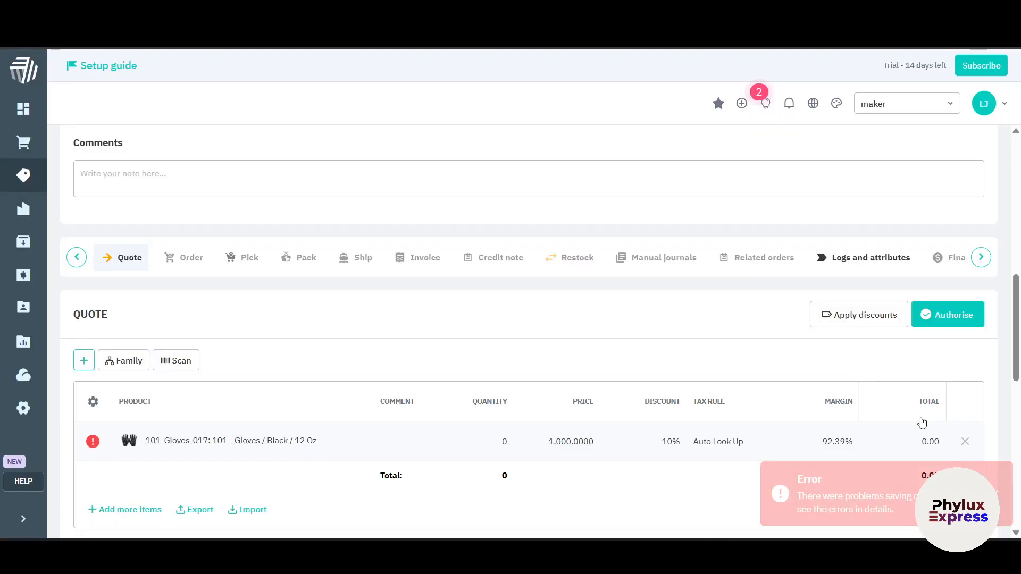
click(874, 504)
Set the quantity of the gloves quote line to 11 and authorise the quote.
scroll(809, 456, up, 8)
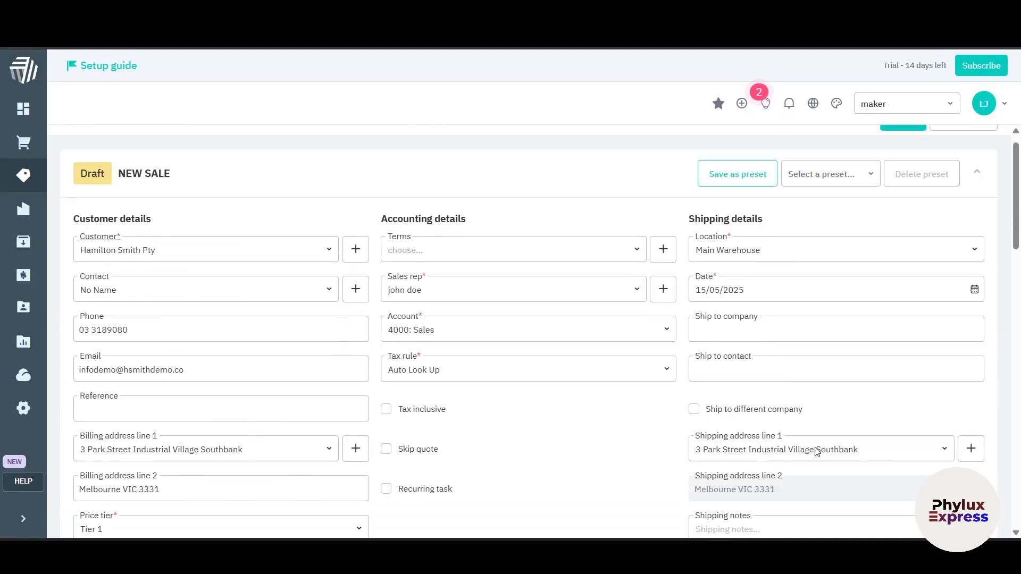
scroll(816, 451, down, 10)
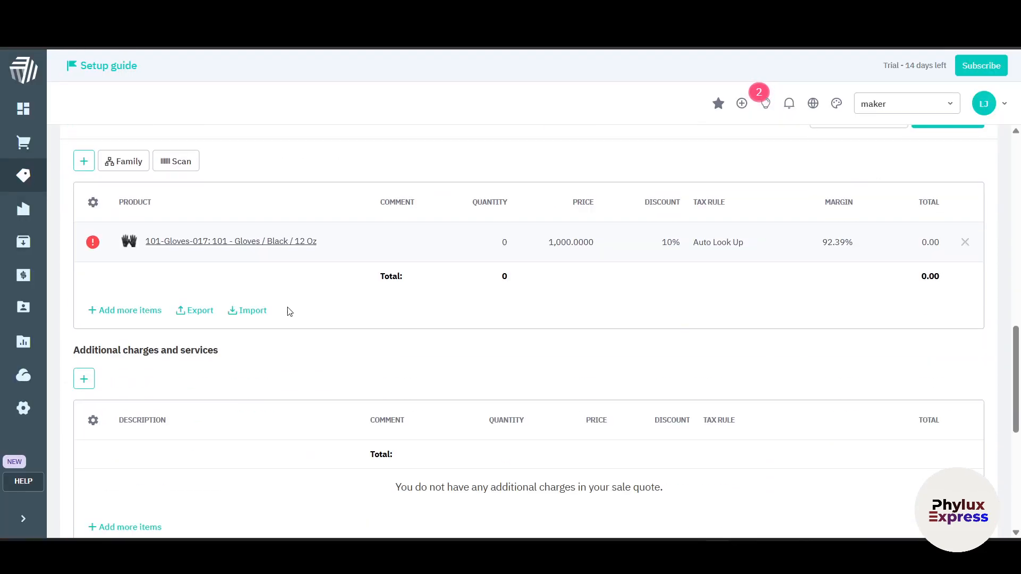
click(93, 242)
click(511, 375)
click(502, 242)
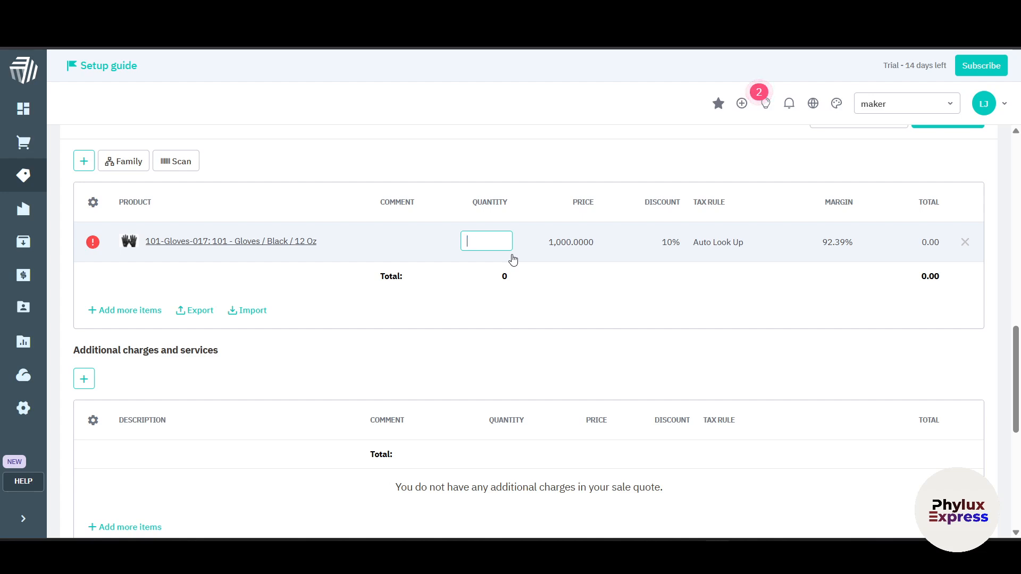
key(Return)
click(703, 329)
scroll(672, 274, up, 1)
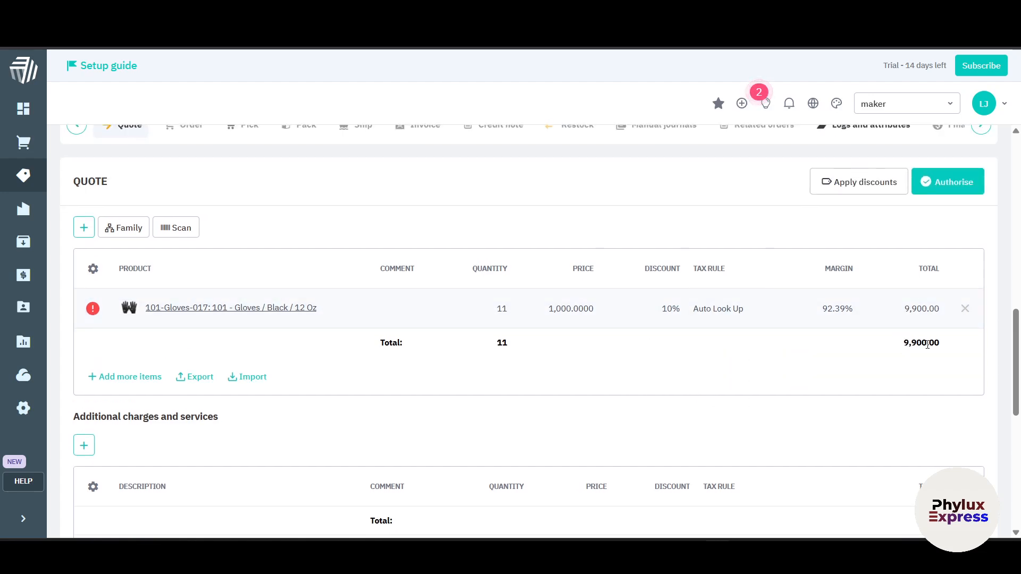
click(949, 184)
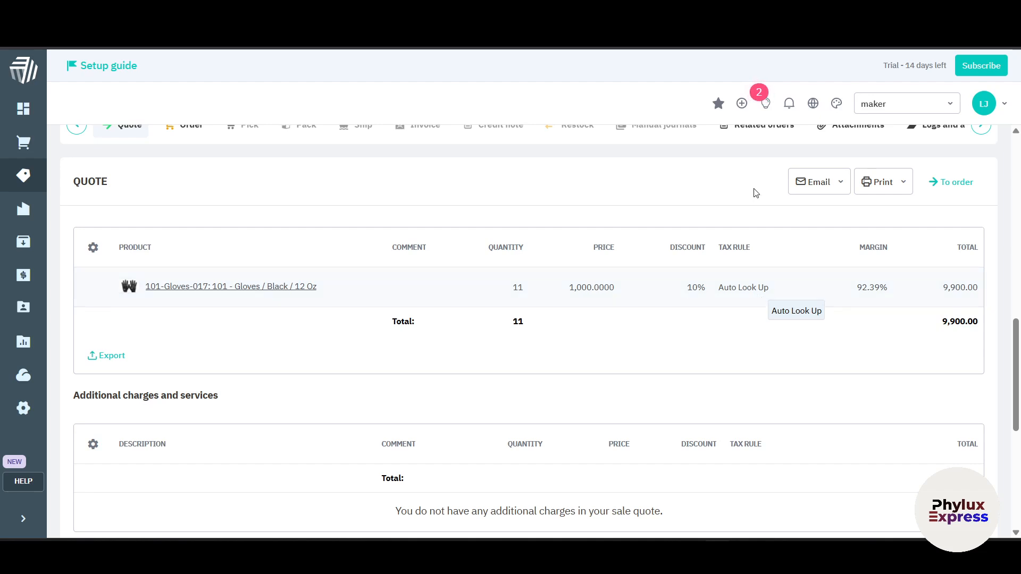
Search the integrations for "shopi" and open the Shopify integration.
scroll(761, 304, down, 6)
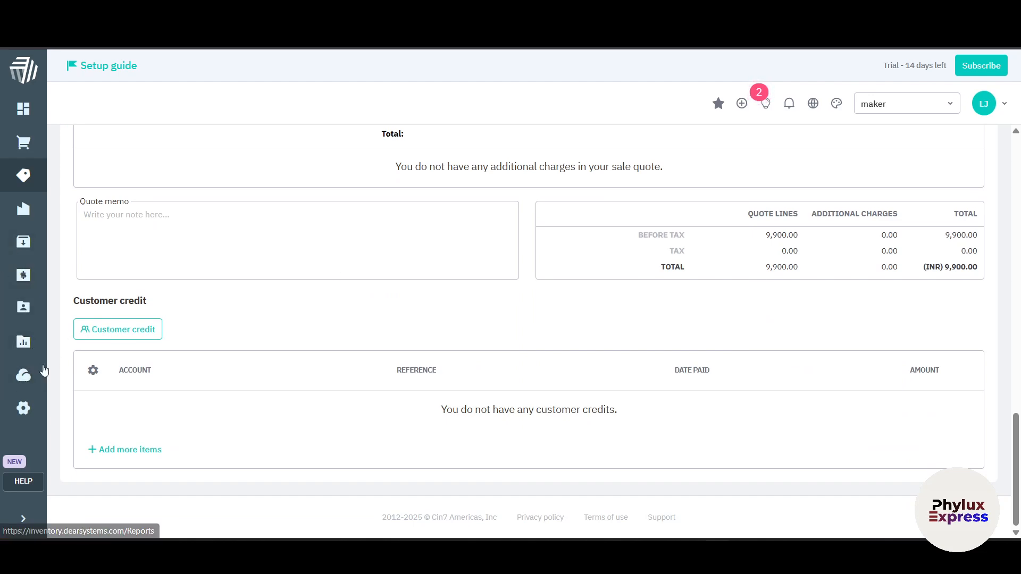
click(29, 380)
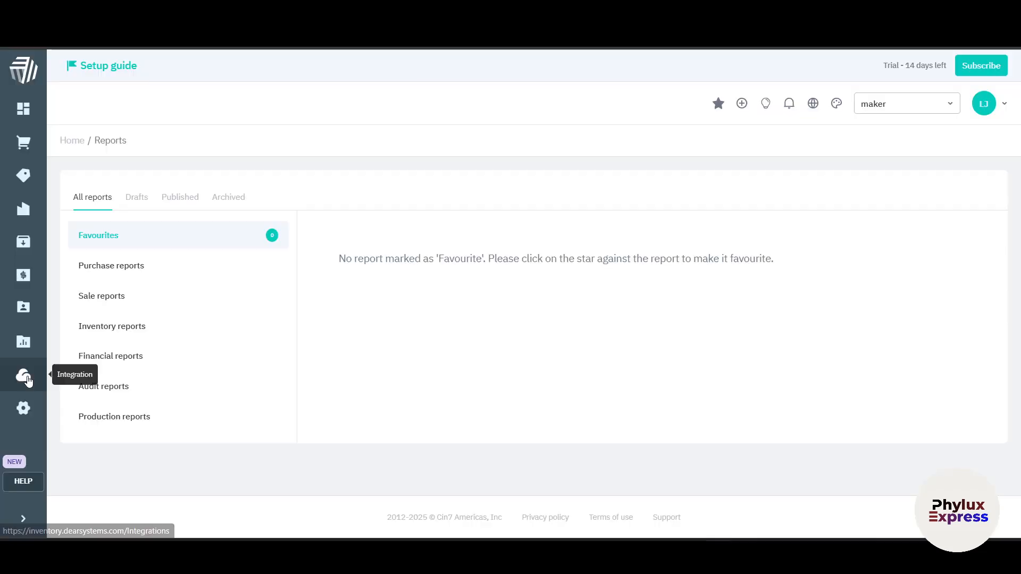
click(21, 378)
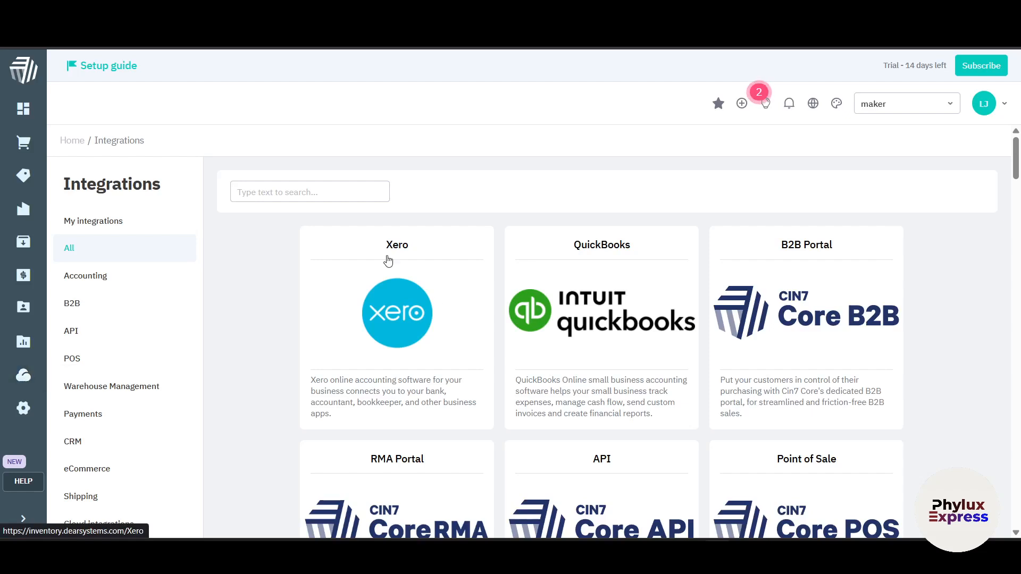
click(315, 191)
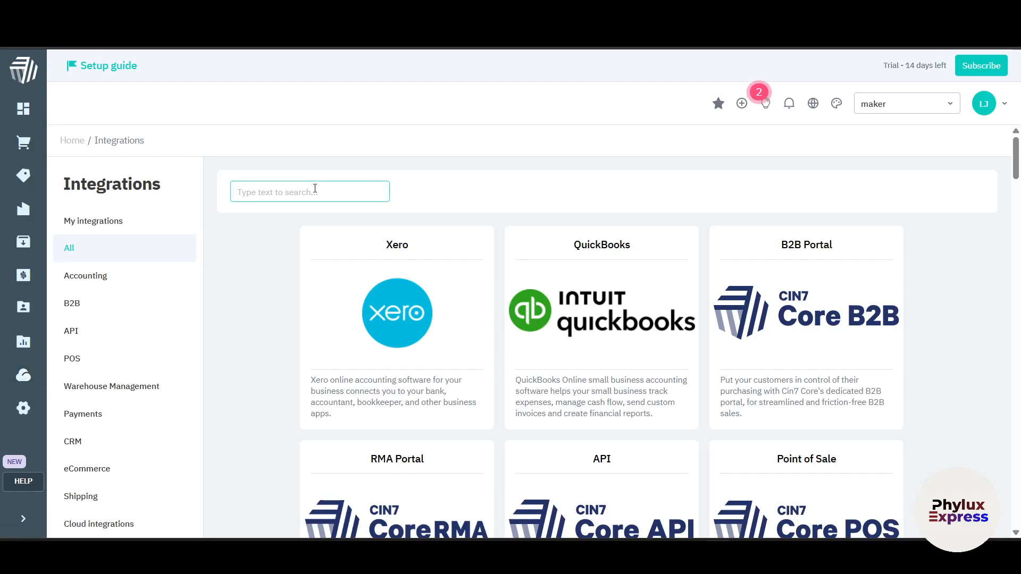
text(shopi)
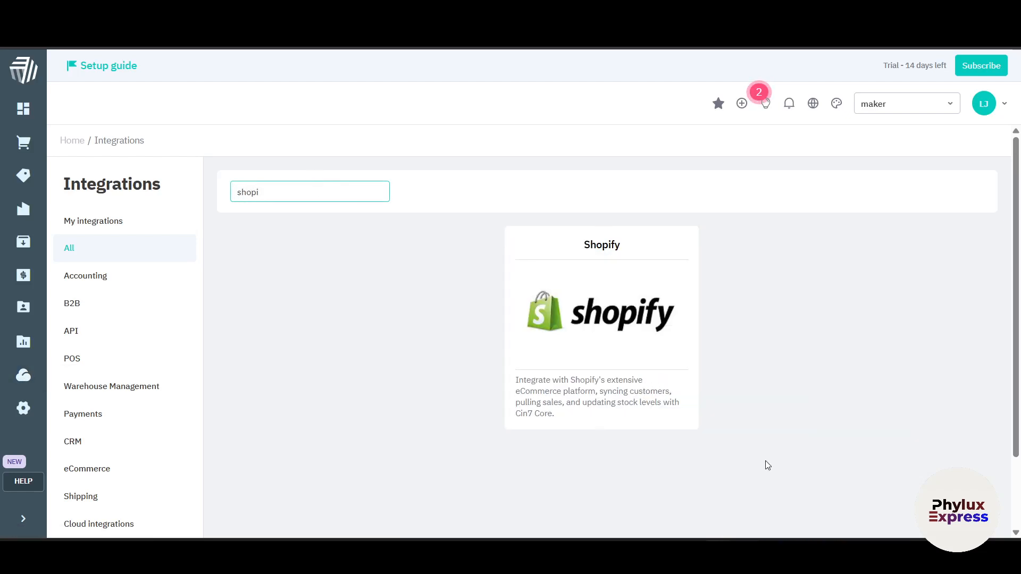
click(649, 374)
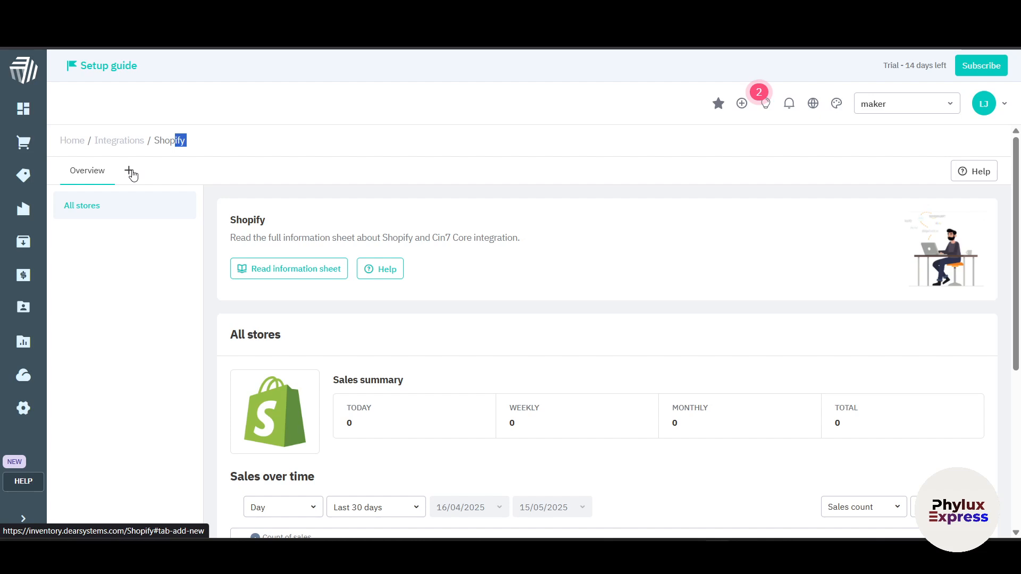
Add a new Shopify shop link and start connecting it to Shopify for authorisation.
click(130, 173)
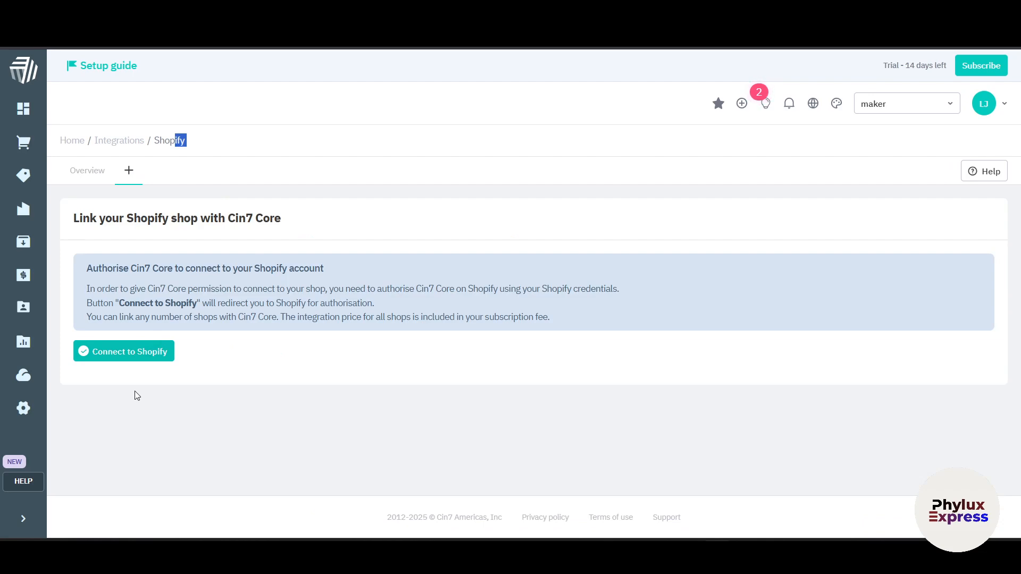
click(126, 362)
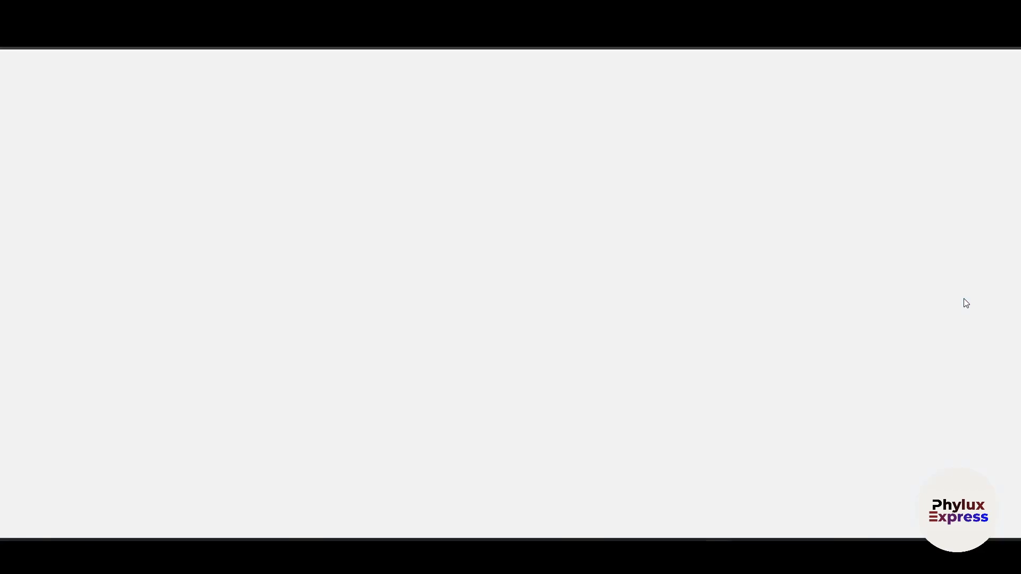
scroll(553, 360, down, 2)
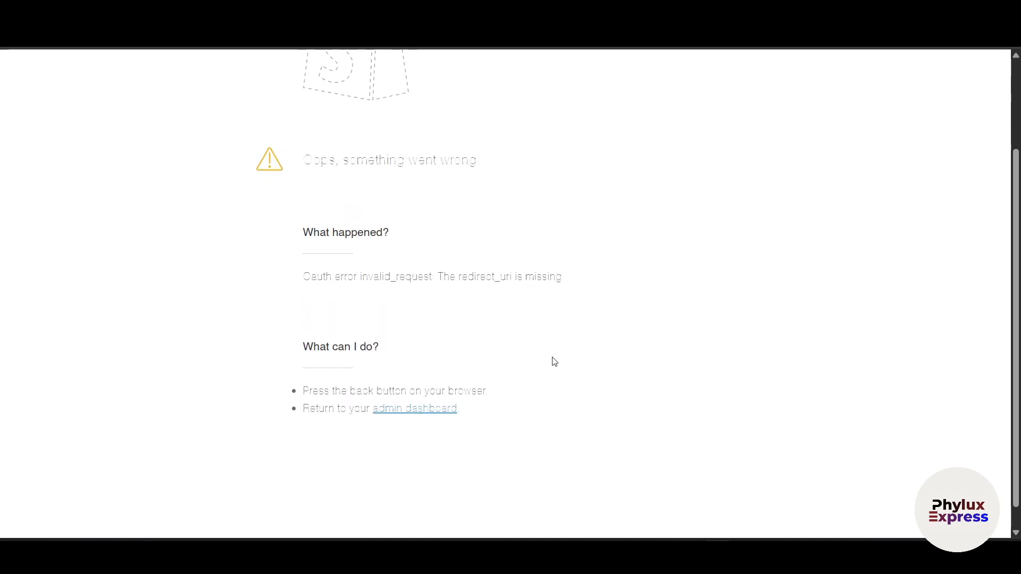
scroll(555, 361, up, 2)
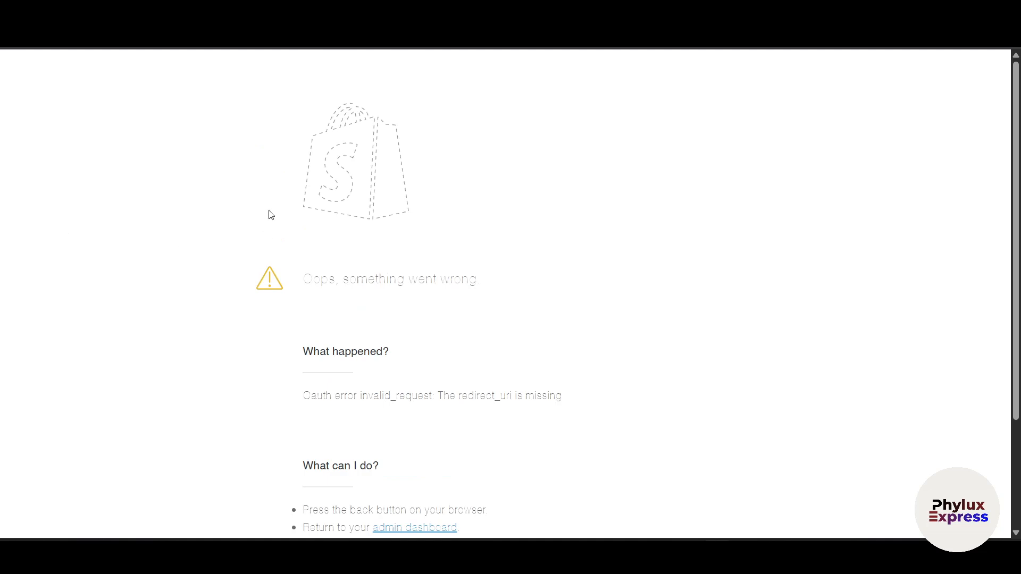
Try to go back from the Shopify authorisation page and follow its link to the admin dashboard.
key(alt+Left)
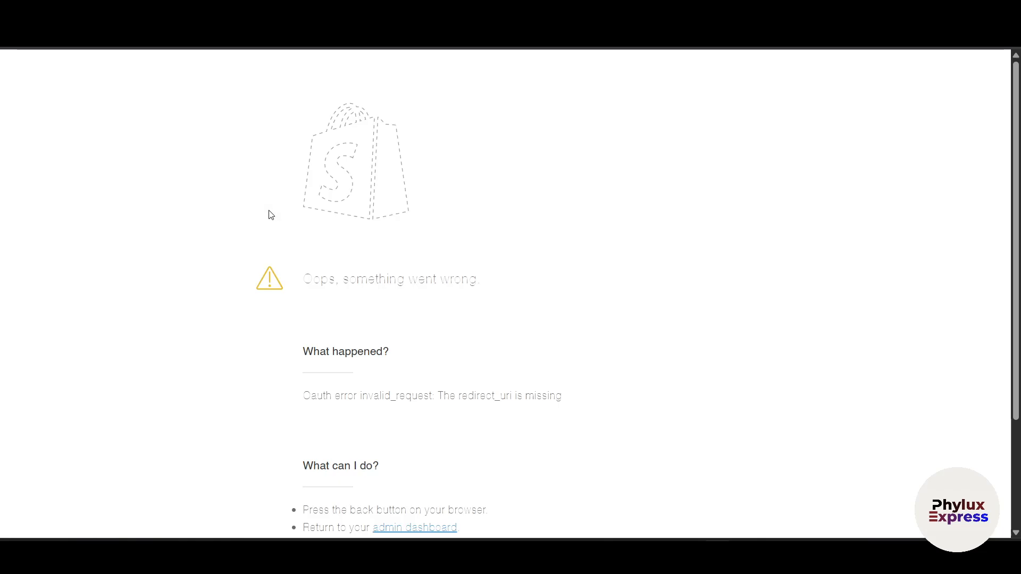
scroll(239, 372, down, 3)
scroll(816, 369, up, 1)
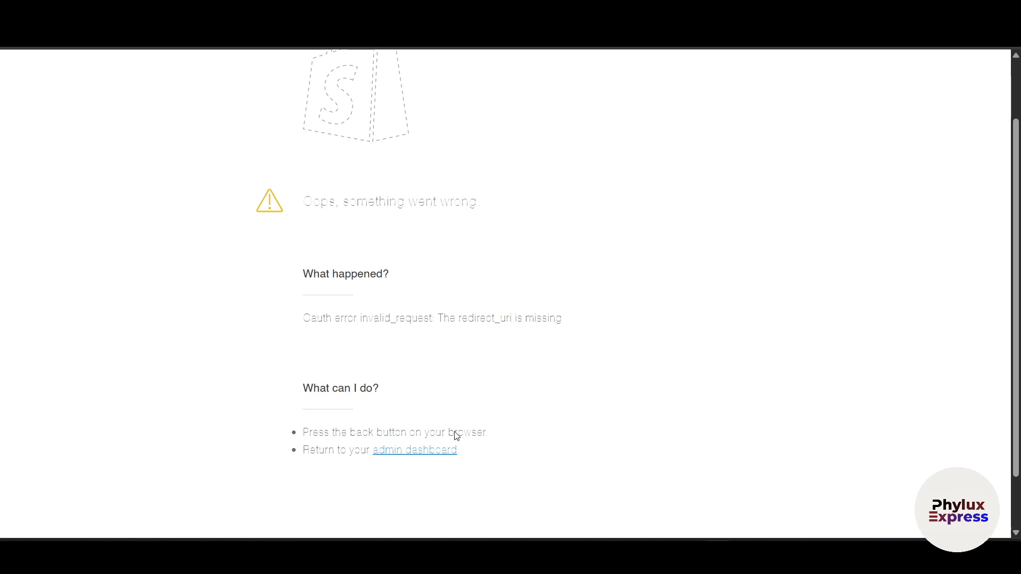
click(441, 454)
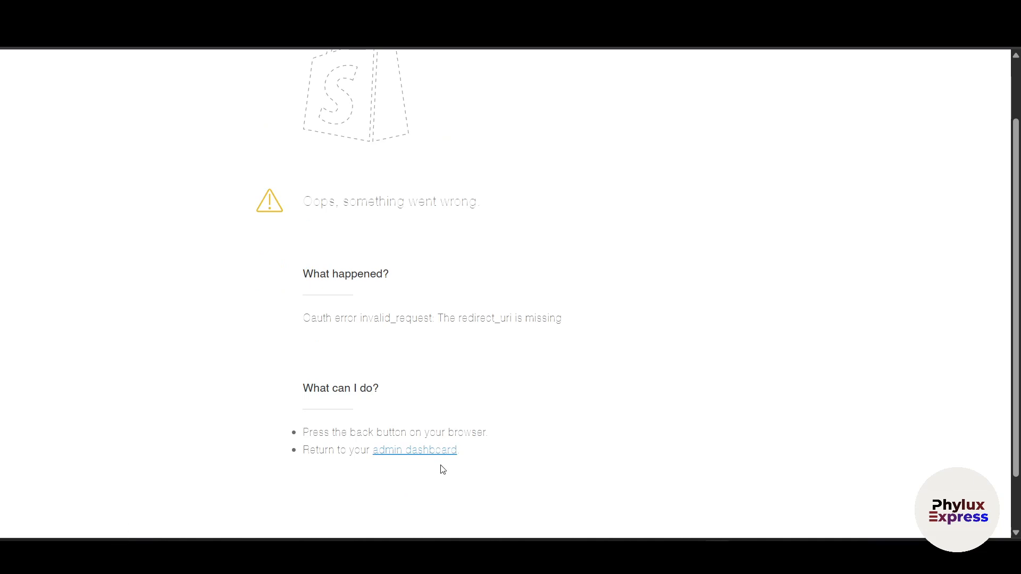